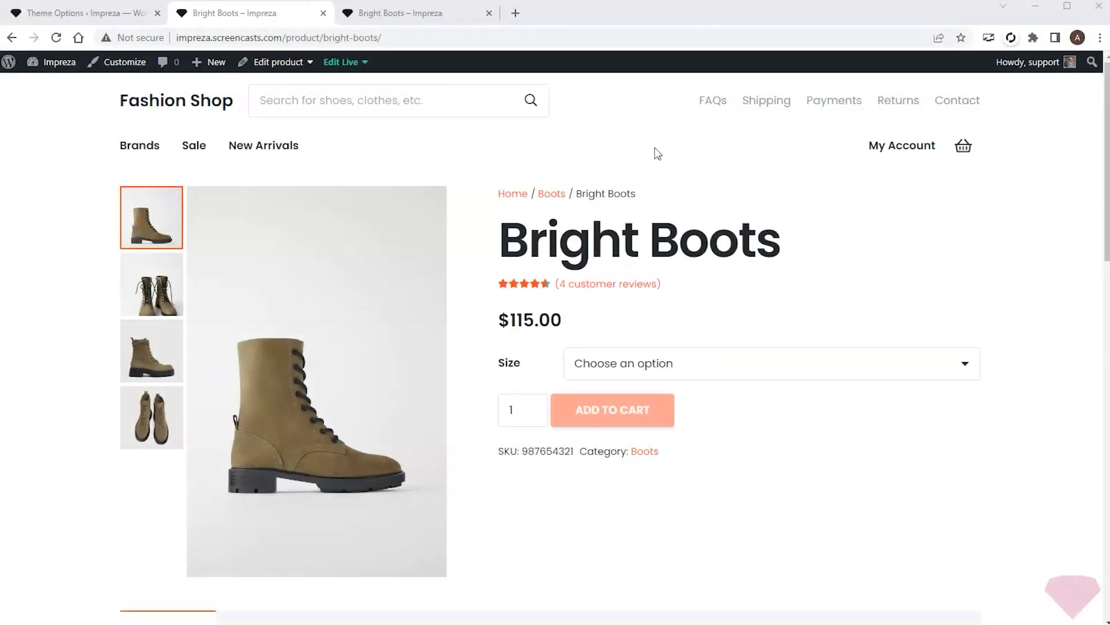
# Step: Browse the default Bright Boots page's Additional Information, Reviews and Description tabs
pyautogui.scroll(-6, 780, 179)
pyautogui.scroll(-2, 836, 195)
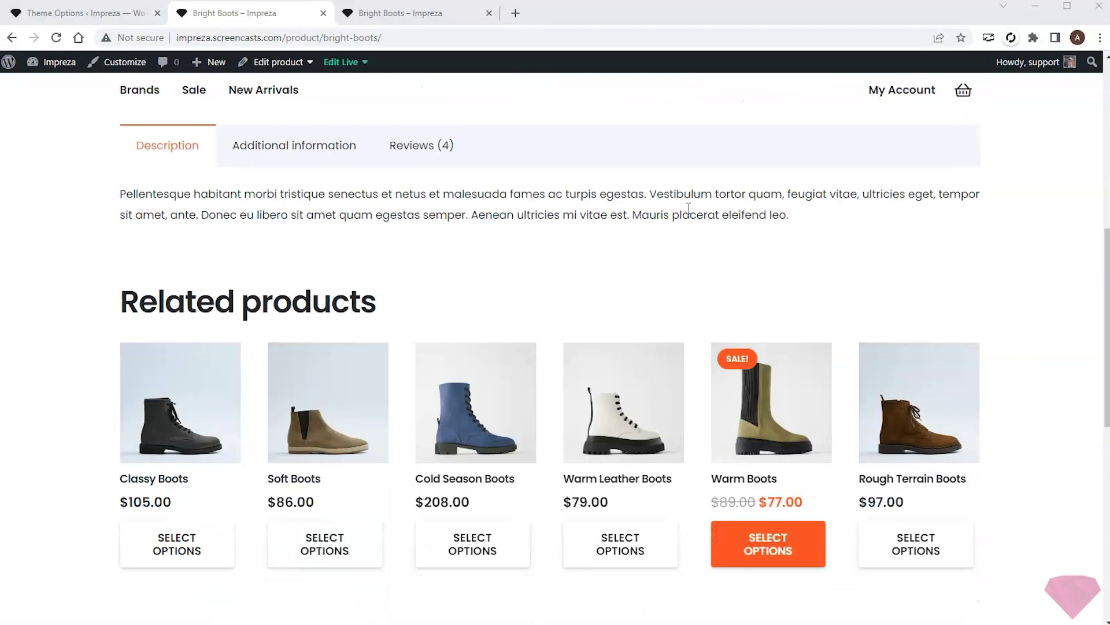
pyautogui.click(280, 165)
pyautogui.click(399, 161)
pyautogui.click(310, 151)
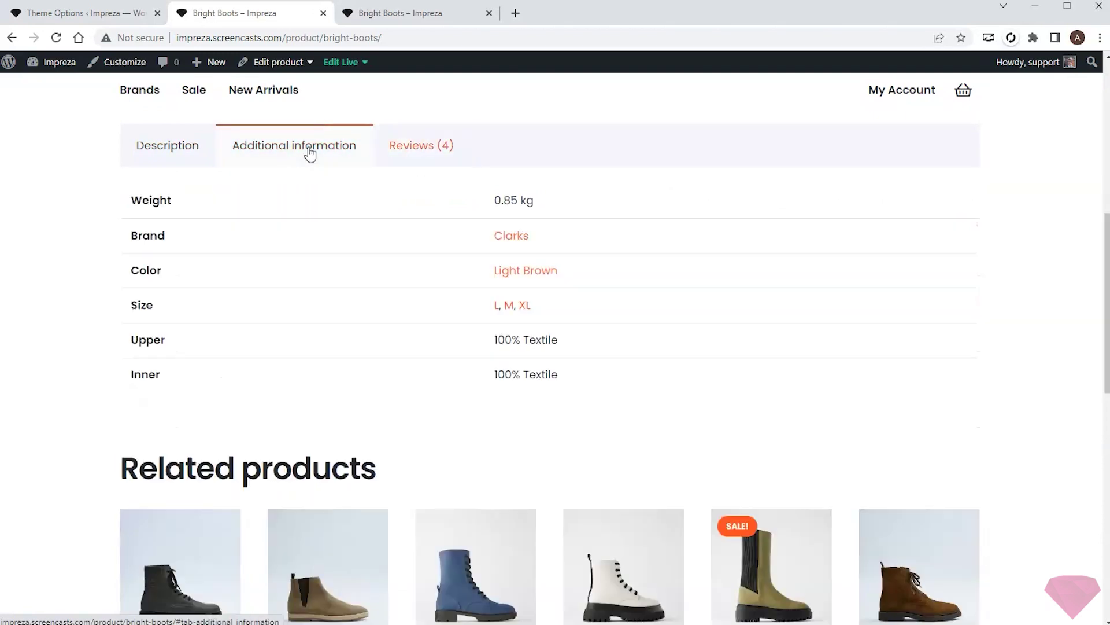
pyautogui.click(170, 152)
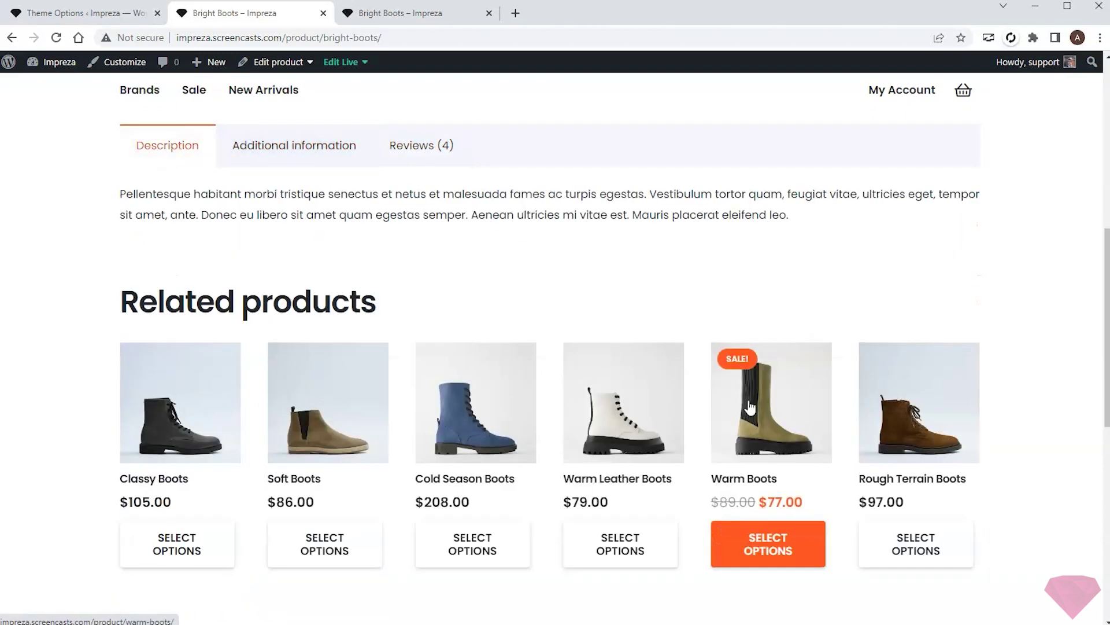
# Step: Flip through the second, third and first gallery images of the default product page
pyautogui.scroll(8, 795, 356)
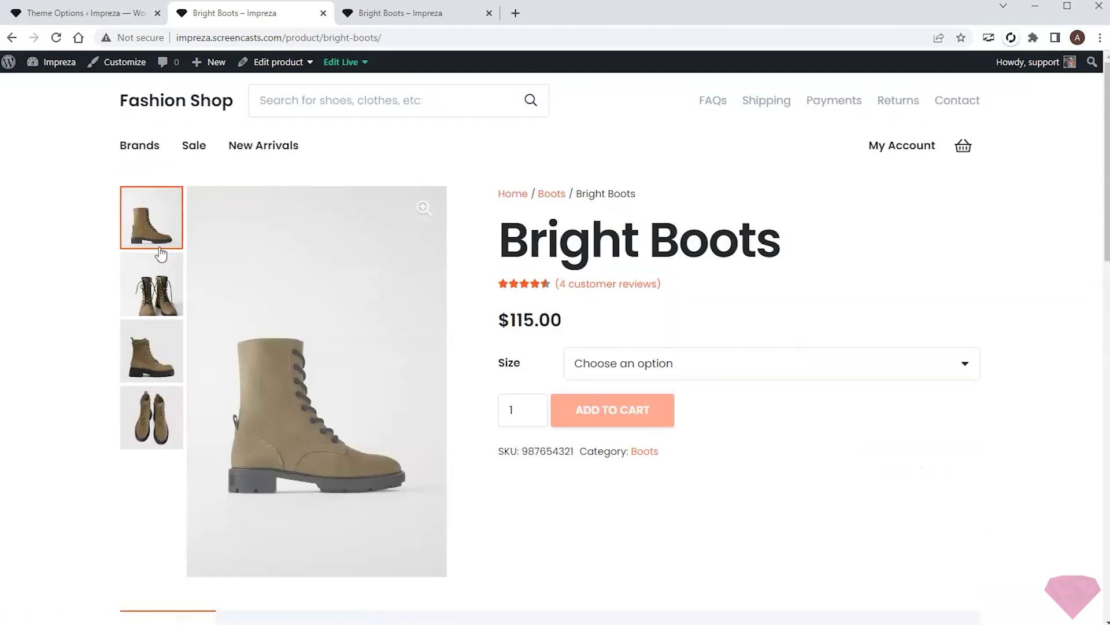
pyautogui.click(139, 279)
pyautogui.click(150, 350)
pyautogui.click(151, 217)
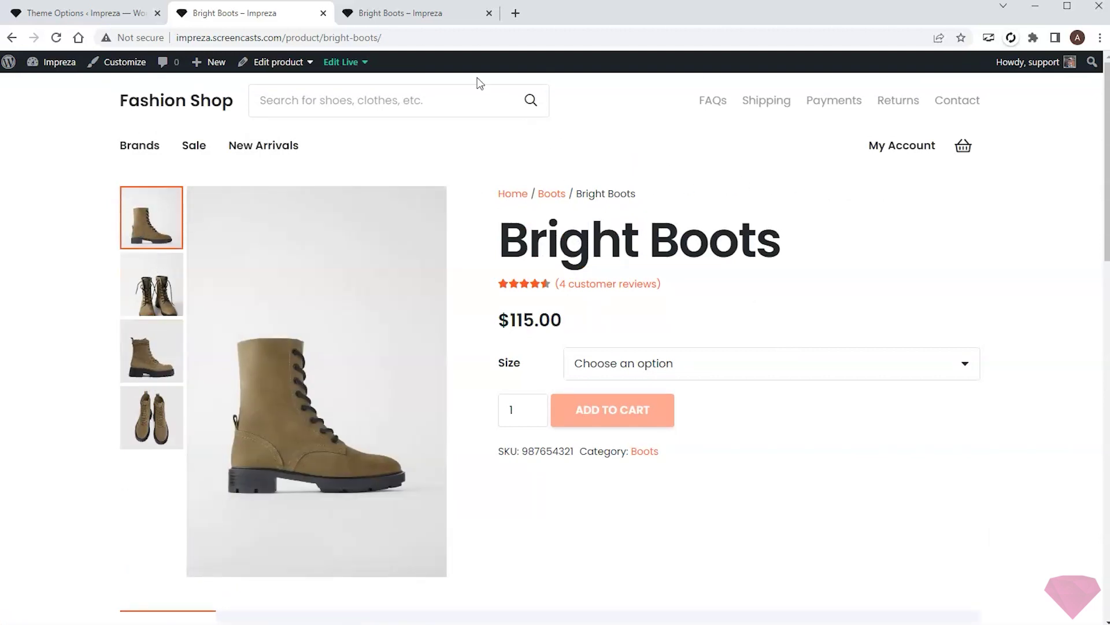
# Step: Scroll the custom layout preview and try its Reviews and About Product tabs
pyautogui.click(403, 15)
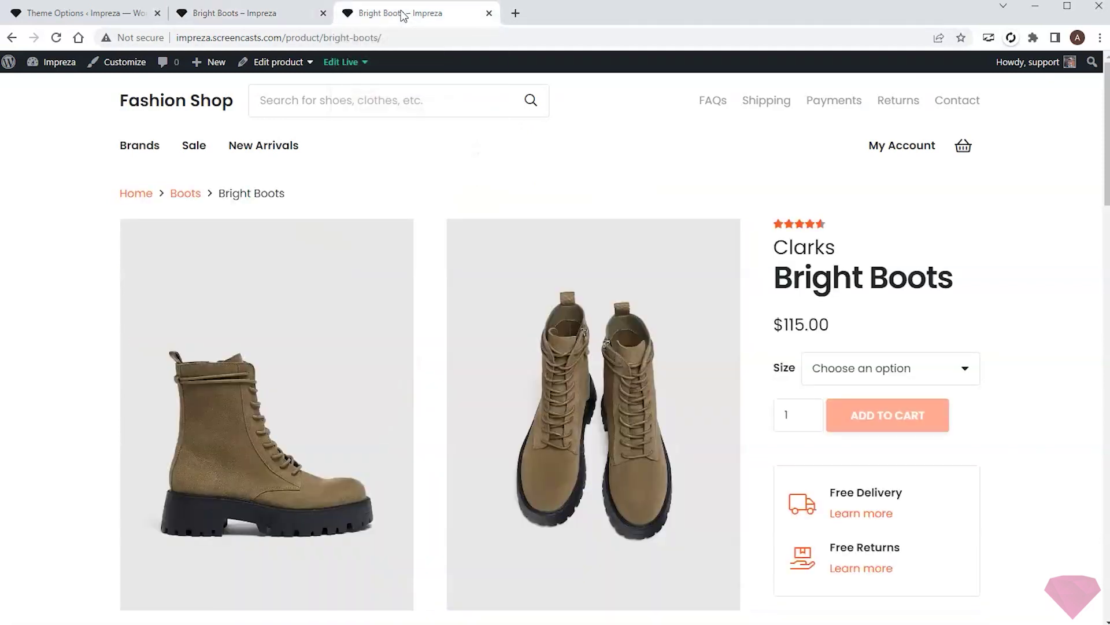
pyautogui.scroll(-2, 665, 194)
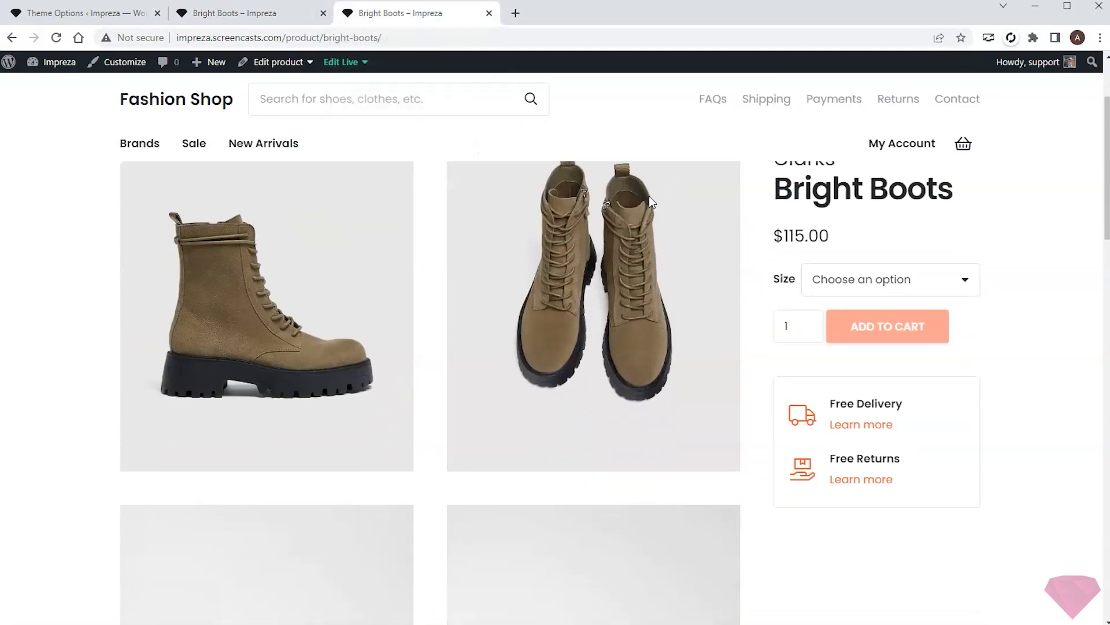
pyautogui.scroll(-5, 679, 345)
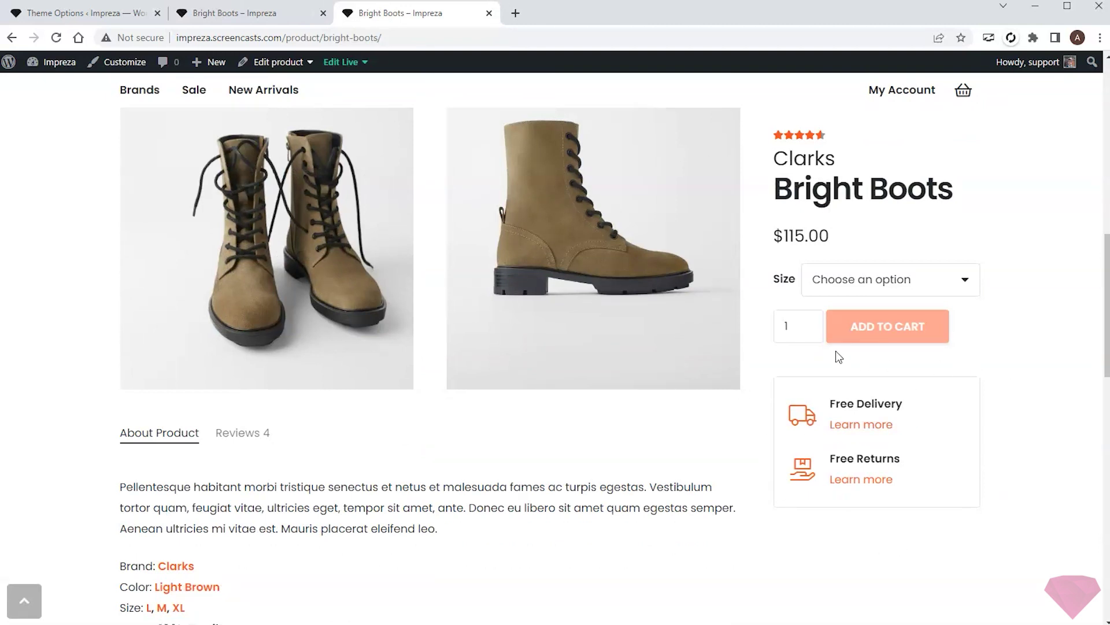
pyautogui.scroll(-3, 616, 280)
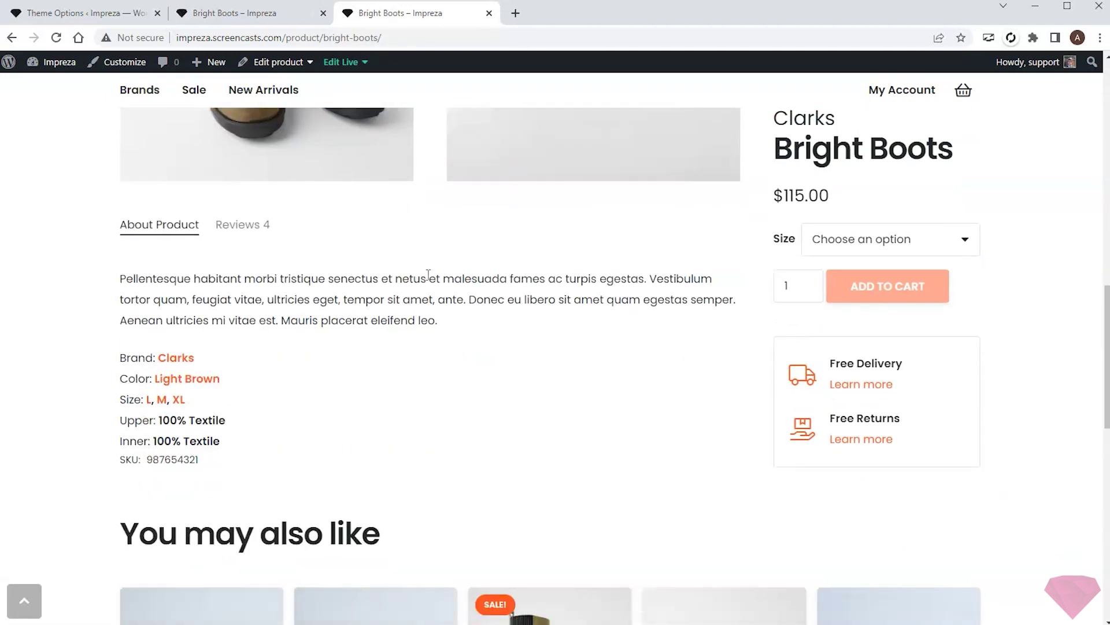
pyautogui.click(229, 239)
pyautogui.click(142, 230)
pyautogui.scroll(-4, 538, 250)
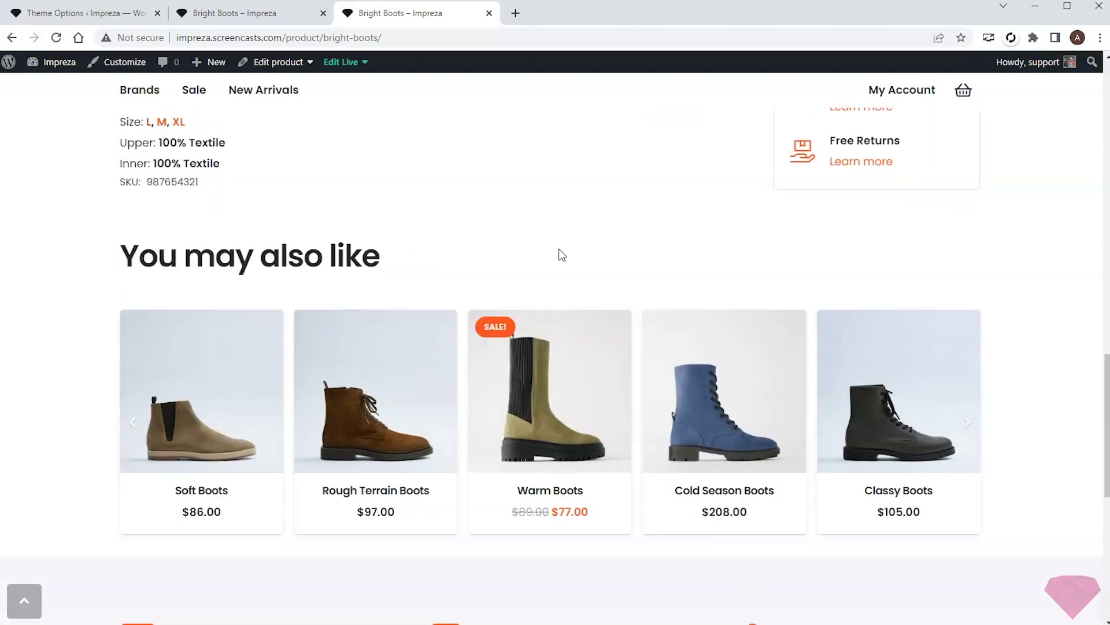
# Step: Advance the 'You may also like' carousel twice, then close the custom layout preview
pyautogui.click(967, 430)
pyautogui.click(967, 429)
pyautogui.scroll(7, 682, 258)
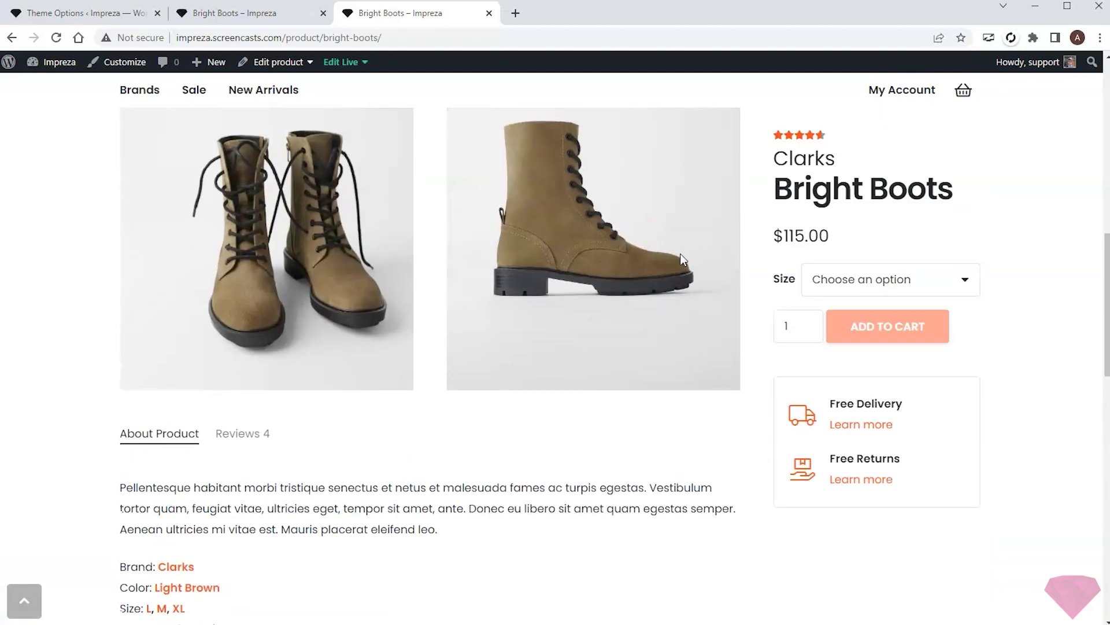
pyautogui.scroll(5, 680, 253)
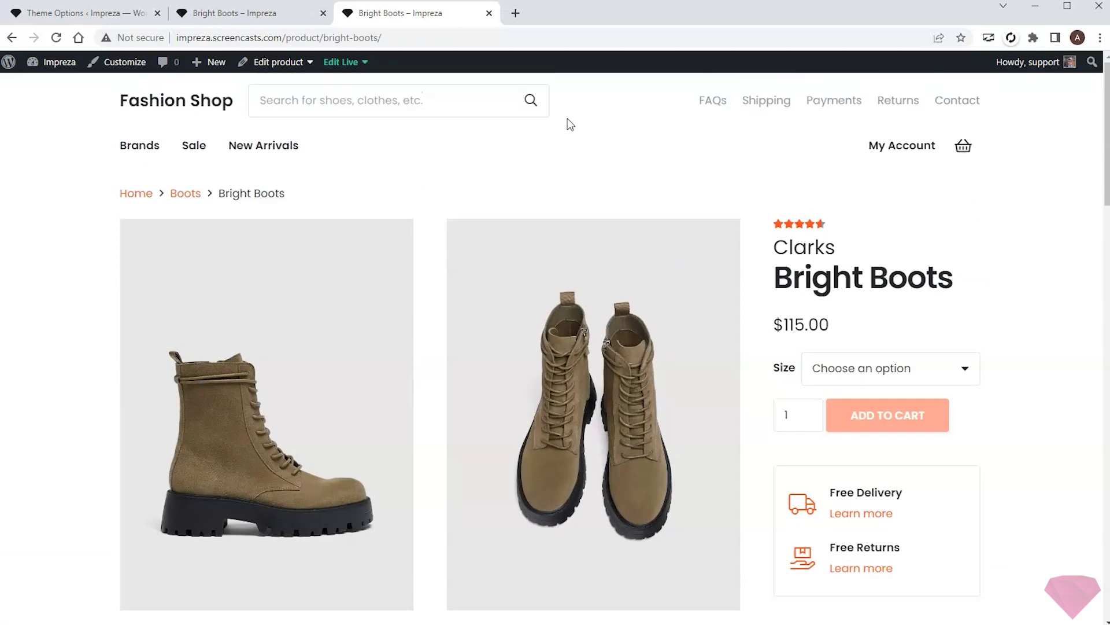
pyautogui.click(490, 14)
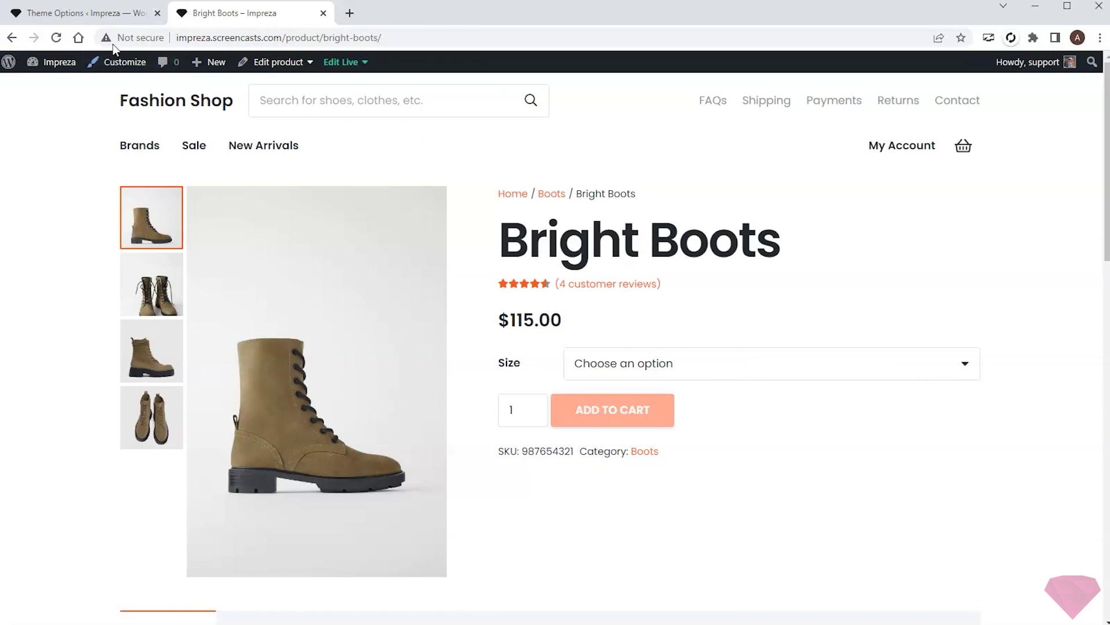
# Step: Add a new page template named 'Product Page' under Templates > Page Templates and update it
pyautogui.click(83, 13)
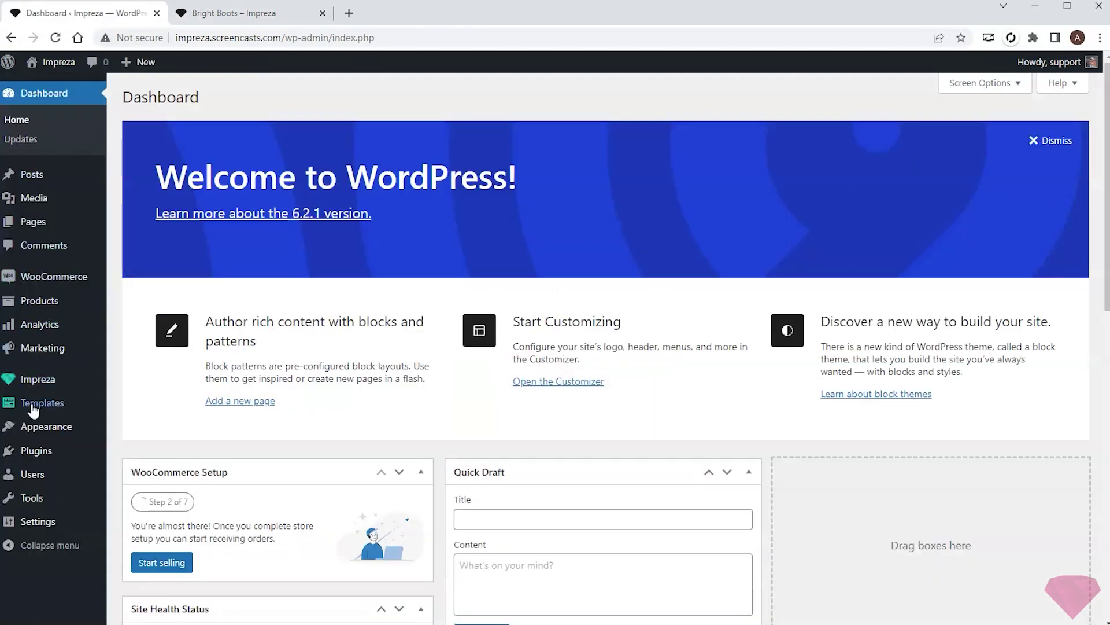
pyautogui.moveTo(33, 409)
pyautogui.click(152, 427)
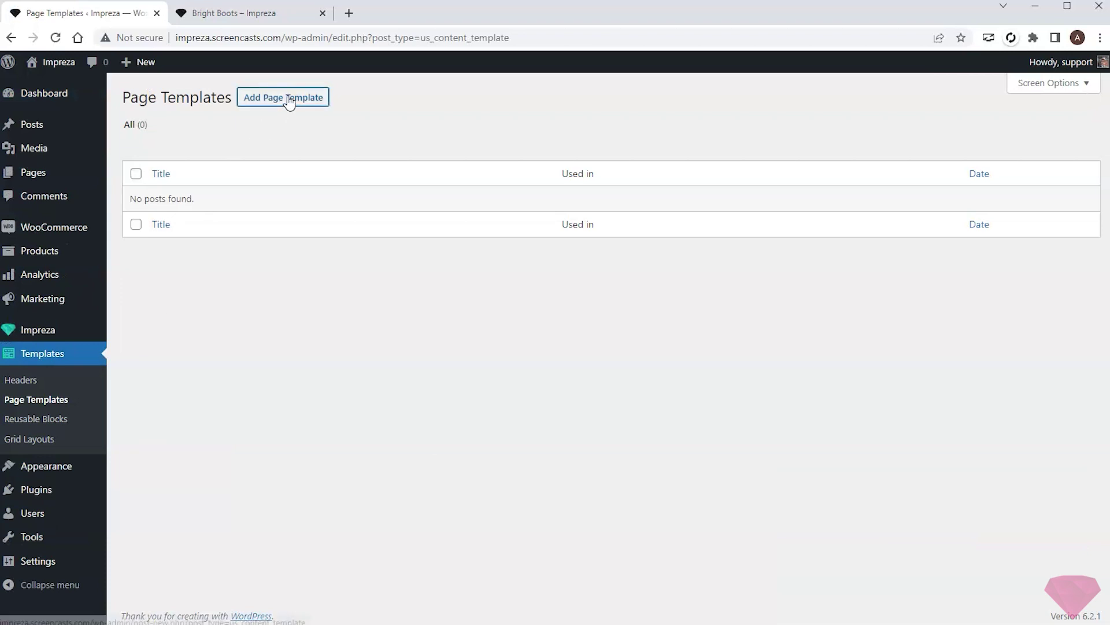
pyautogui.click(289, 98)
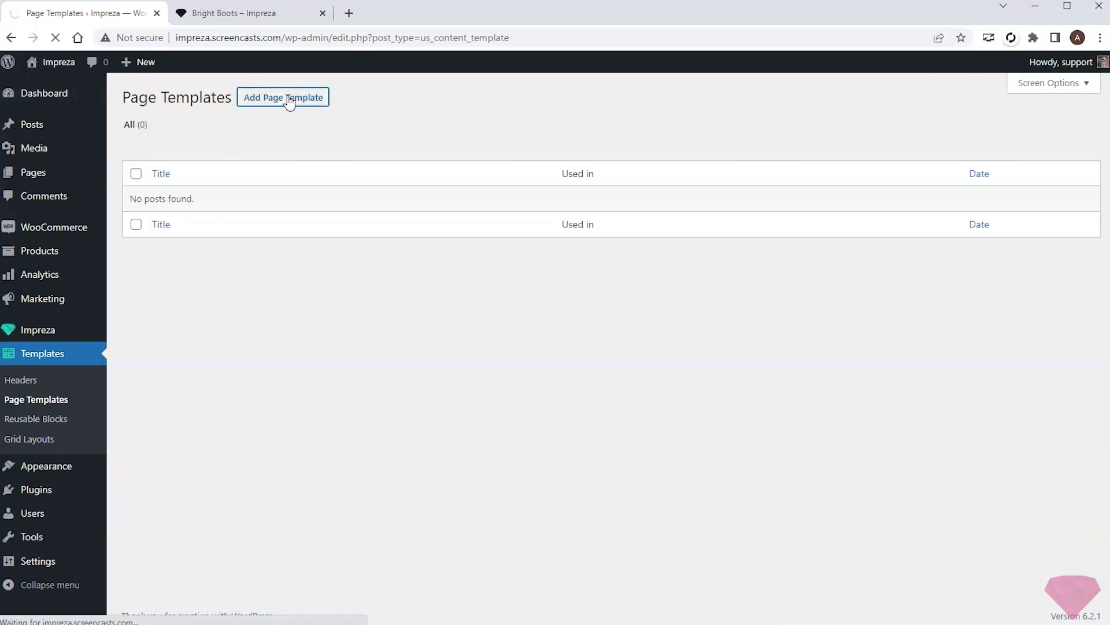
pyautogui.tripleClick(243, 123)
pyautogui.write('Product Page')
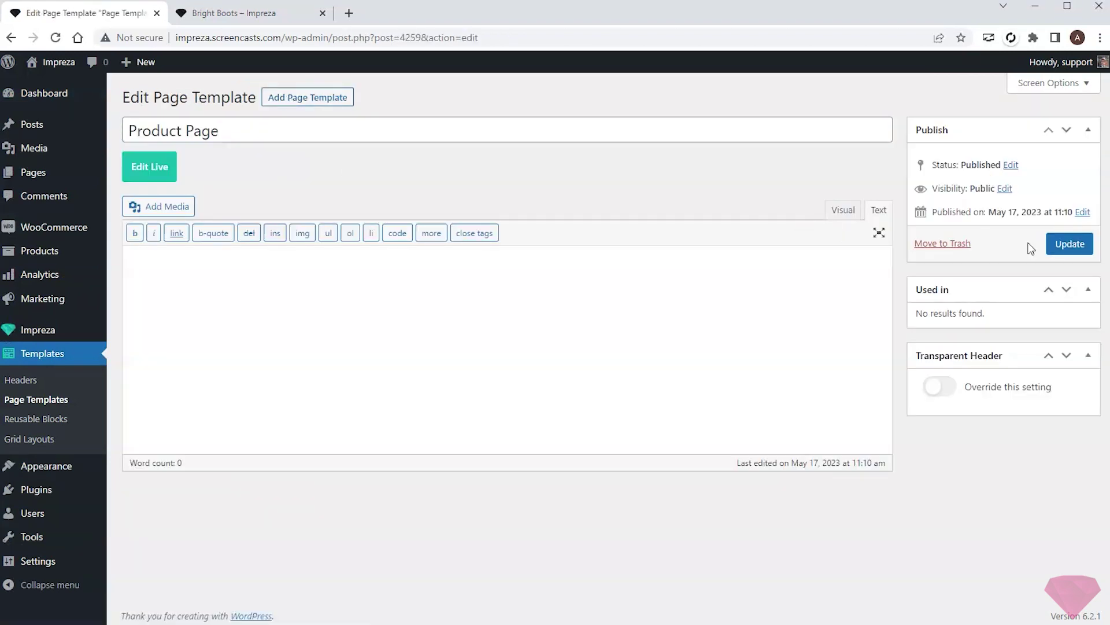
pyautogui.click(1069, 245)
# Step: Open the Product Page template in the live builder tab, then go to Impreza Theme Options
pyautogui.click(152, 209)
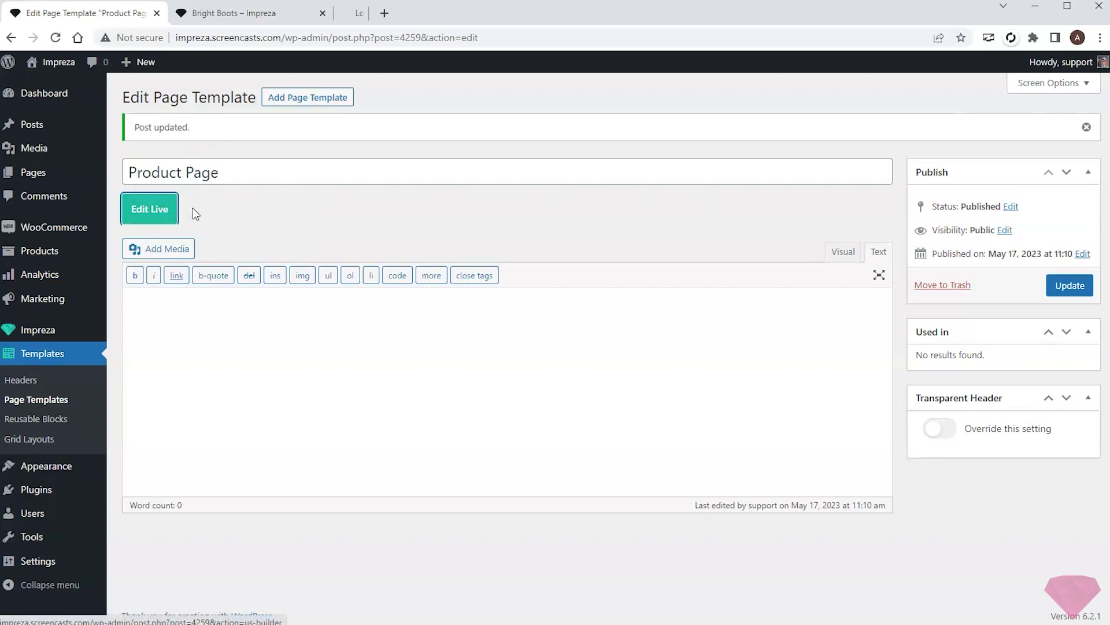
pyautogui.moveTo(388, 17); pyautogui.dragTo(235, 13)
pyautogui.click(86, 13)
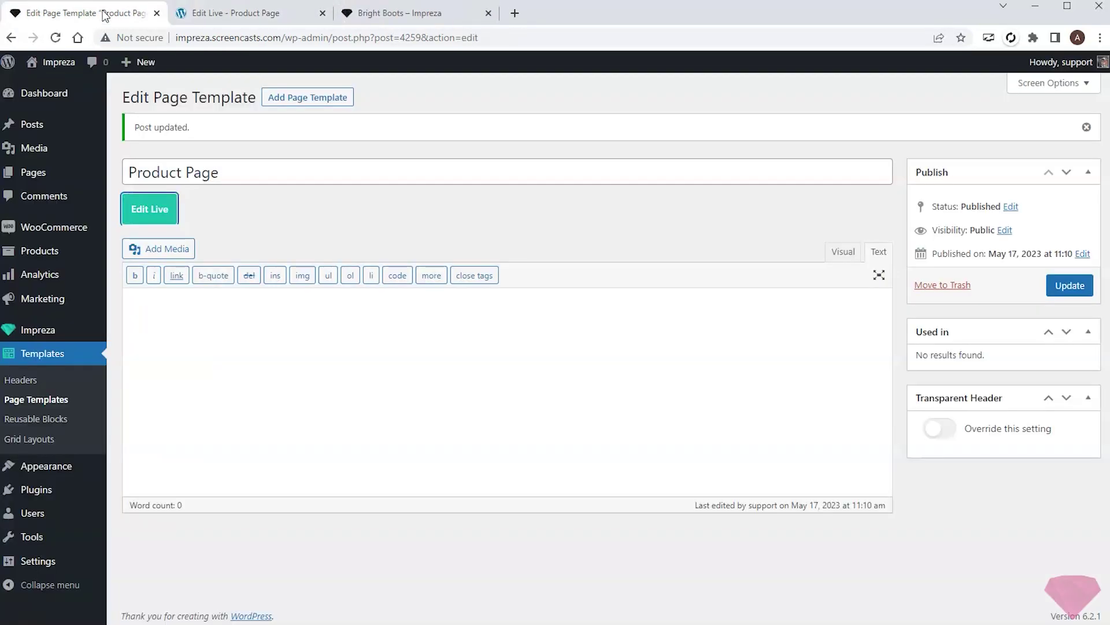
pyautogui.moveTo(40, 331)
pyautogui.click(132, 331)
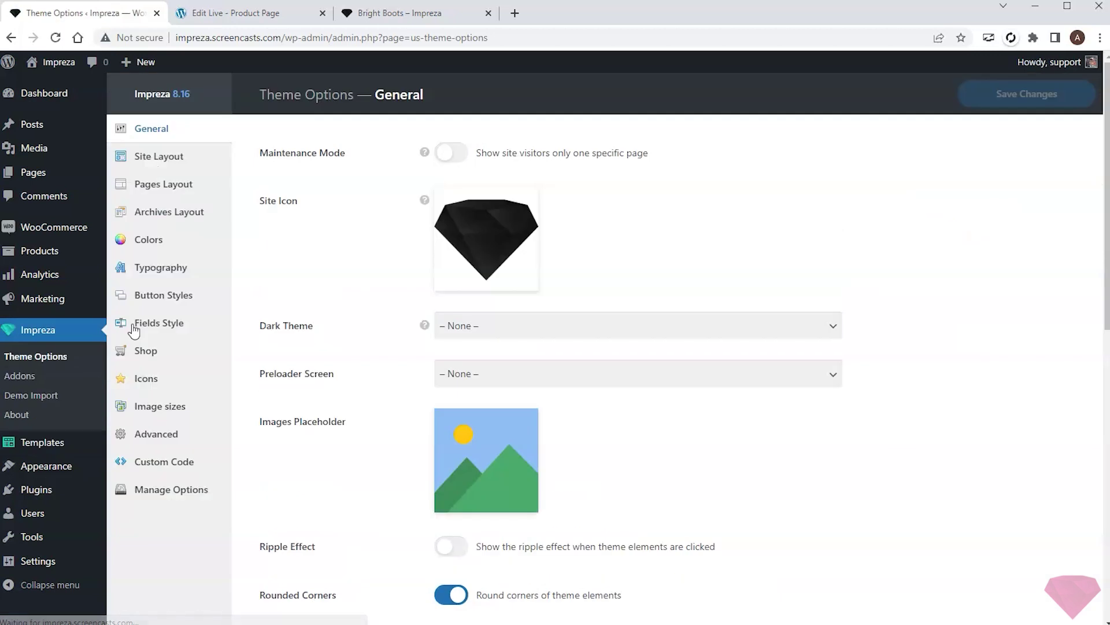
# Step: Set Shop > Products Page Template to 'Product Page' and save the Theme Options
pyautogui.click(143, 351)
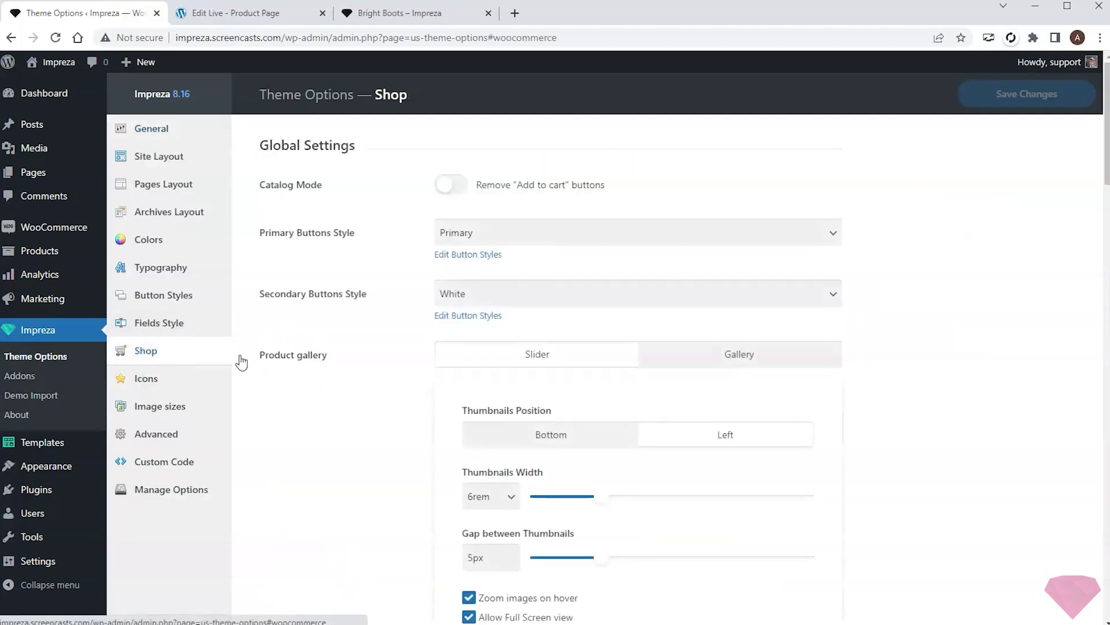
pyautogui.scroll(-8, 397, 359)
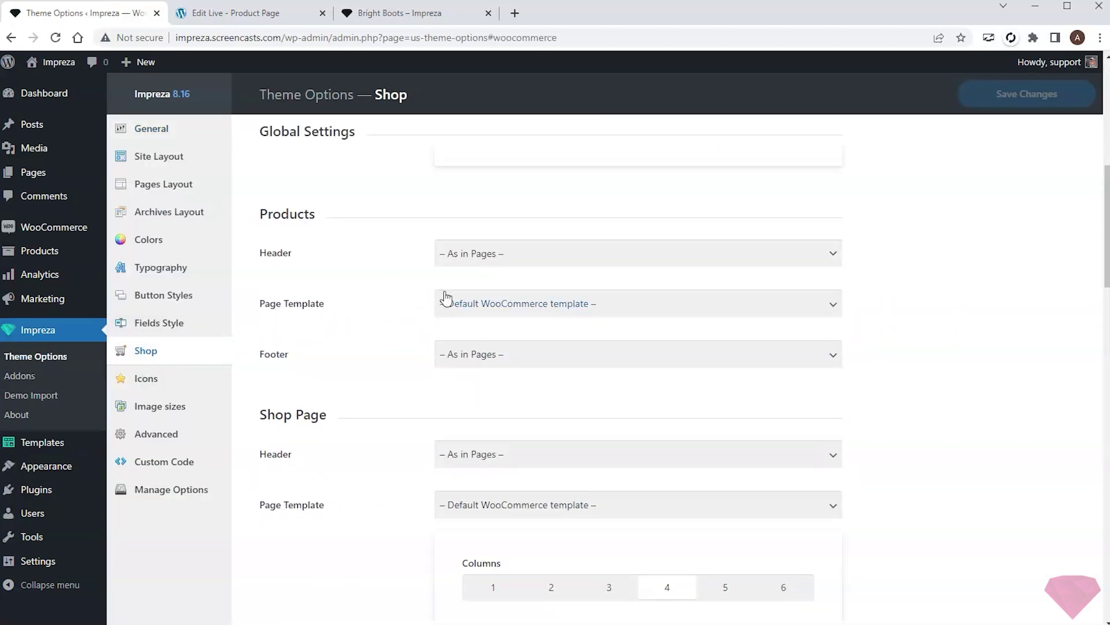
pyautogui.click(445, 301)
pyautogui.click(478, 334)
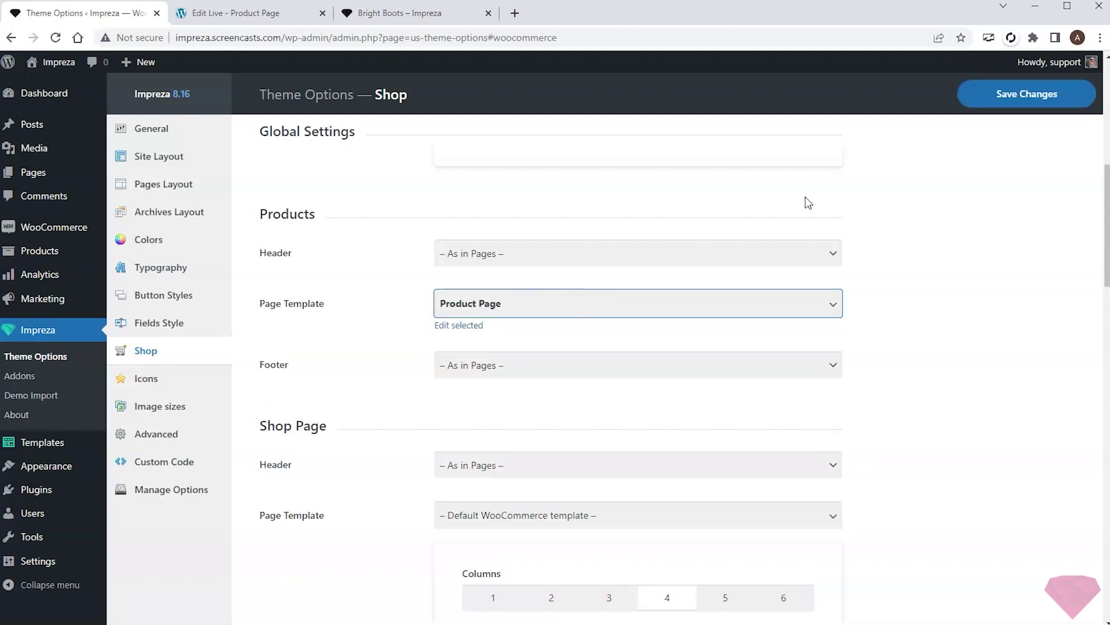
pyautogui.click(985, 96)
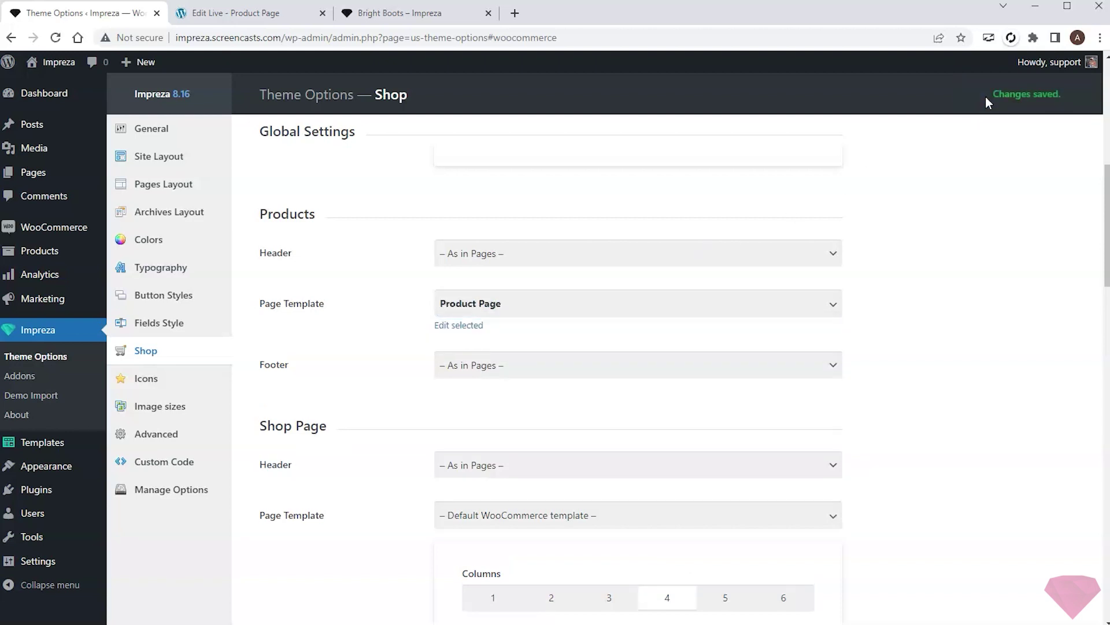
pyautogui.click(254, 14)
# Step: Add a row with a Breadcrumbs element and enable Show current page, reading Home › Product Page
pyautogui.moveTo(50, 200); pyautogui.dragTo(380, 102)
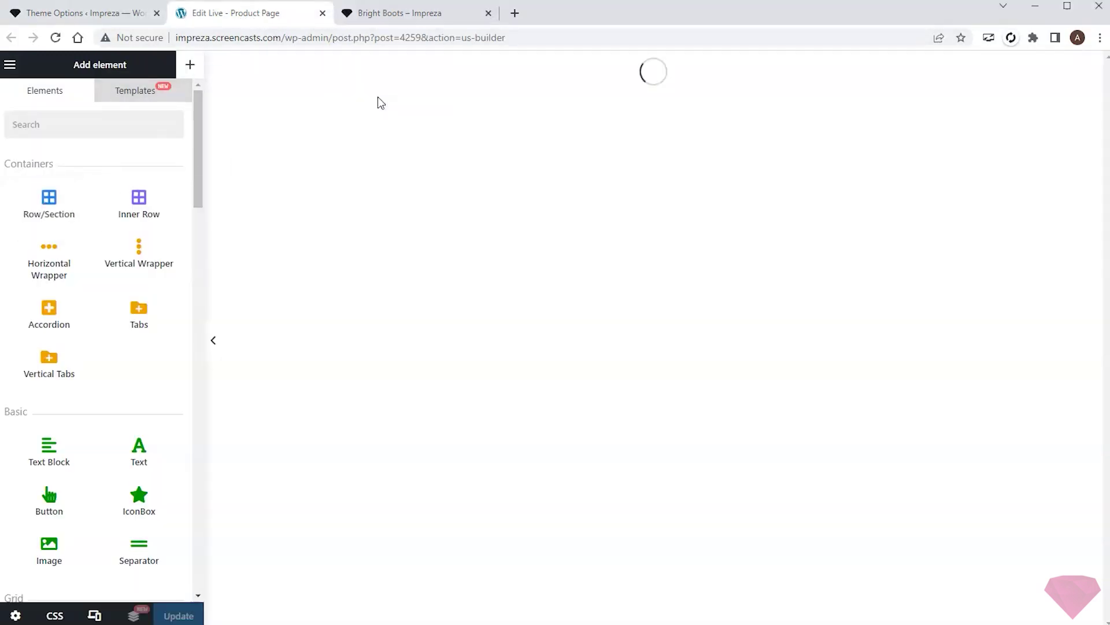
pyautogui.click(110, 134)
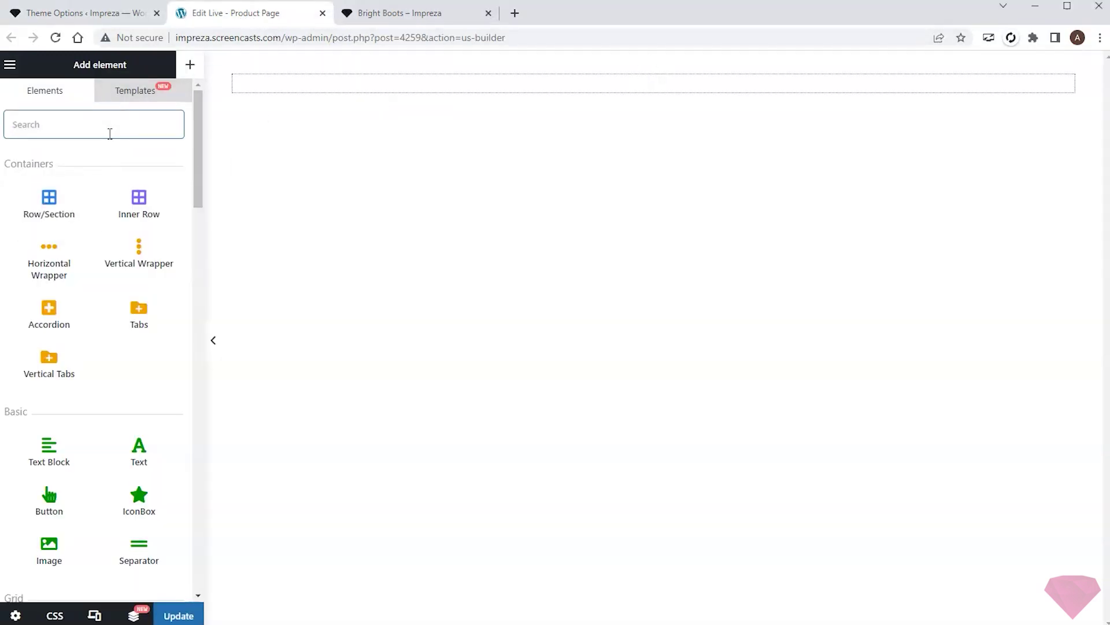
pyautogui.write('brea')
pyautogui.moveTo(85, 191); pyautogui.dragTo(348, 79)
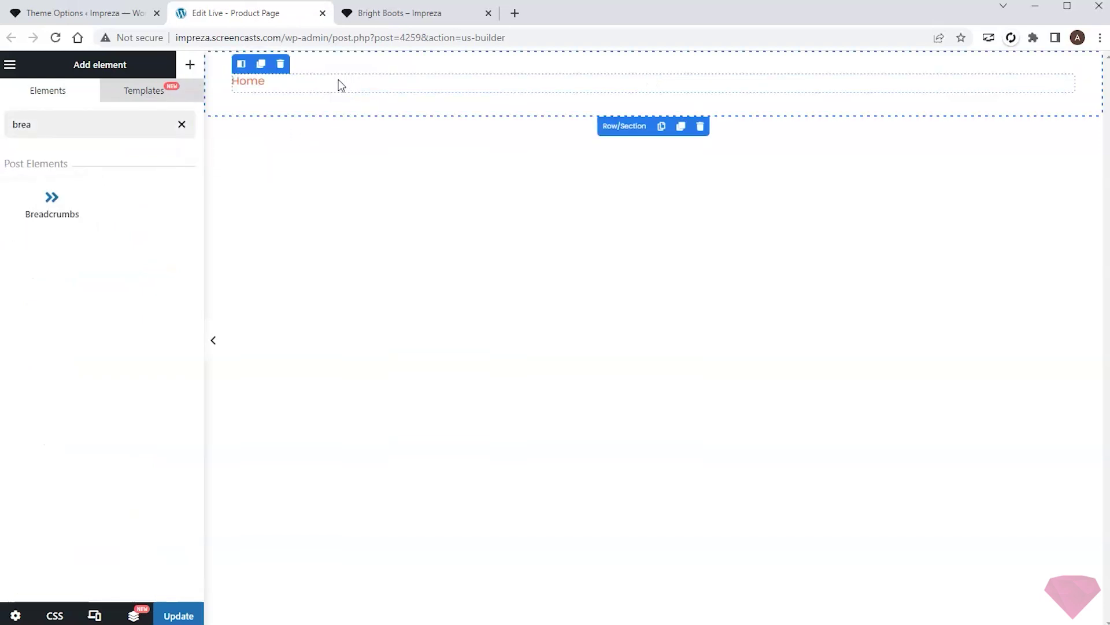
pyautogui.click(25, 185)
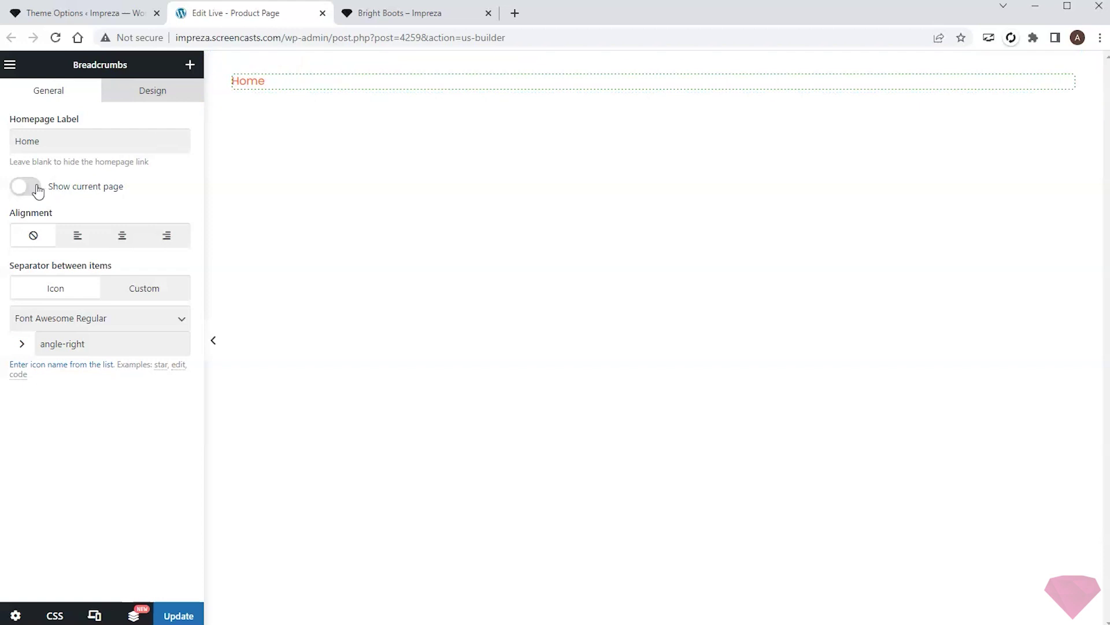
pyautogui.click(190, 64)
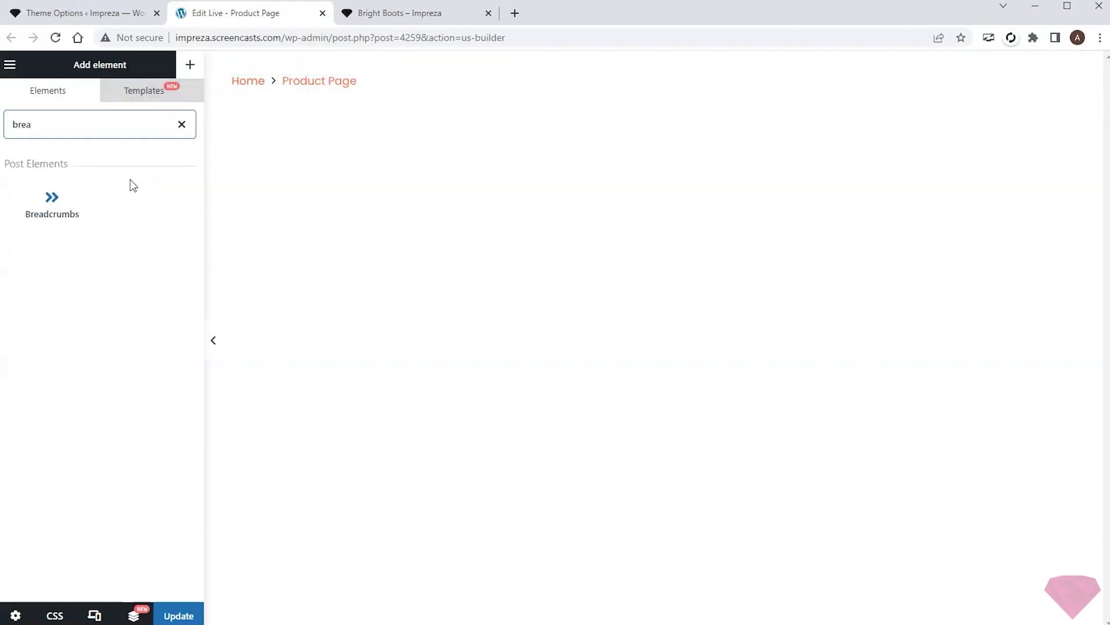
pyautogui.click(182, 124)
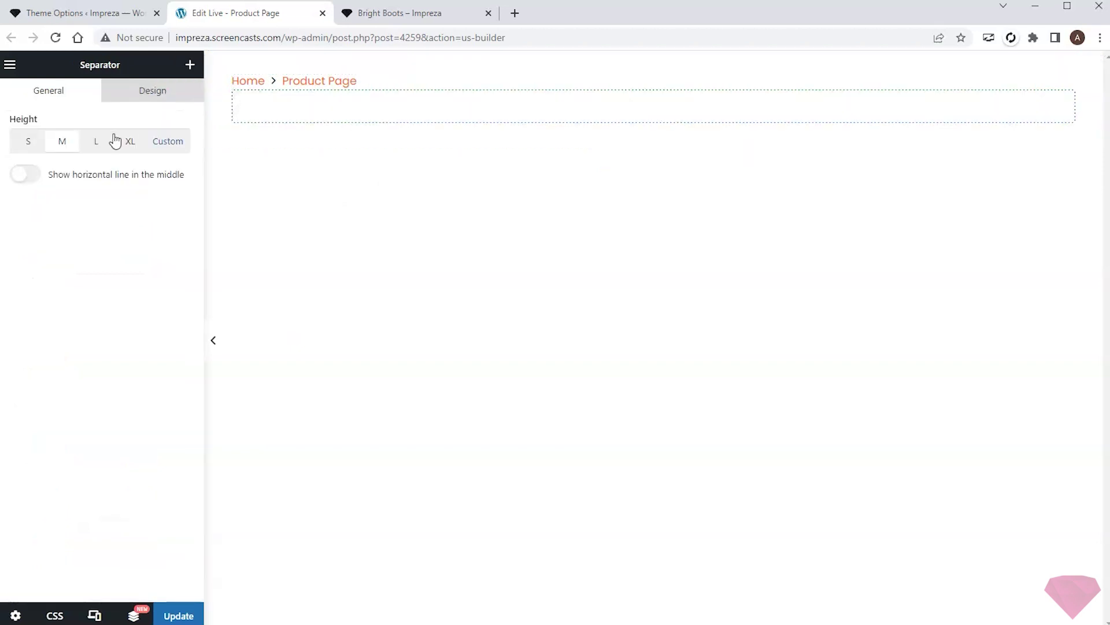
pyautogui.click(191, 65)
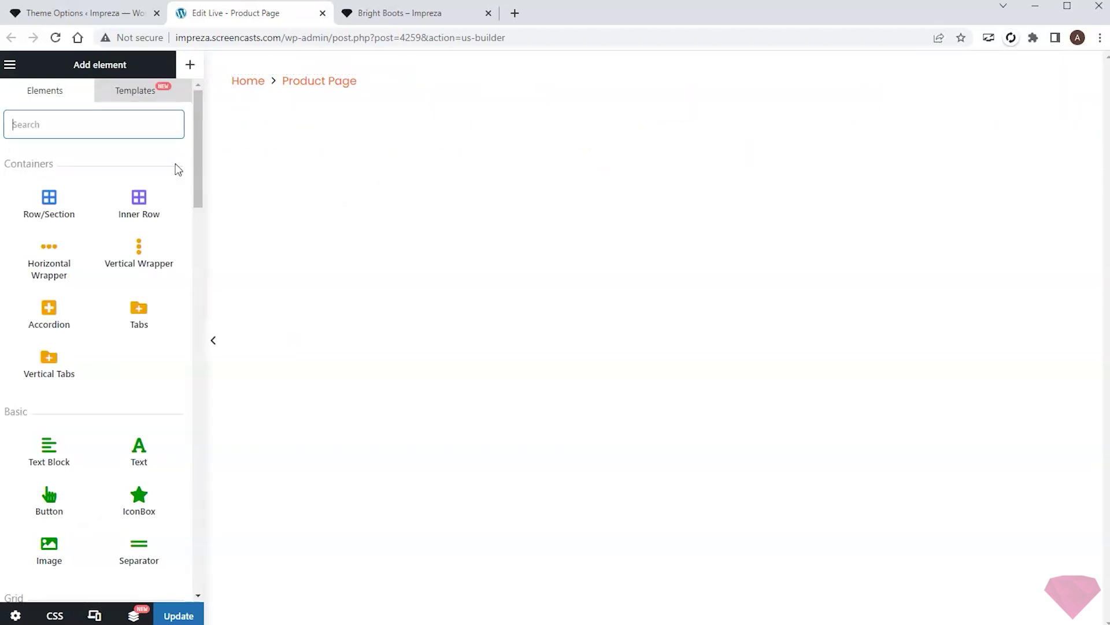
# Step: Place an Inner Row below the breadcrumbs with a 3/4 + 1/4 desktop column layout
pyautogui.moveTo(138, 208); pyautogui.dragTo(361, 106)
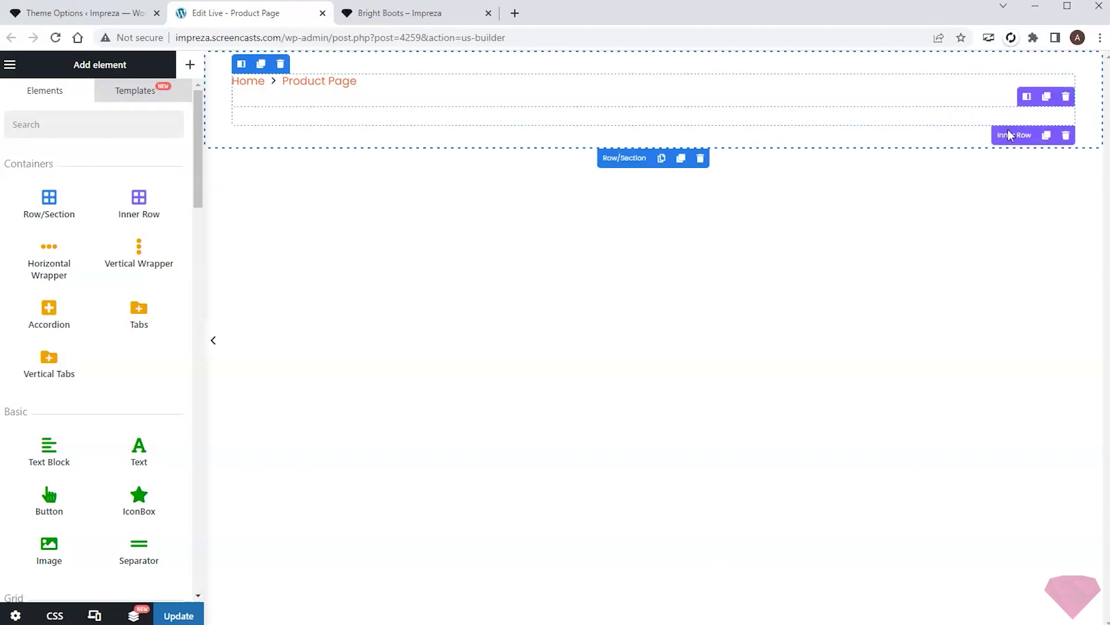
pyautogui.click(1010, 135)
pyautogui.click(92, 154)
pyautogui.scroll(-1, 104, 196)
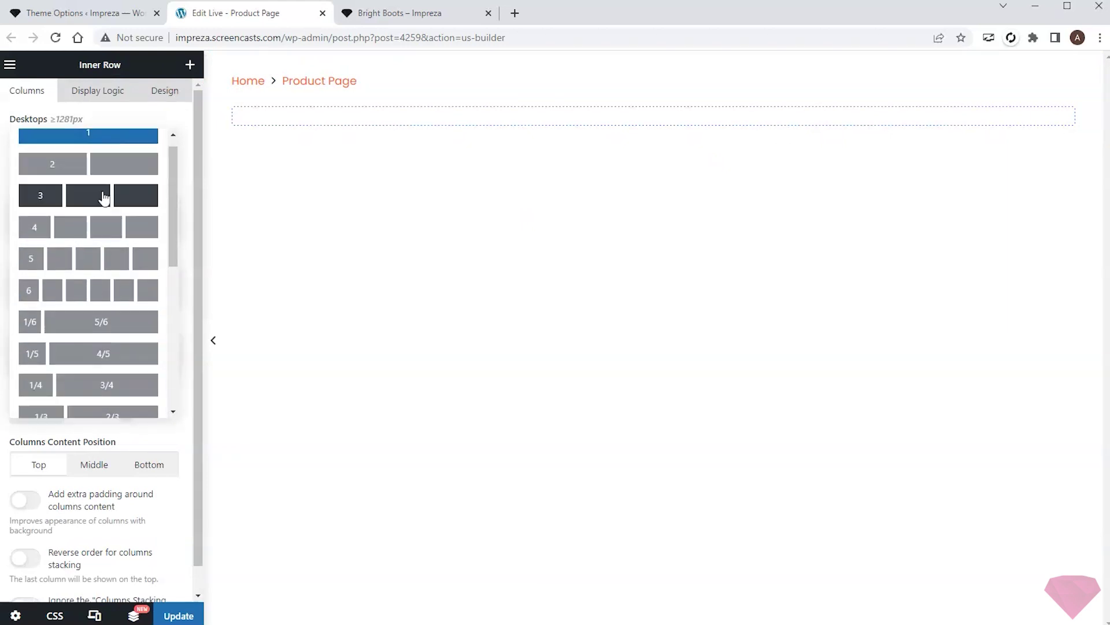
pyautogui.scroll(-3, 87, 199)
pyautogui.click(82, 352)
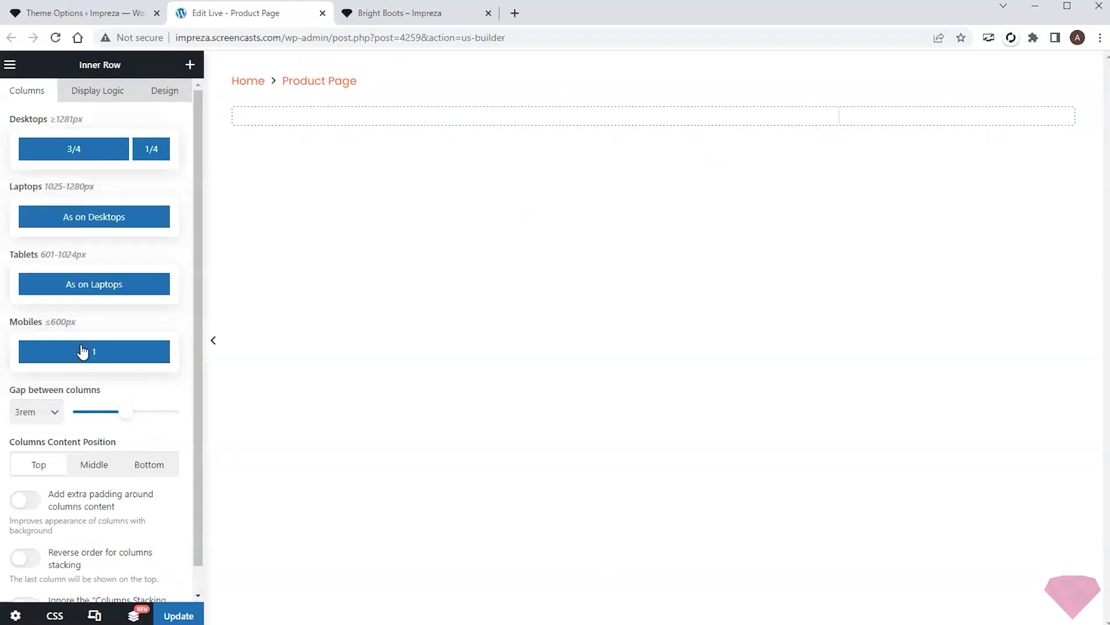
# Step: Put a Grid / Listing showing the Product gallery in Image Gallery layout into the wide column, and save
pyautogui.click(190, 64)
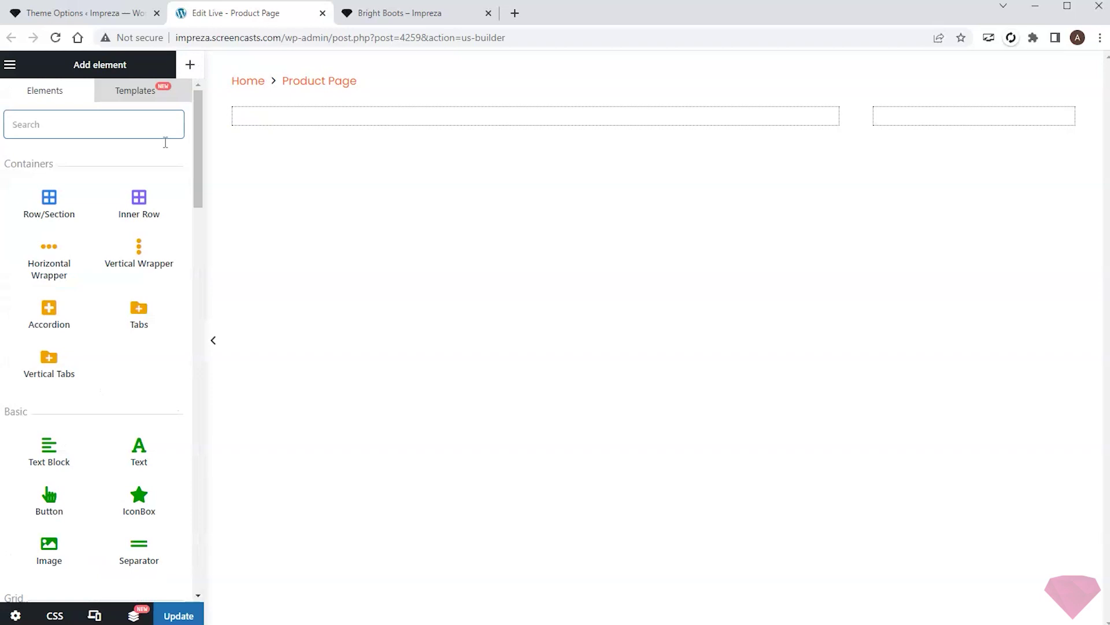
pyautogui.scroll(-4, 104, 272)
pyautogui.moveTo(48, 420); pyautogui.dragTo(387, 120)
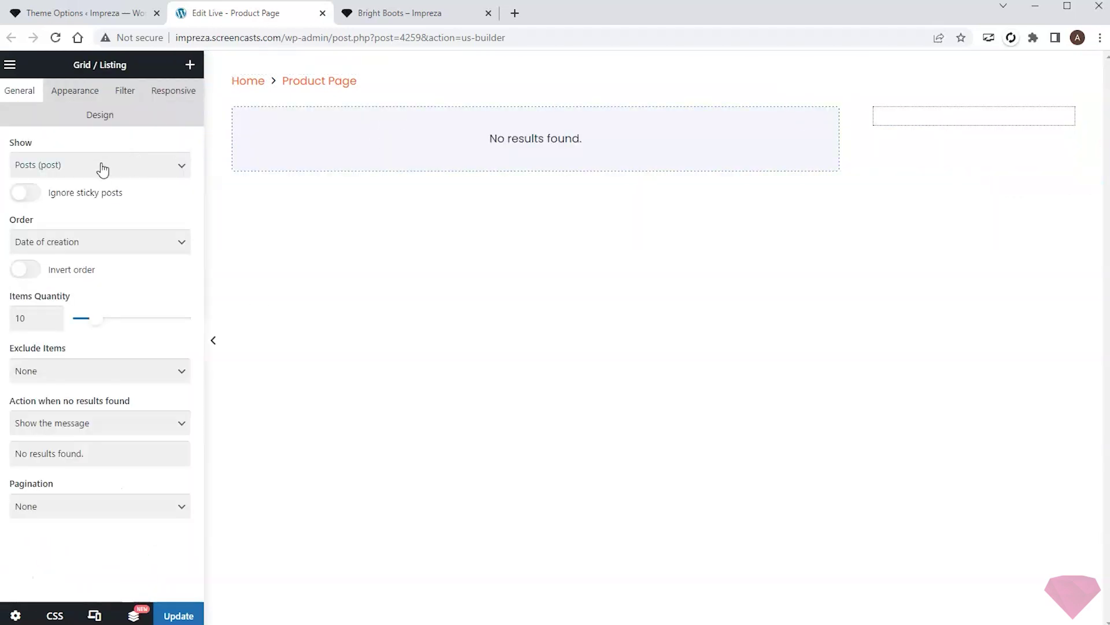
pyautogui.click(99, 166)
pyautogui.click(80, 383)
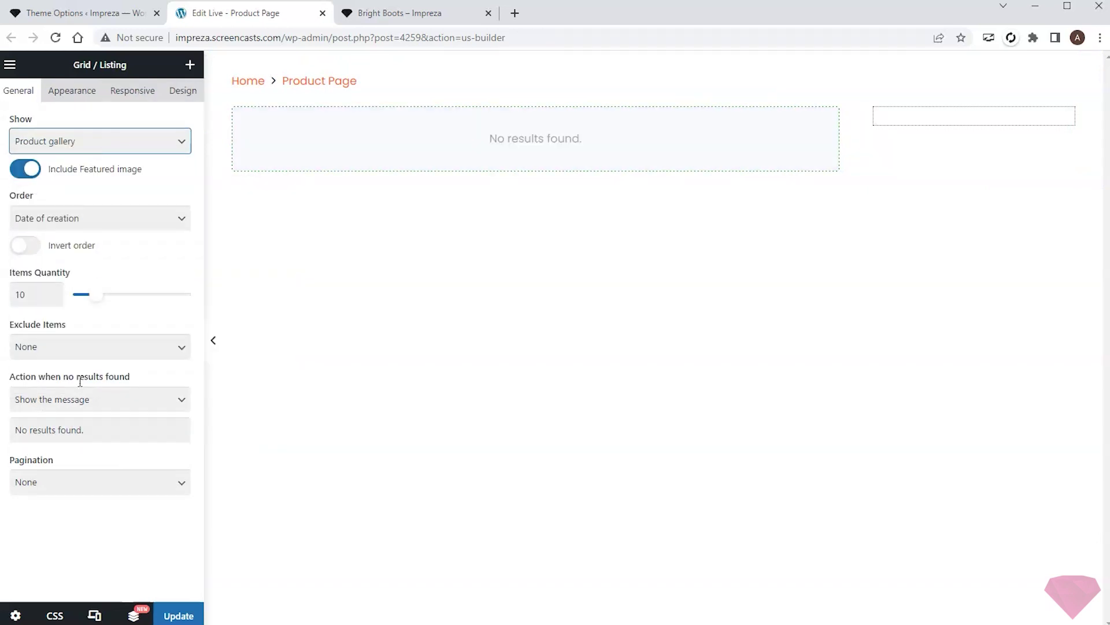
pyautogui.click(75, 95)
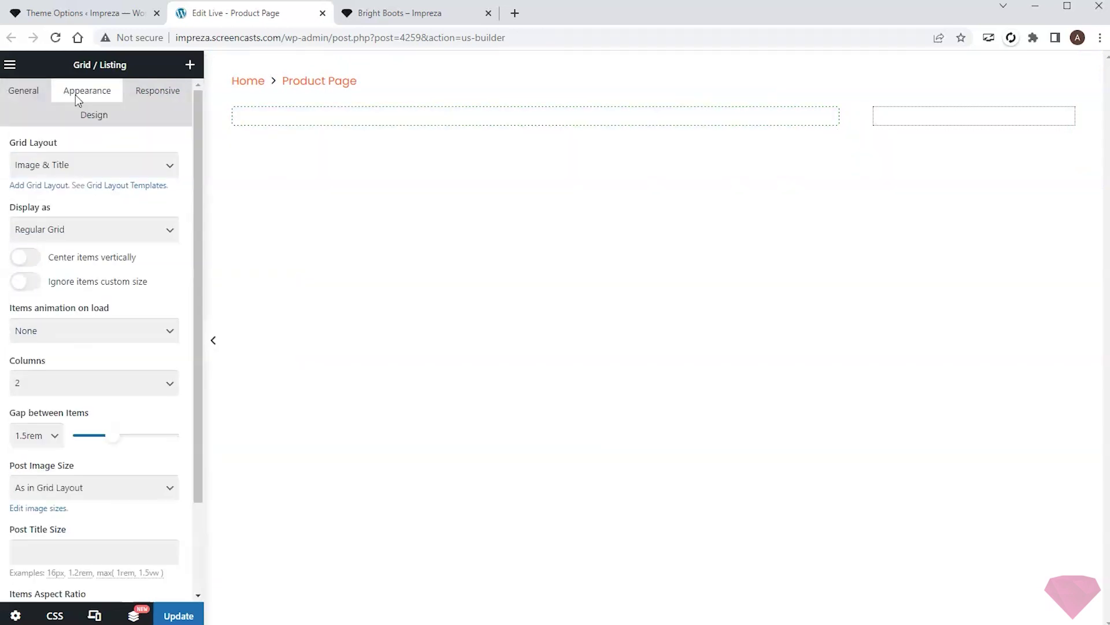
pyautogui.click(97, 167)
pyautogui.scroll(-6, 85, 245)
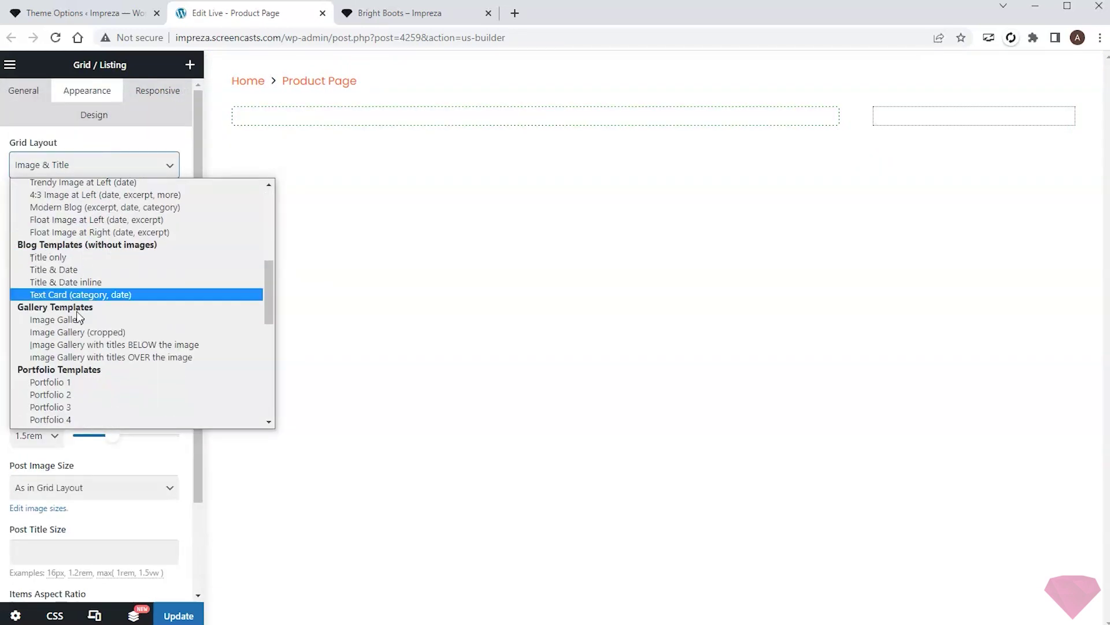
pyautogui.click(78, 319)
pyautogui.click(179, 614)
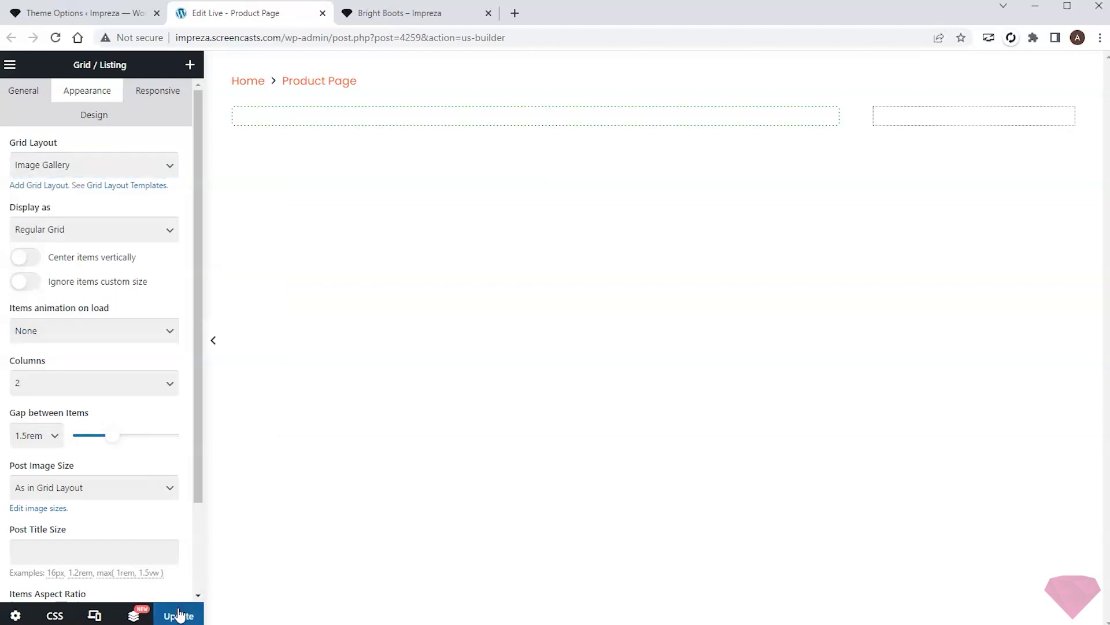
# Step: Scroll through the Bright Boots page to inspect its two-column gallery under the breadcrumbs
pyautogui.click(411, 14)
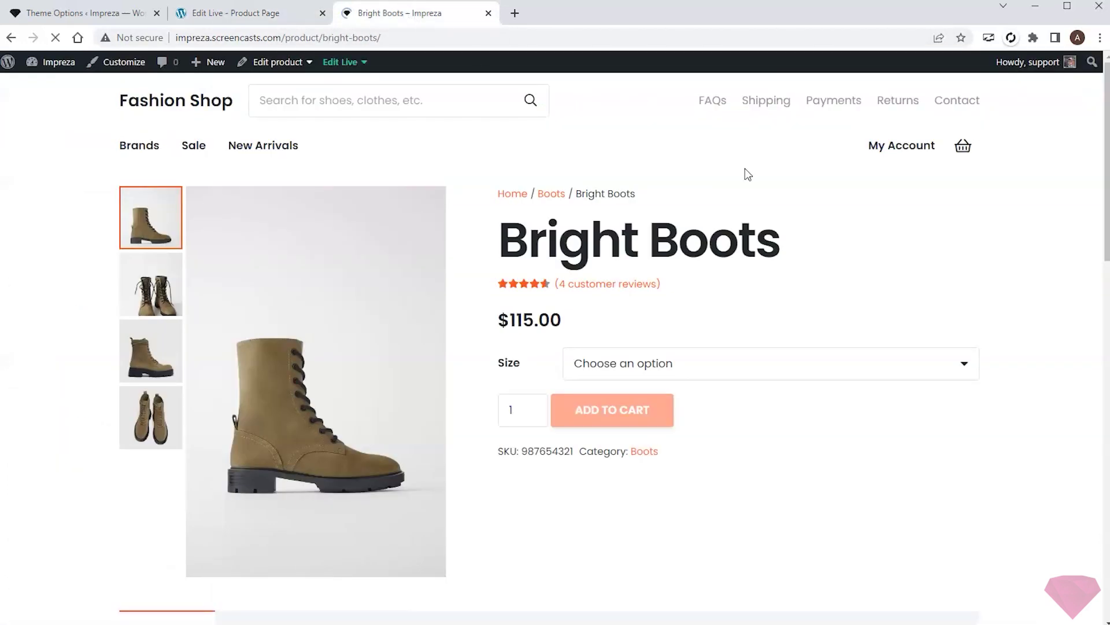
pyautogui.scroll(-3, 745, 174)
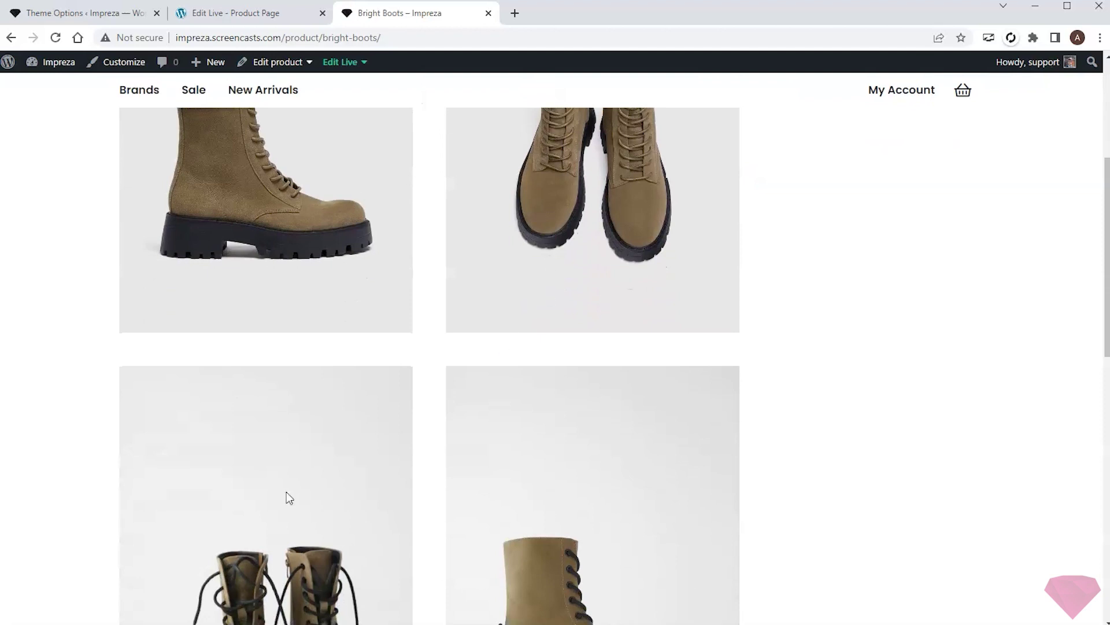
pyautogui.scroll(-4, 704, 355)
pyautogui.scroll(7, 895, 296)
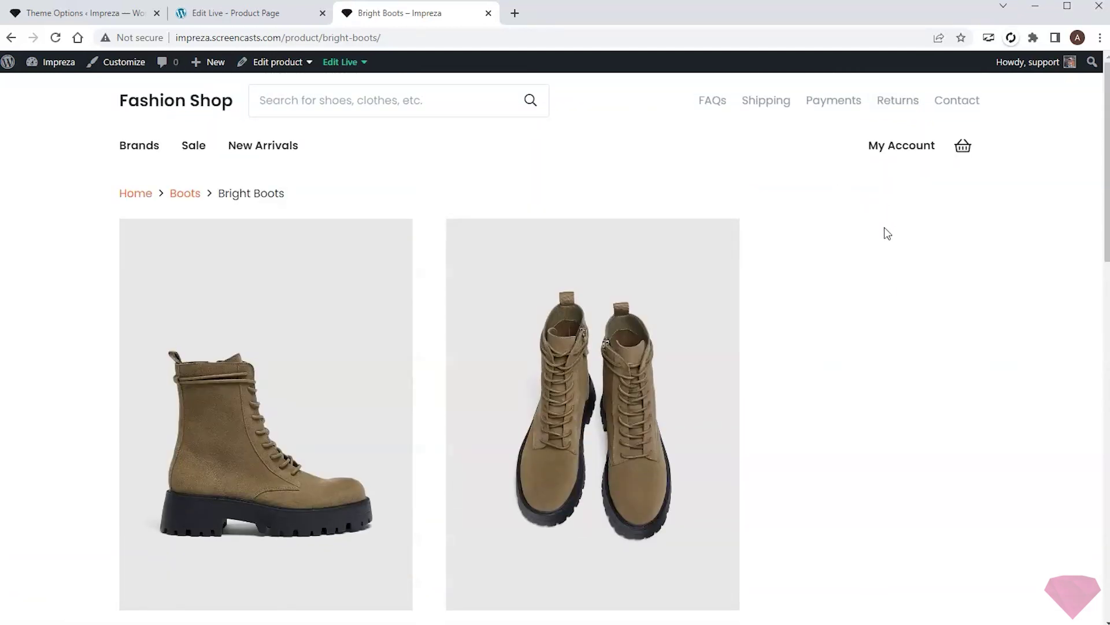
# Step: Add a Product data element showing the star rating to the narrow column
pyautogui.click(243, 12)
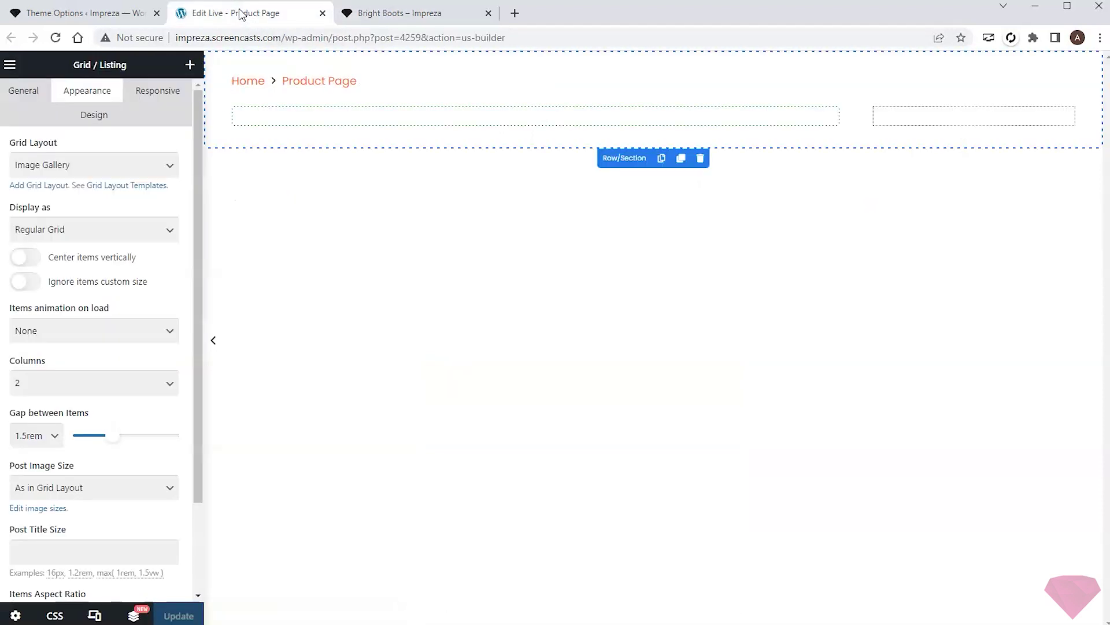
pyautogui.click(191, 66)
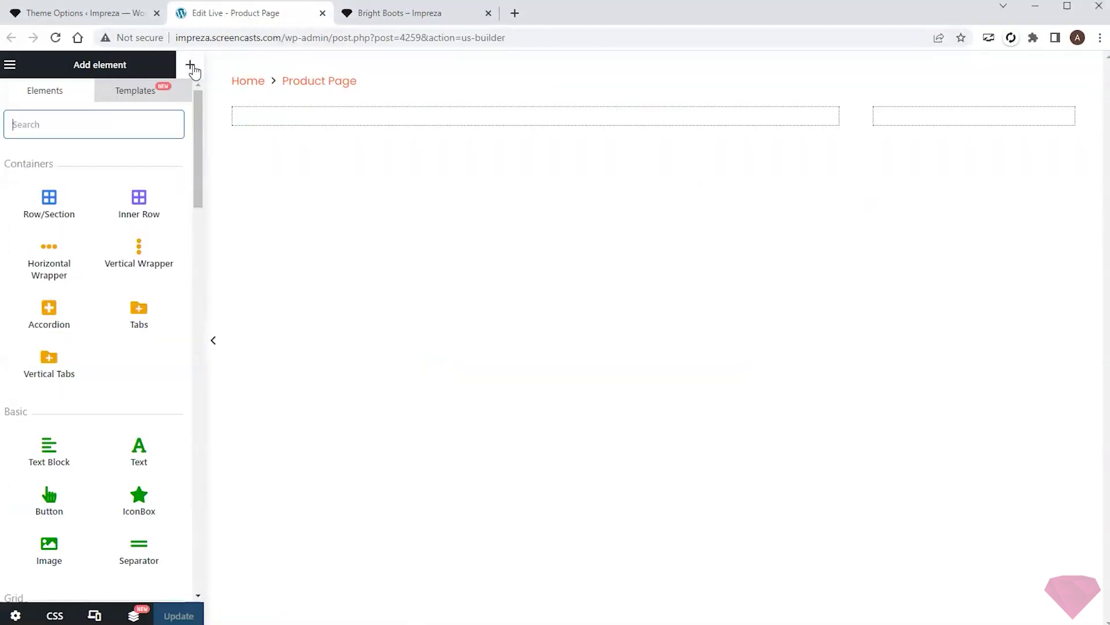
pyautogui.write('pro')
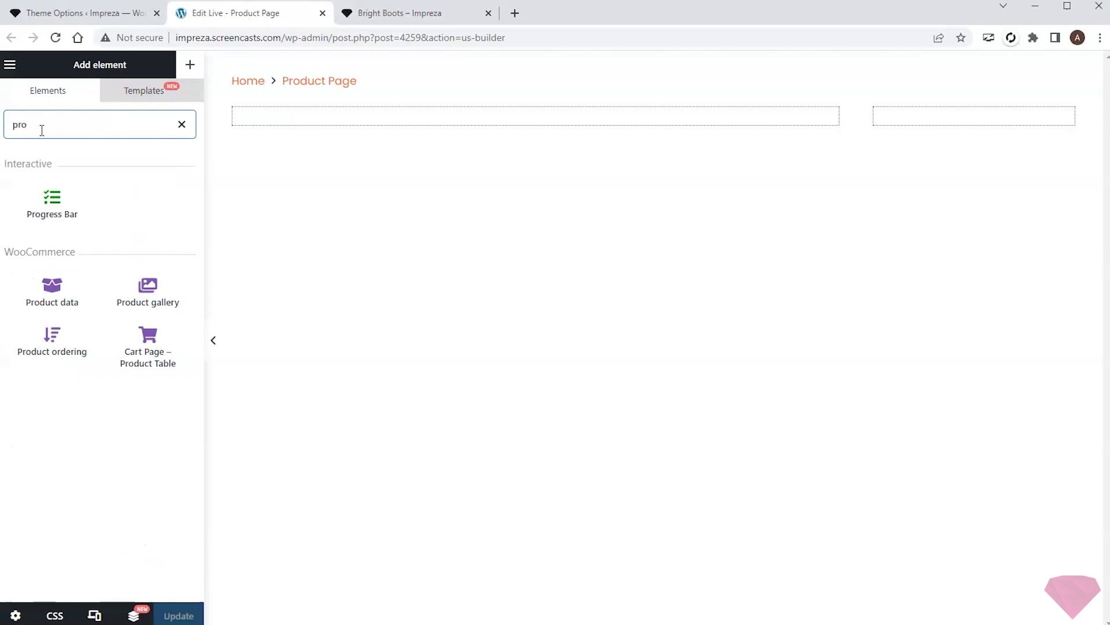
pyautogui.moveTo(53, 295); pyautogui.dragTo(932, 118)
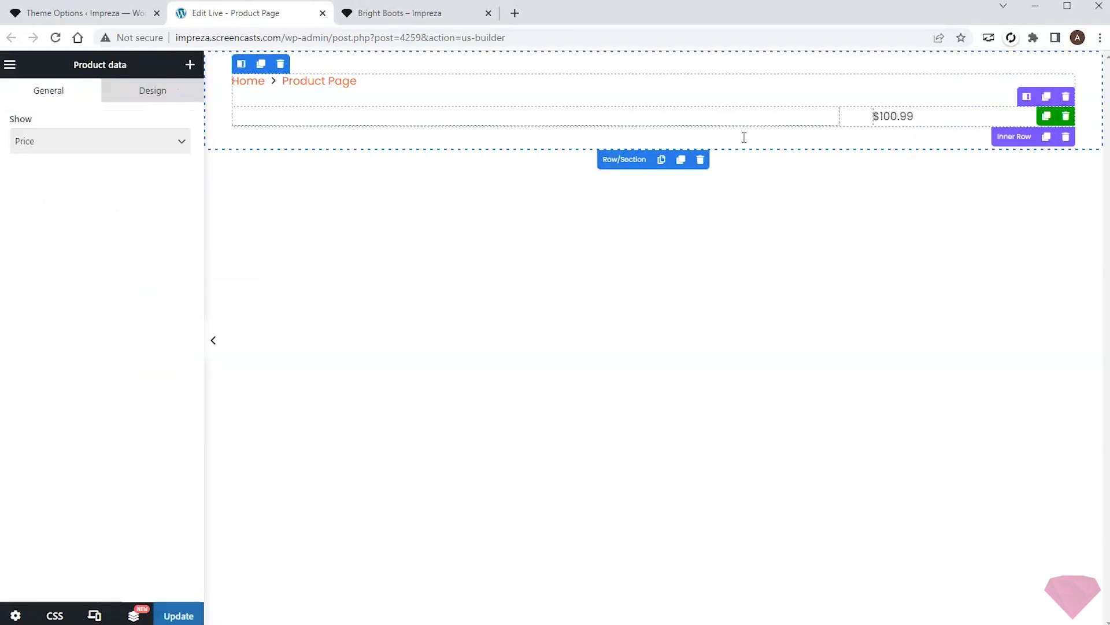
pyautogui.click(60, 148)
pyautogui.click(49, 155)
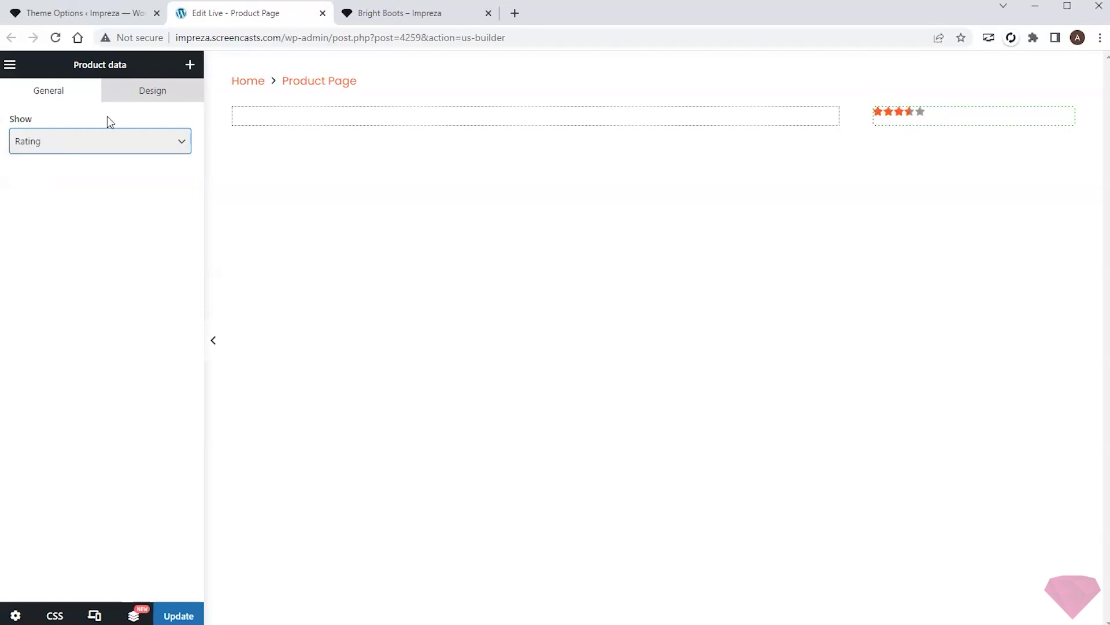
# Step: Add a Post Taxonomy element for the product brand at 1.8rem font size, plus a Separator
pyautogui.click(190, 65)
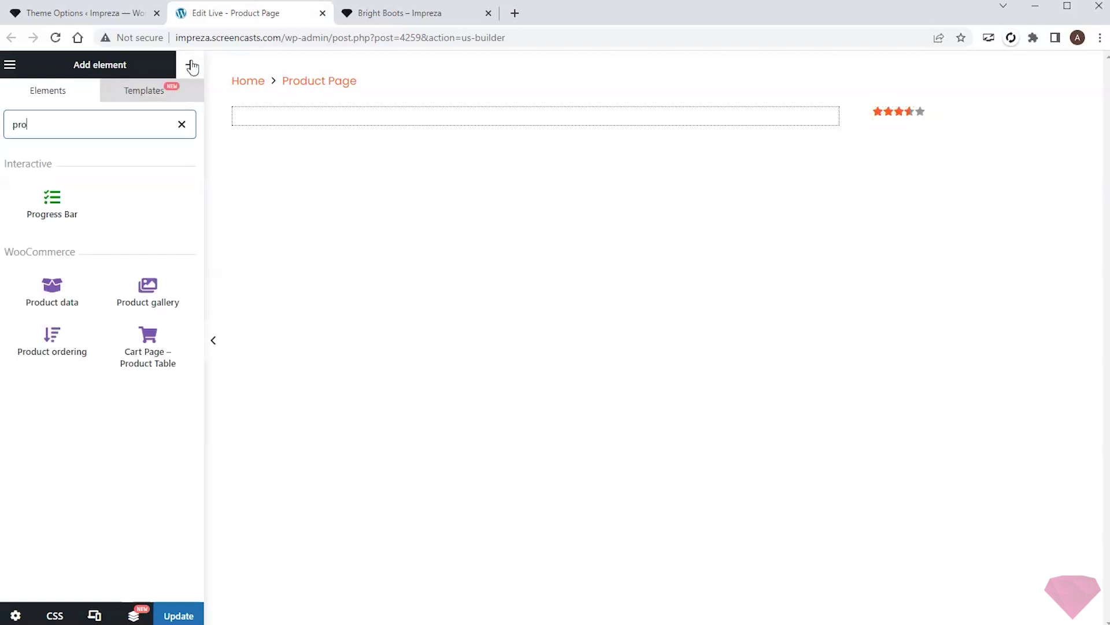
pyautogui.click(182, 124)
pyautogui.write('post')
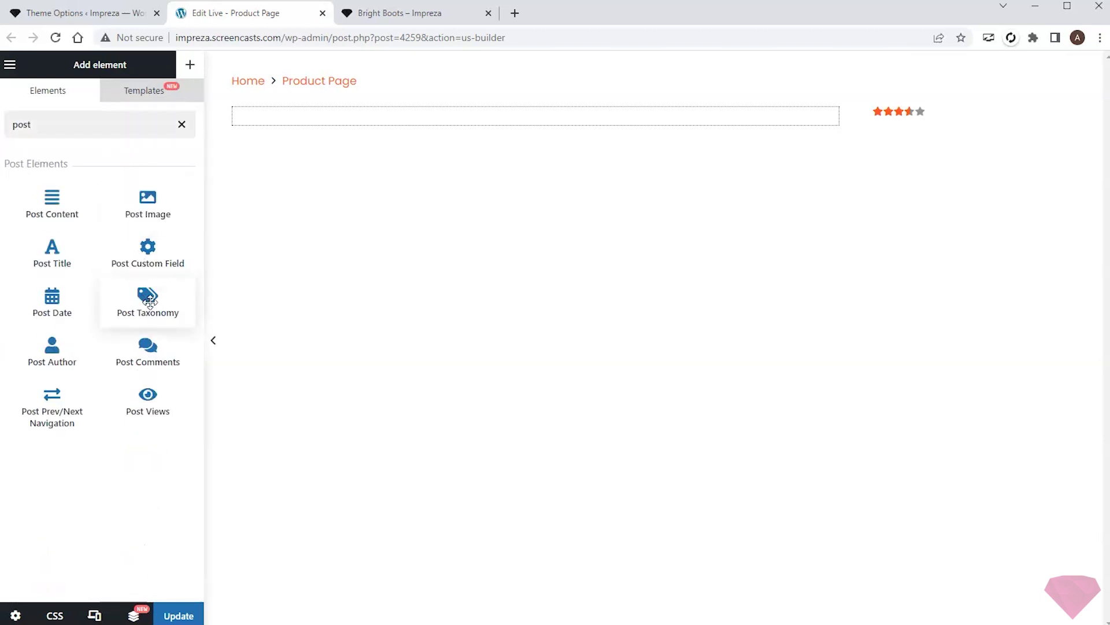
pyautogui.moveTo(147, 296); pyautogui.dragTo(932, 129)
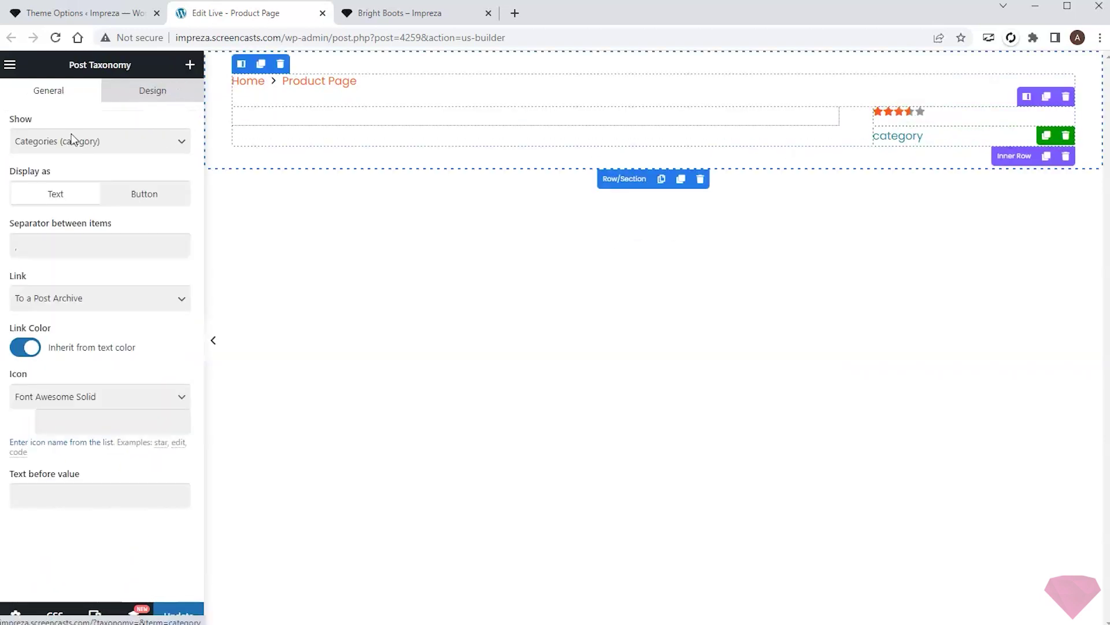
pyautogui.click(81, 143)
pyautogui.click(65, 211)
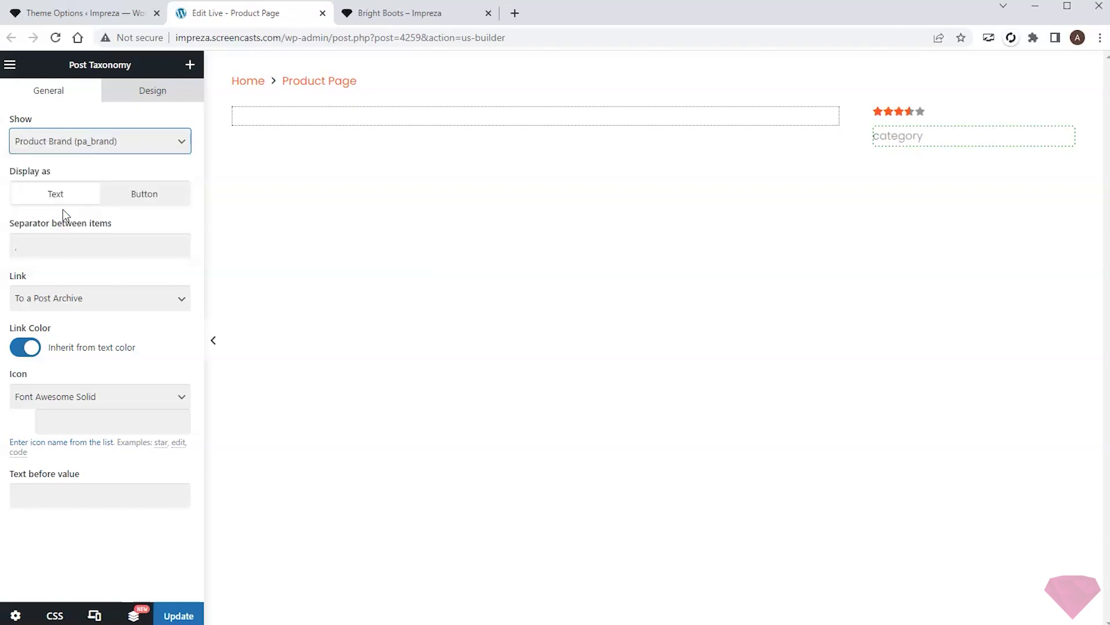
pyautogui.click(151, 98)
pyautogui.click(72, 156)
pyautogui.click(79, 332)
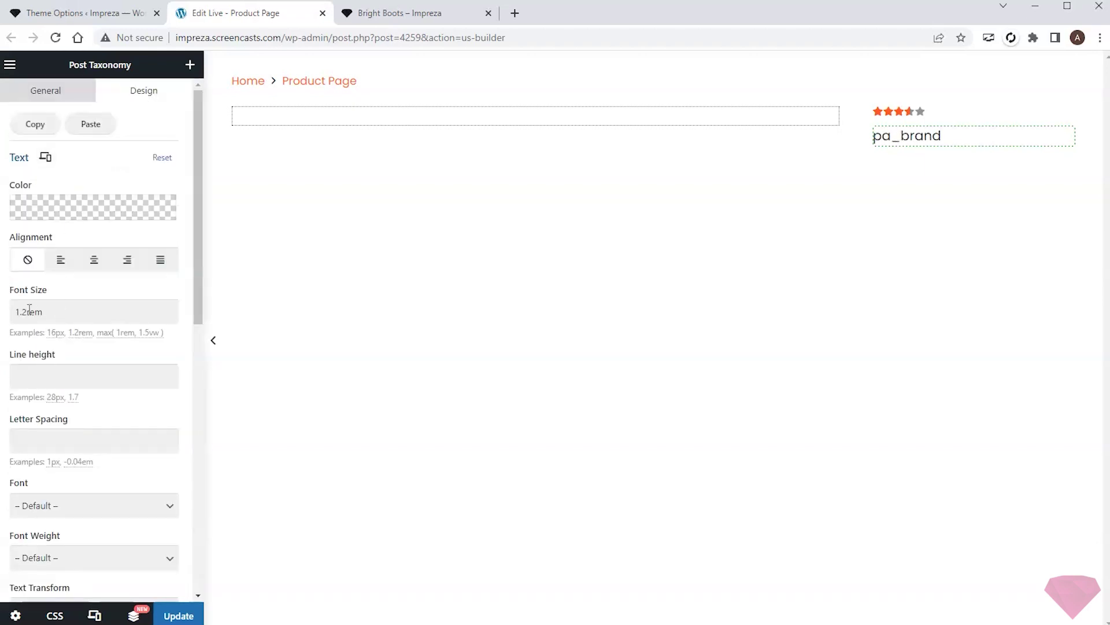
pyautogui.click(29, 312)
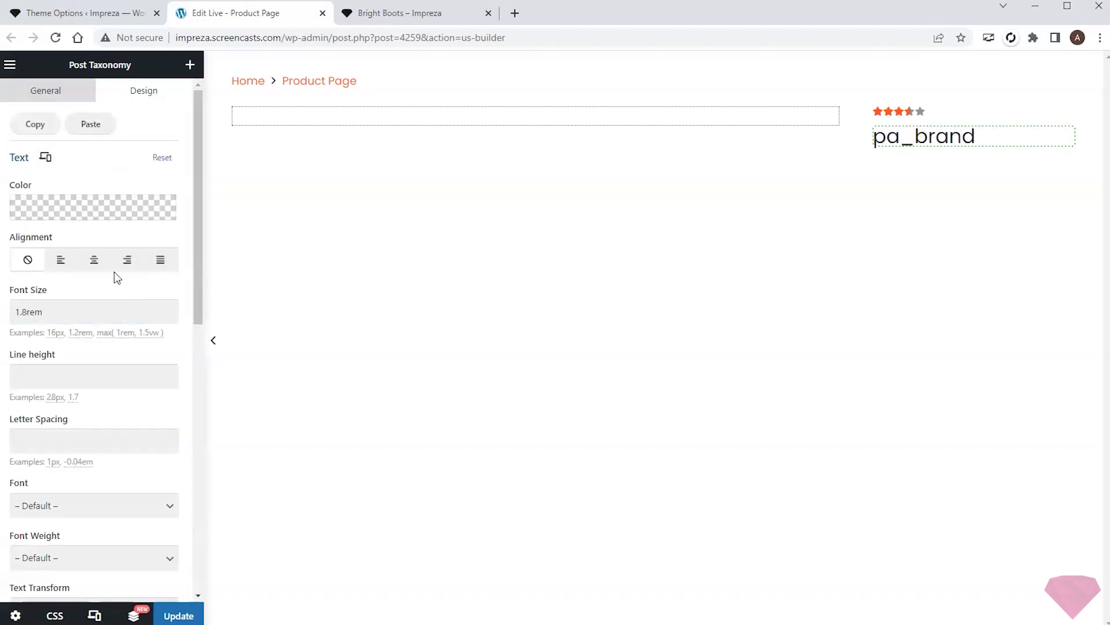
pyautogui.click(189, 64)
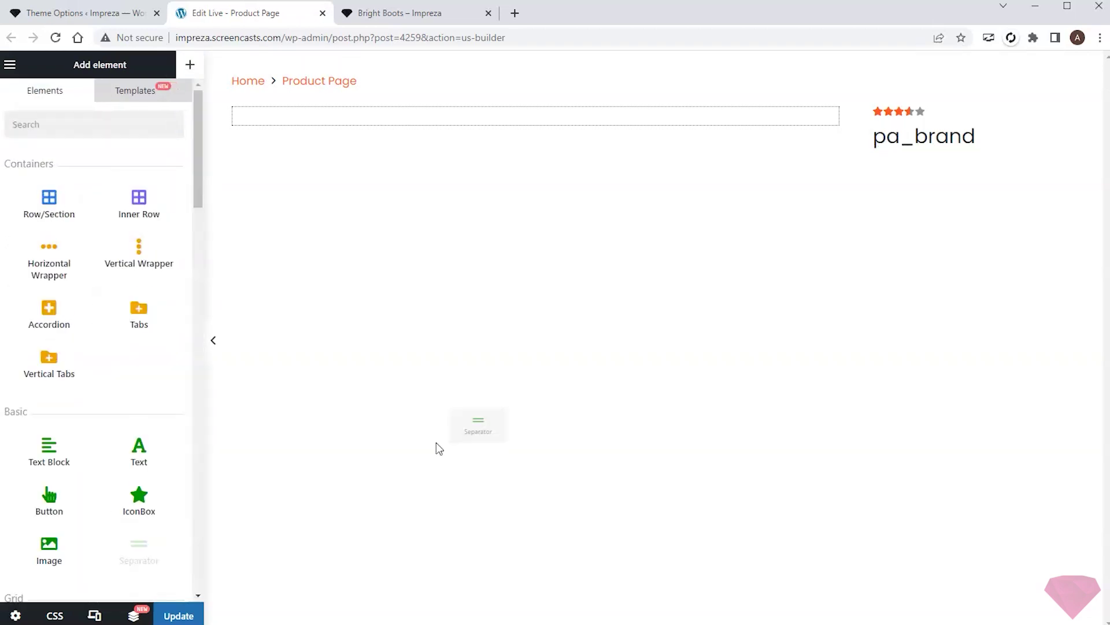
pyautogui.moveTo(436, 448); pyautogui.dragTo(909, 143)
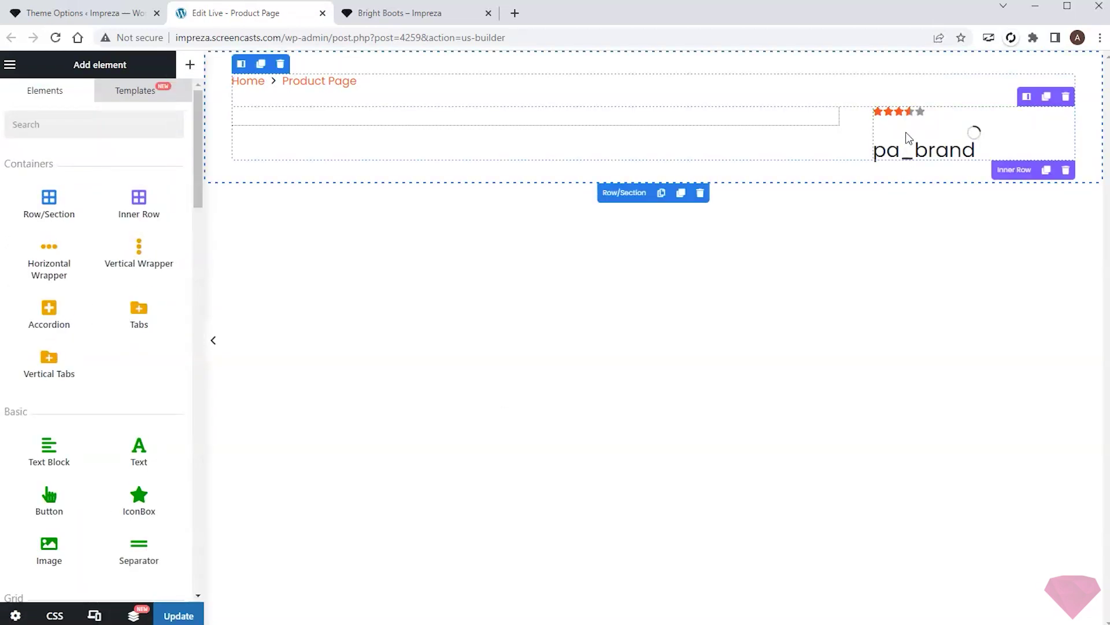
# Step: Give the Separator a custom height and add a Post Title under the brand
pyautogui.click(170, 149)
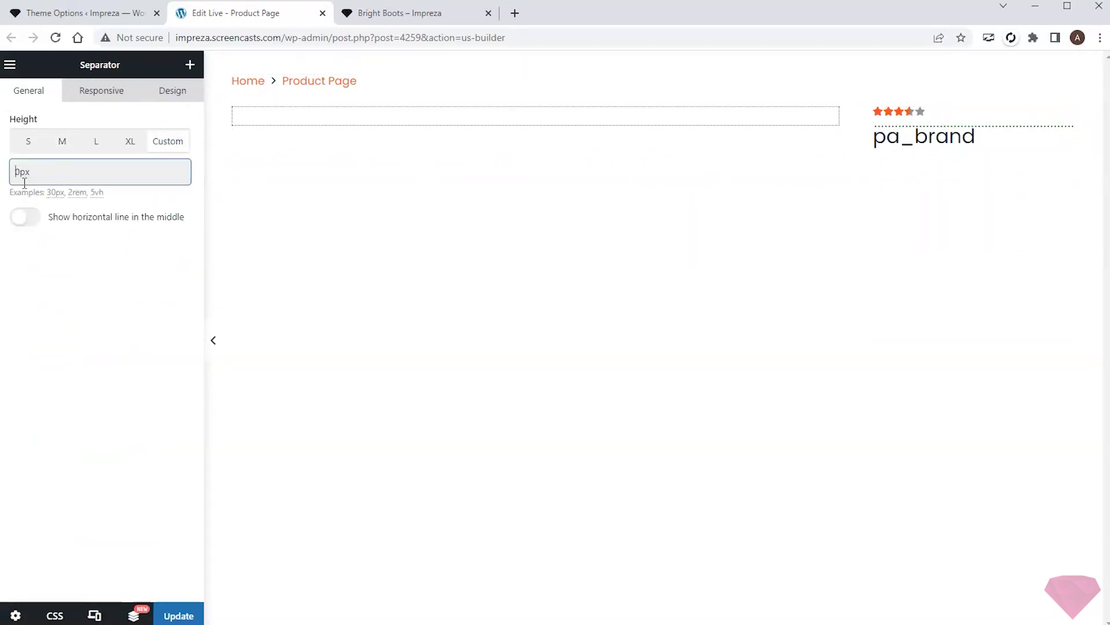
pyautogui.click(190, 64)
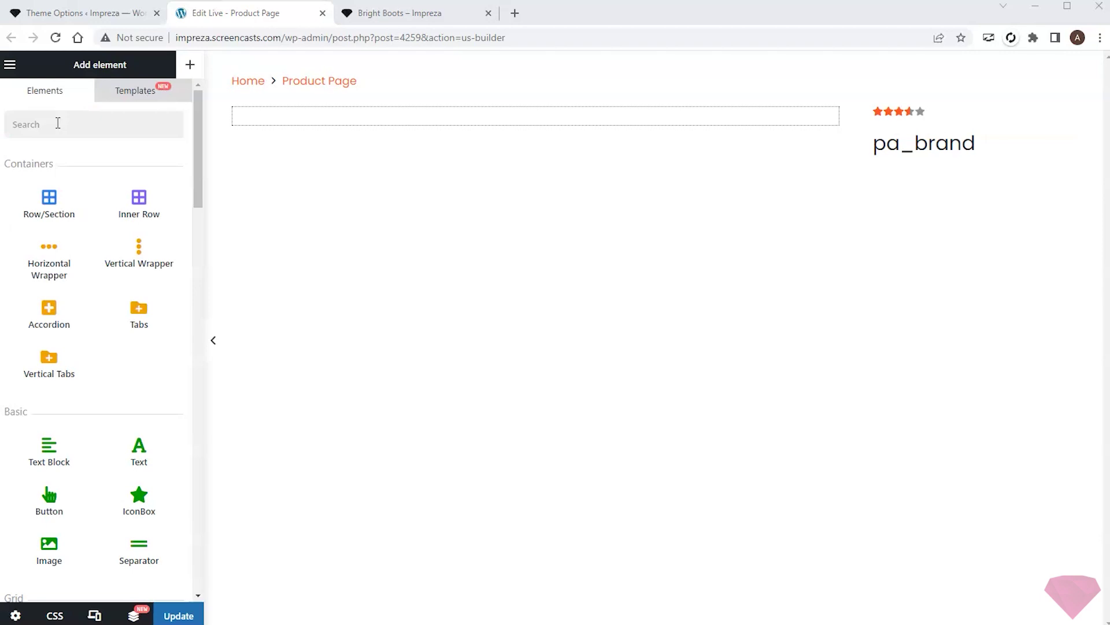
pyautogui.click(58, 123)
pyautogui.write('post')
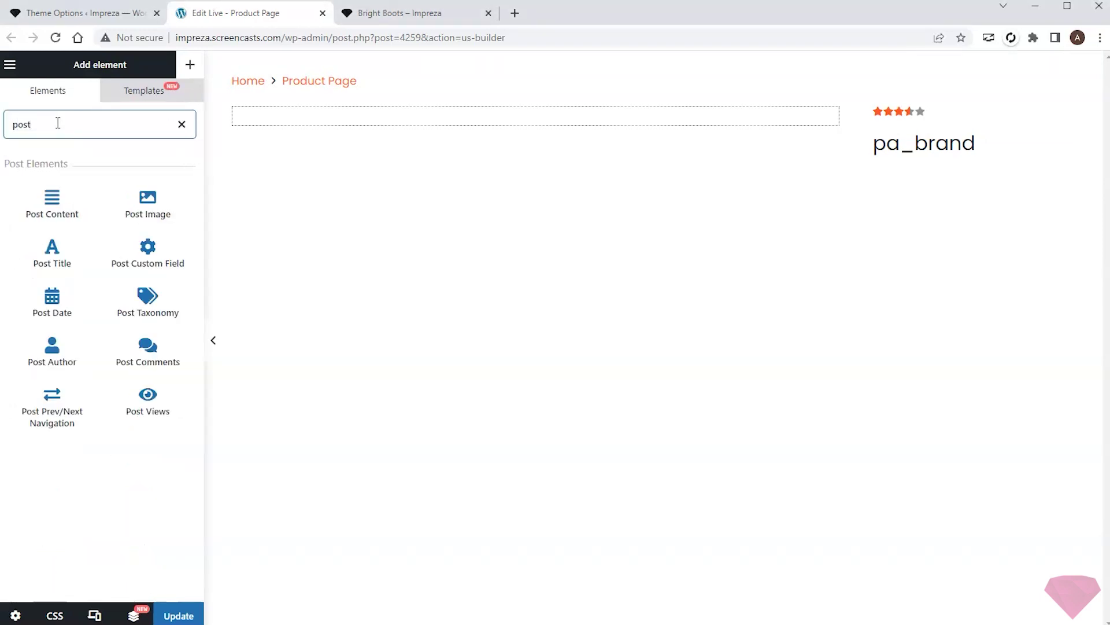
pyautogui.moveTo(51, 249); pyautogui.dragTo(942, 150)
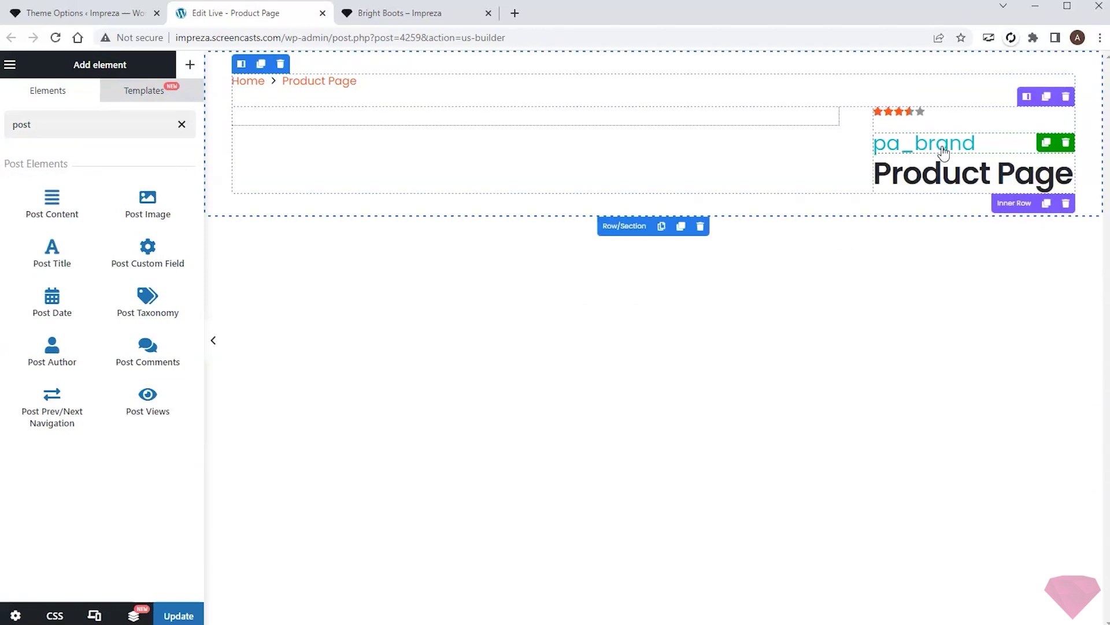
# Step: Add a Product data element showing the price ($100.99) under the title
pyautogui.click(58, 127)
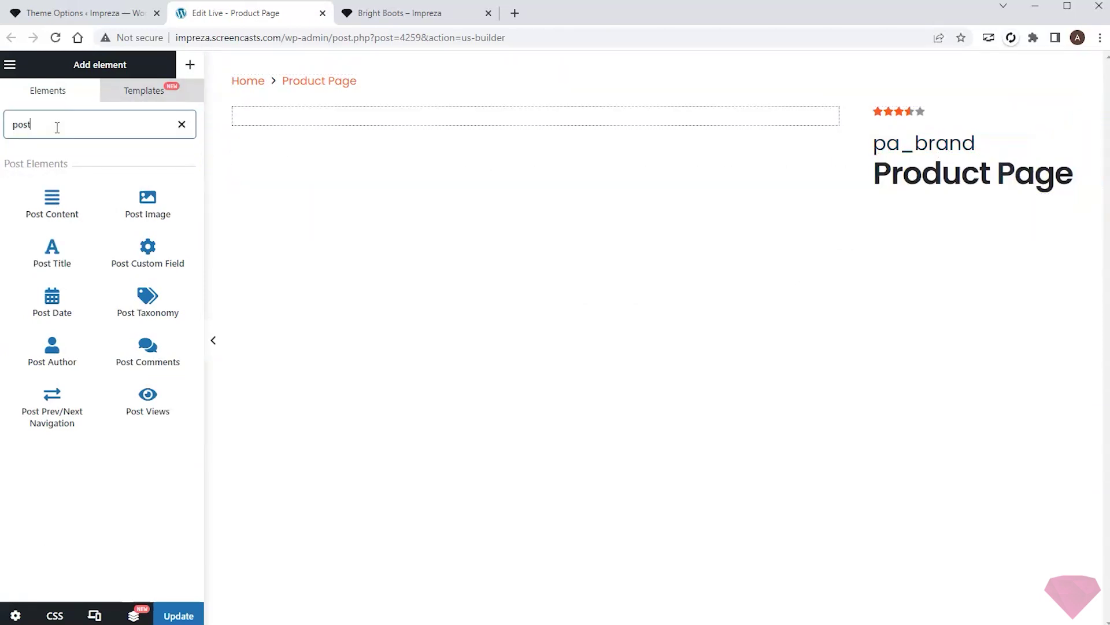
pyautogui.write('pro')
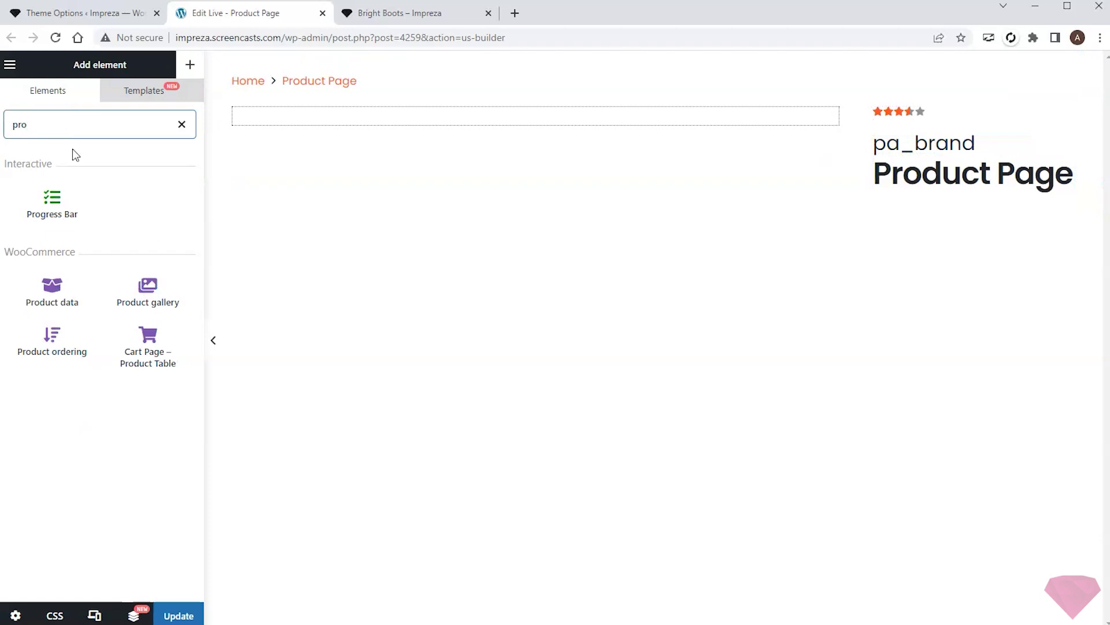
pyautogui.moveTo(52, 290); pyautogui.dragTo(962, 179)
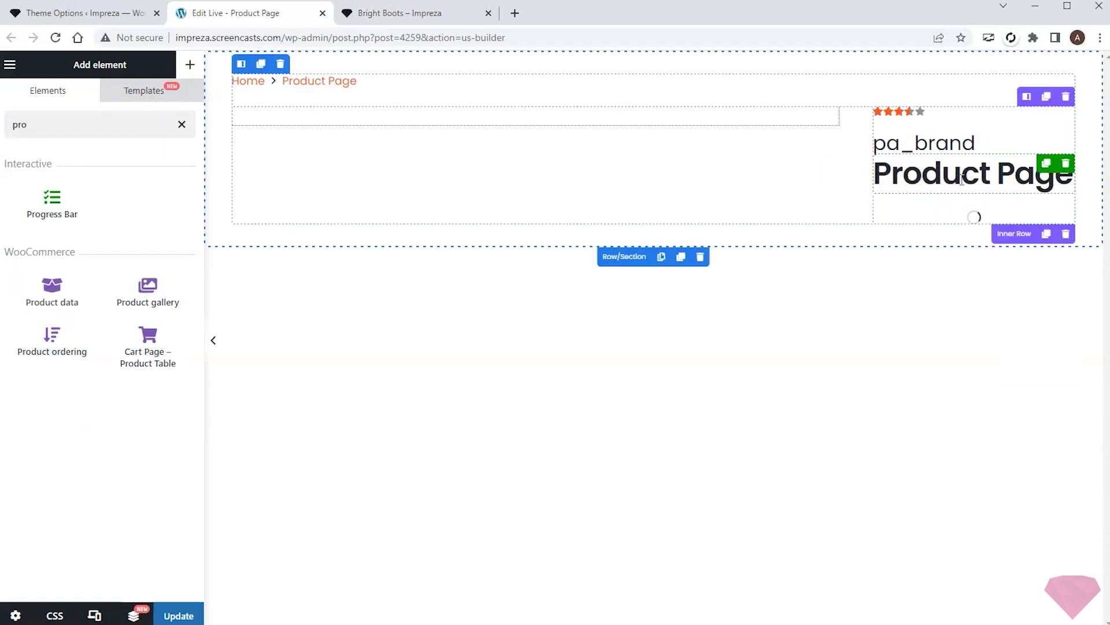
pyautogui.click(152, 91)
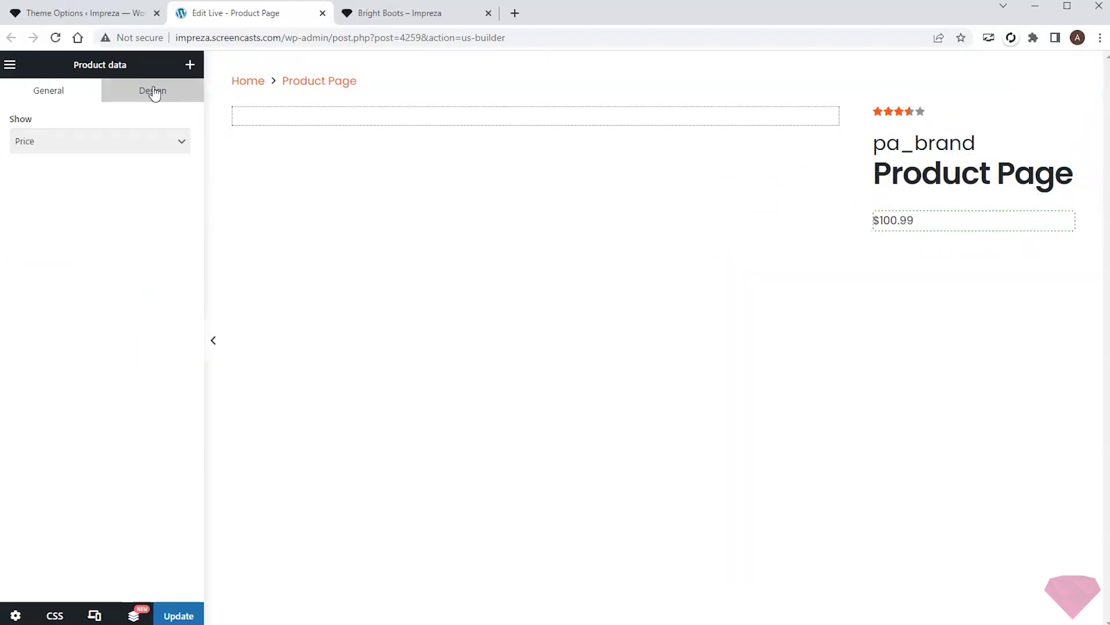
# Step: Set the price font size to 1.5rem and add a Separator below it
pyautogui.click(84, 159)
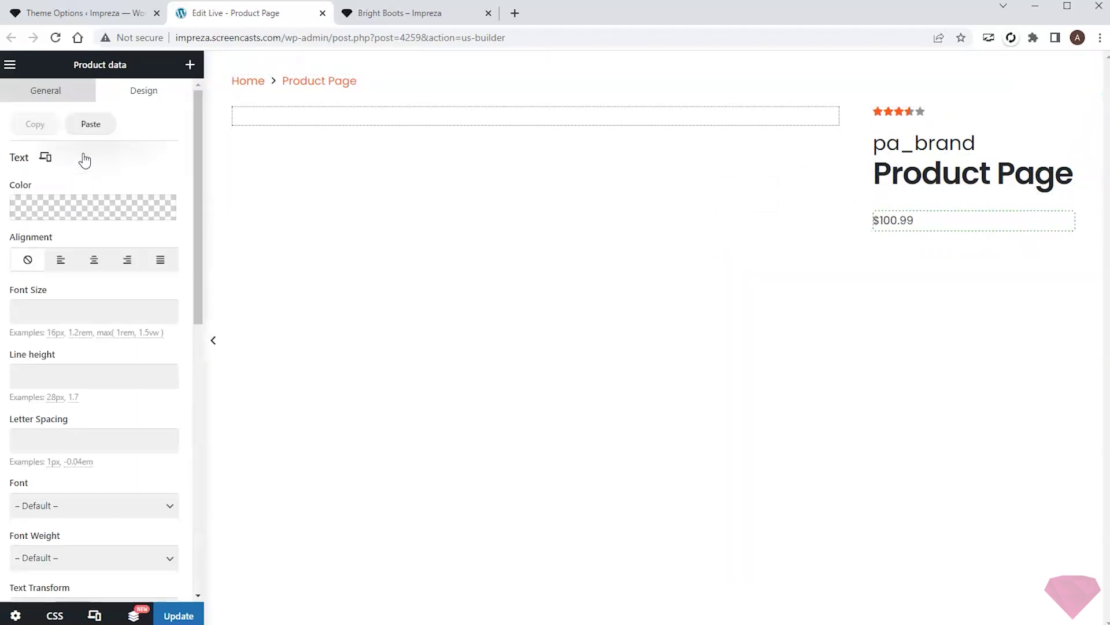
pyautogui.click(80, 333)
pyautogui.click(27, 313)
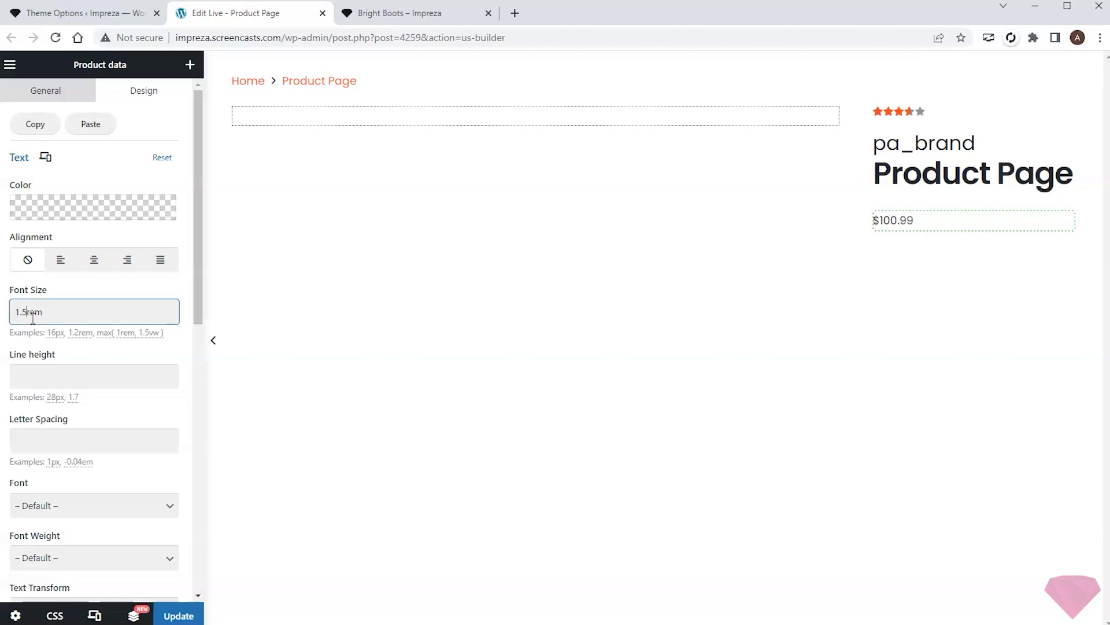
pyautogui.click(190, 65)
pyautogui.moveTo(139, 547); pyautogui.dragTo(937, 243)
# Step: Add the 'Add to cart' Button below the price and update the template
pyautogui.click(191, 65)
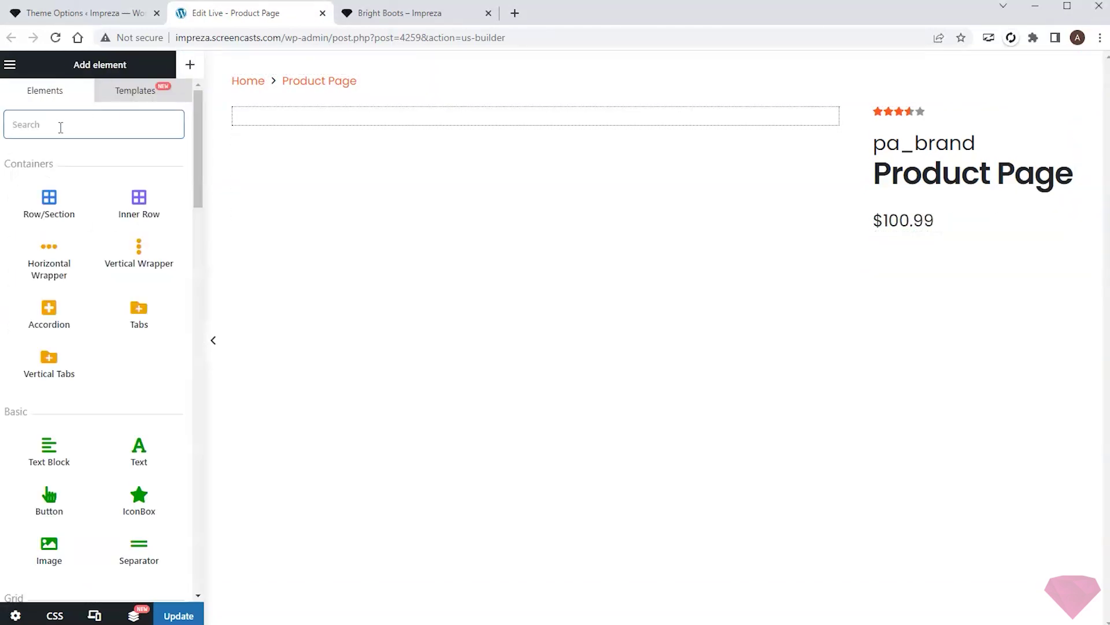
pyautogui.write('add')
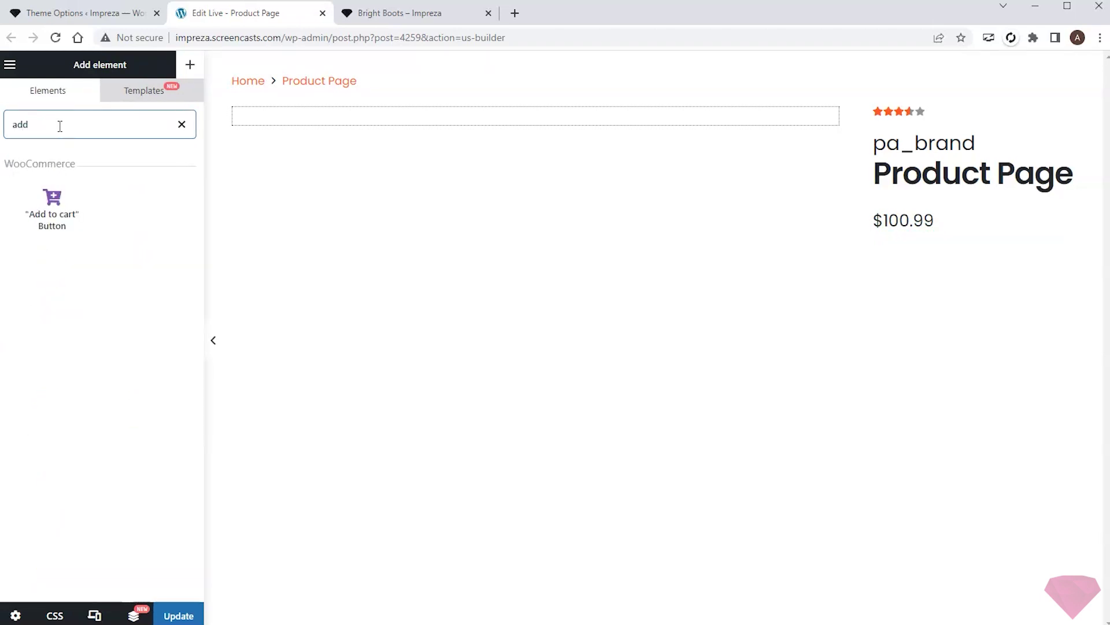
pyautogui.moveTo(52, 202); pyautogui.dragTo(932, 240)
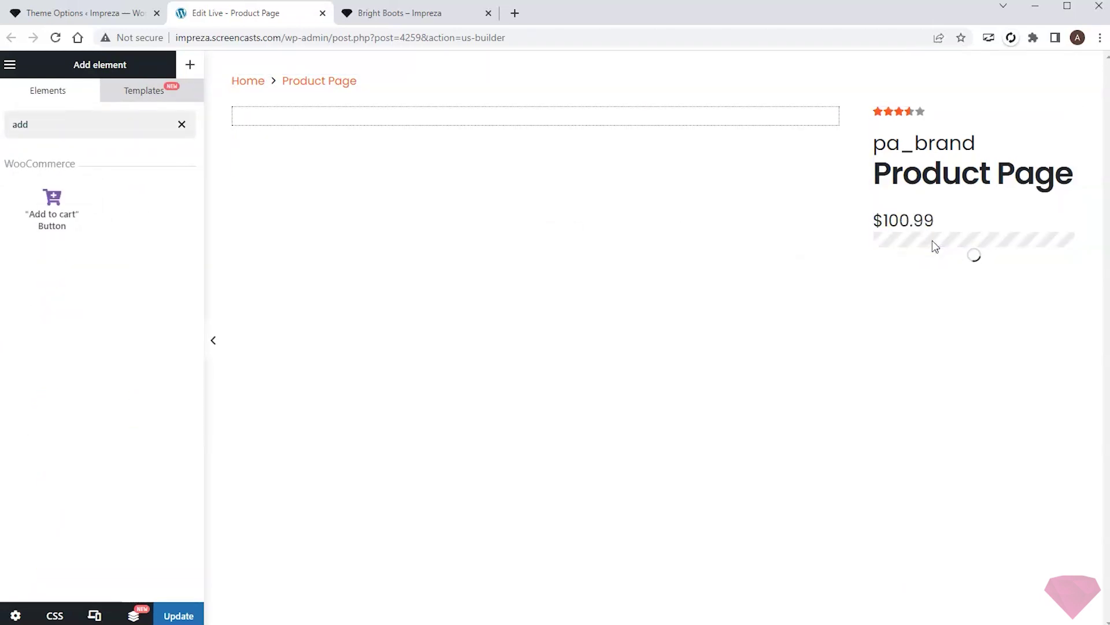
pyautogui.click(178, 616)
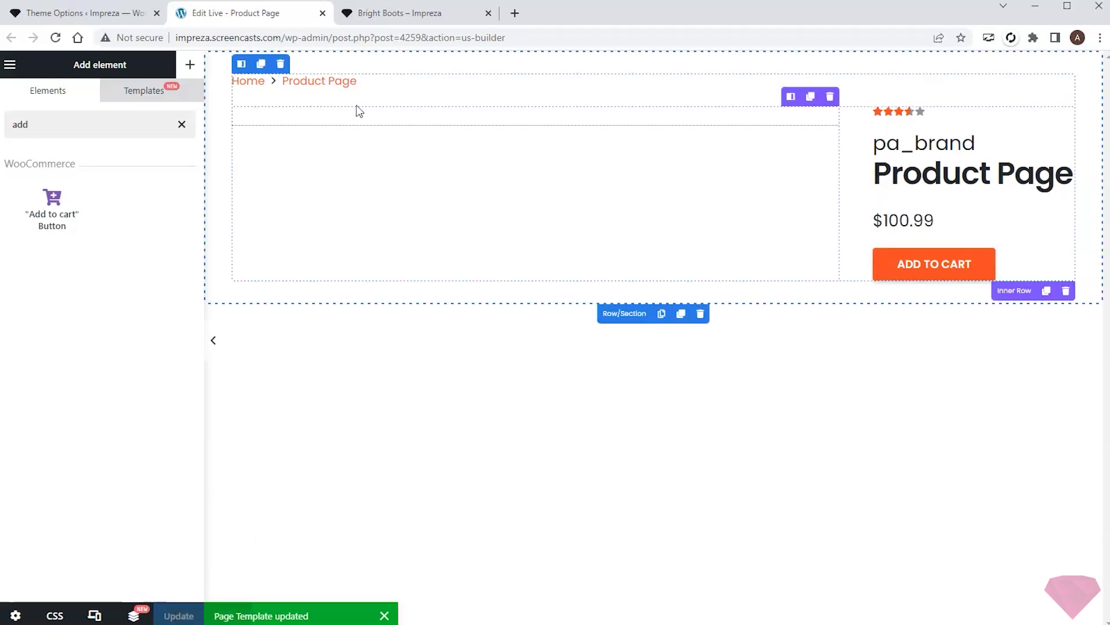
pyautogui.click(399, 13)
# Step: Reload the Bright Boots page and scroll to check brand, title, price and Add to Cart
pyautogui.press('F5')
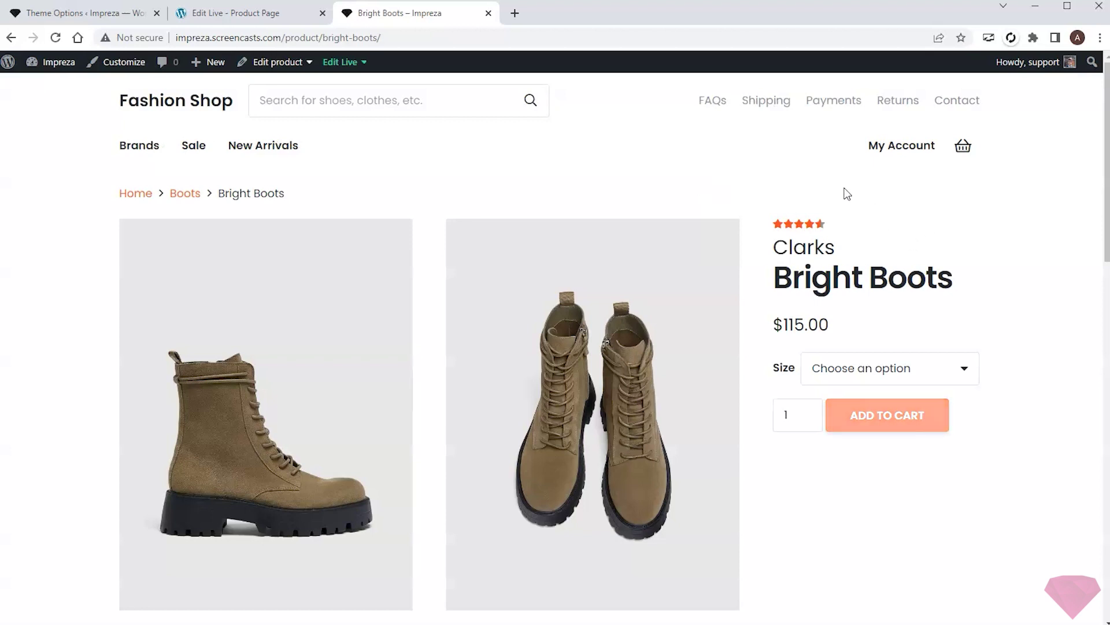
pyautogui.scroll(-7, 995, 199)
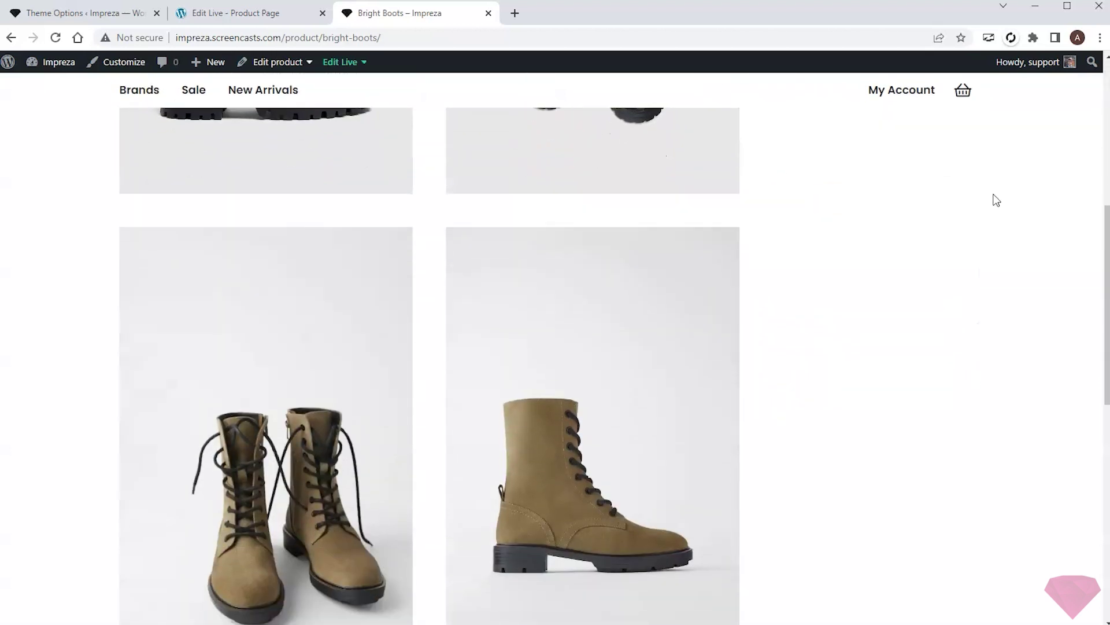
pyautogui.scroll(4, 997, 224)
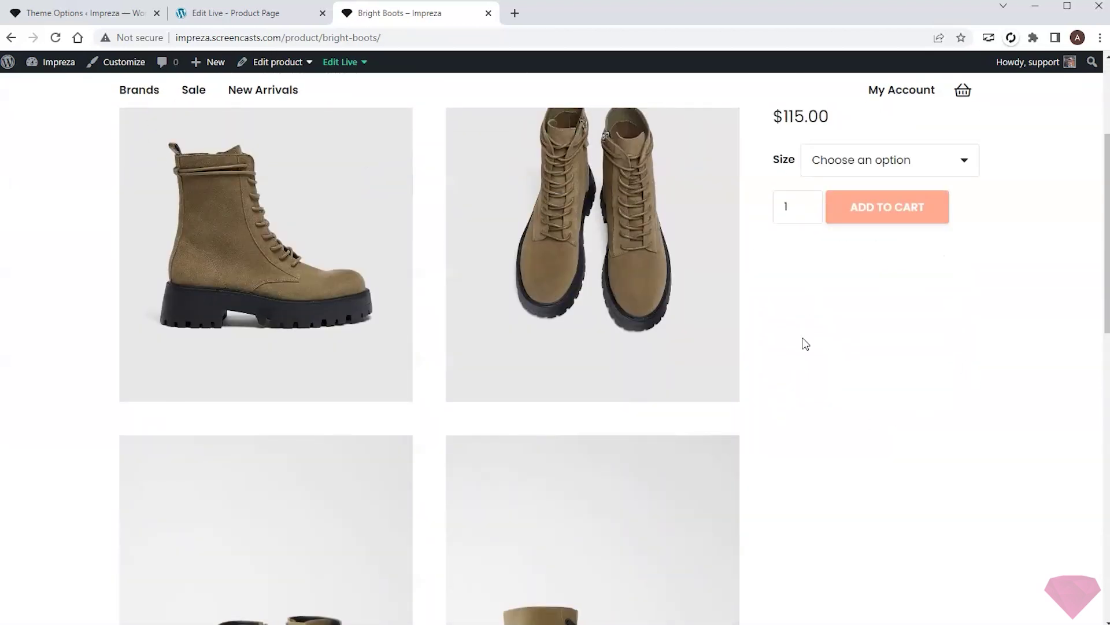
pyautogui.scroll(4, 885, 341)
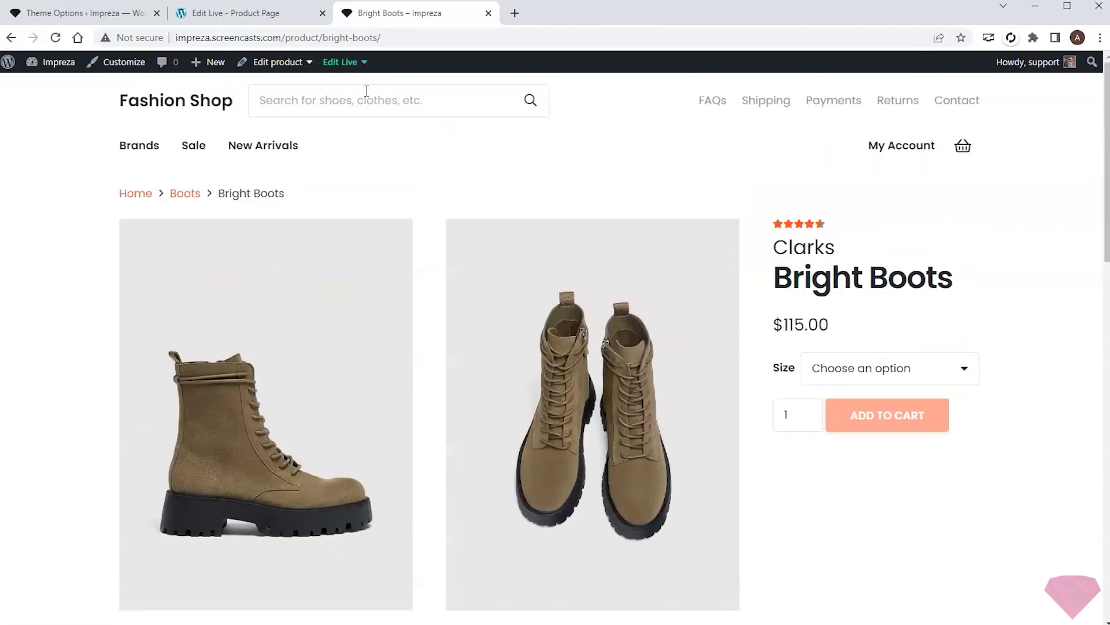
pyautogui.click(241, 14)
# Step: Add a spacer to the left row and a Vertical Wrapper below Add to Cart with 1.5rem padding
pyautogui.moveTo(139, 548); pyautogui.dragTo(298, 124)
pyautogui.moveTo(138, 248)
pyautogui.mouseDown()
pyautogui.moveTo(927, 288)
pyautogui.moveTo(932, 301)
pyautogui.mouseUp()
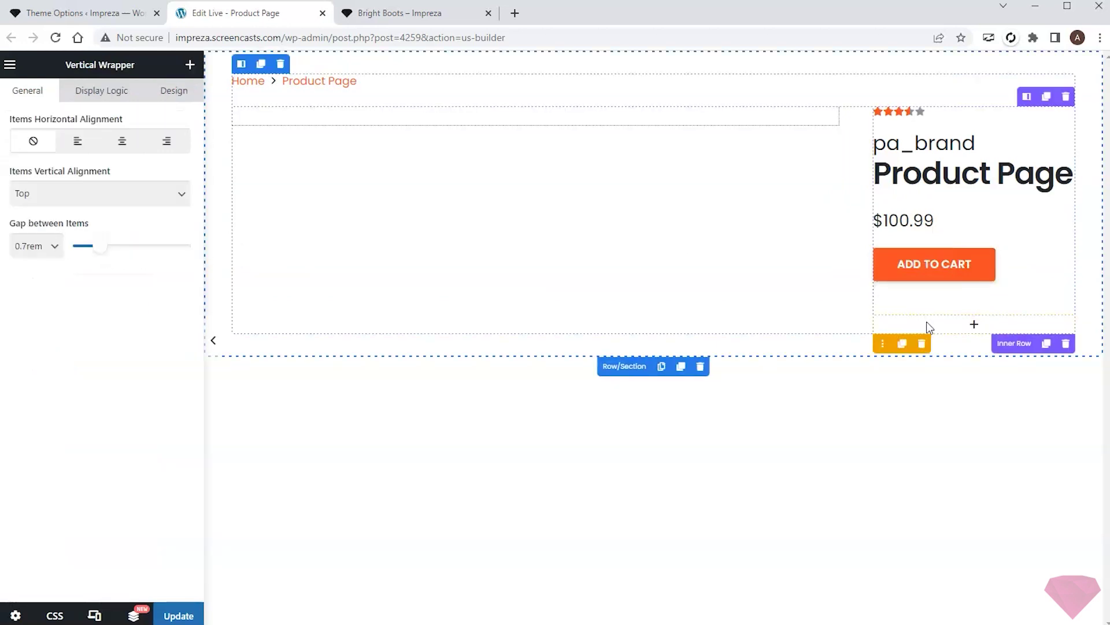
pyautogui.click(168, 93)
pyautogui.click(58, 257)
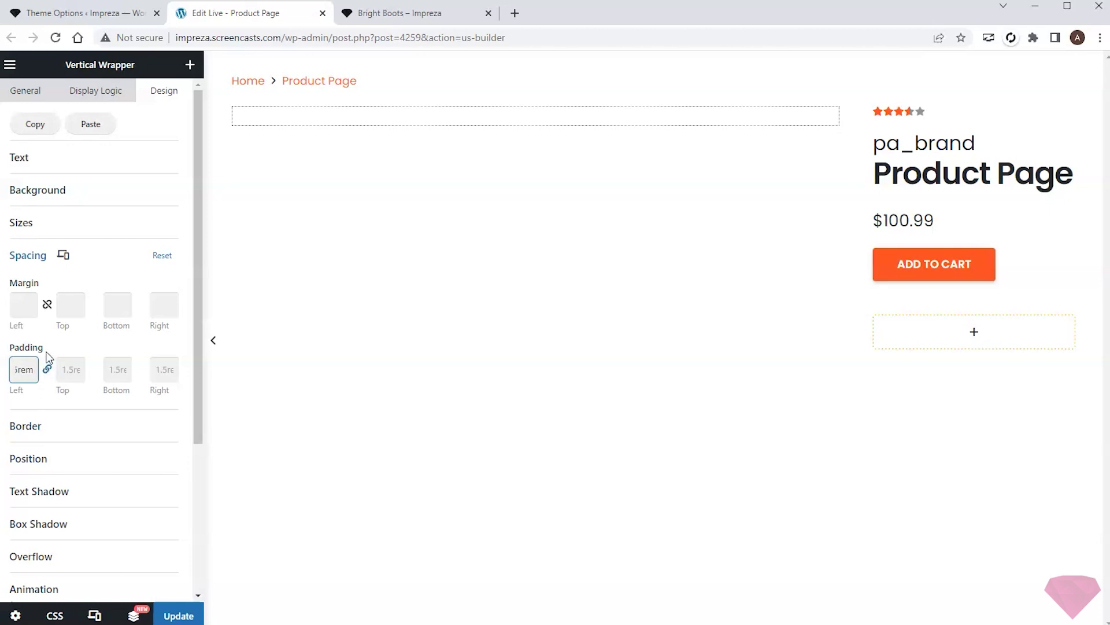
# Step: Give the wrapper a Solid border style with a 4px border radius
pyautogui.click(64, 429)
pyautogui.click(89, 401)
pyautogui.click(63, 437)
pyautogui.click(54, 358)
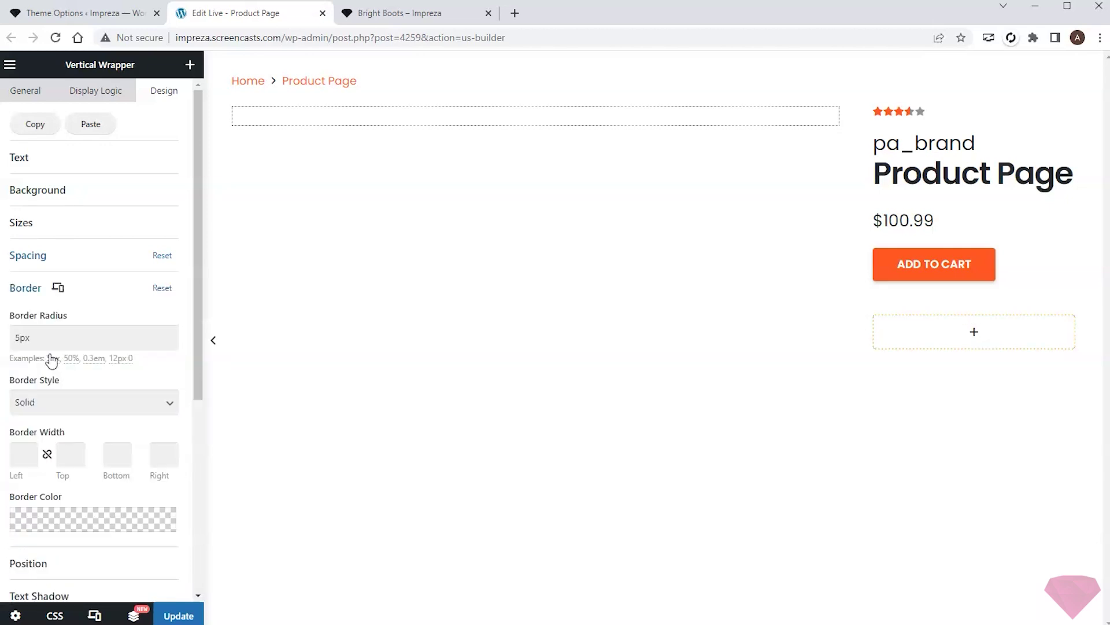
pyautogui.click(24, 338)
# Step: Set the border width to 1px on all sides in the _content_border colour
pyautogui.click(25, 461)
pyautogui.write('1px')
pyautogui.click(47, 454)
pyautogui.scroll(-2, 156, 493)
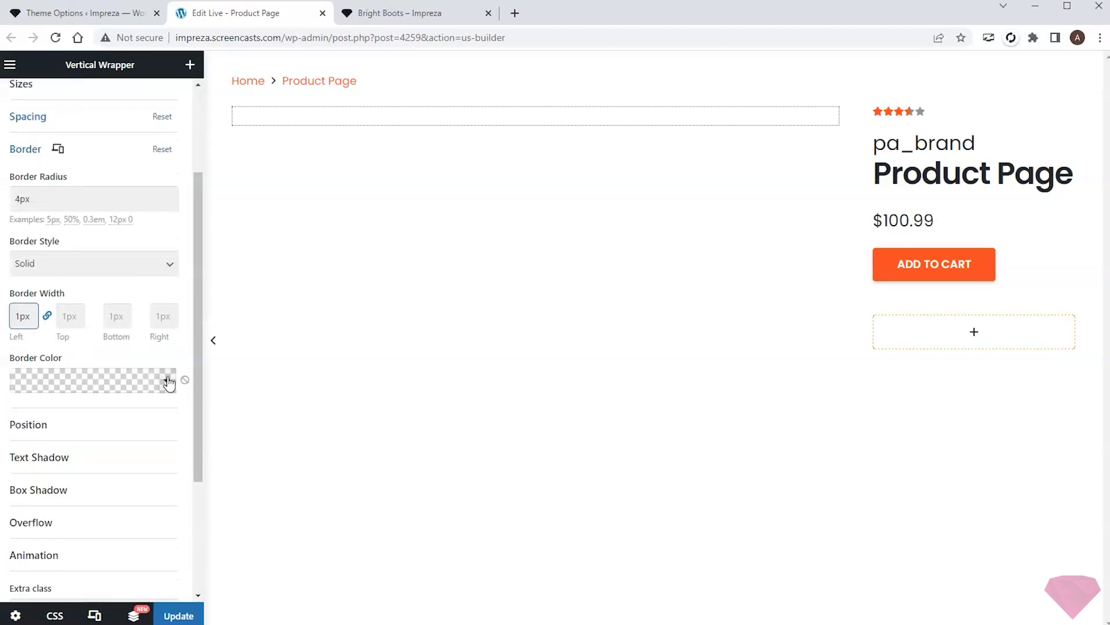
pyautogui.click(166, 380)
pyautogui.scroll(-1, 129, 462)
pyautogui.scroll(-3, 129, 461)
pyautogui.click(64, 543)
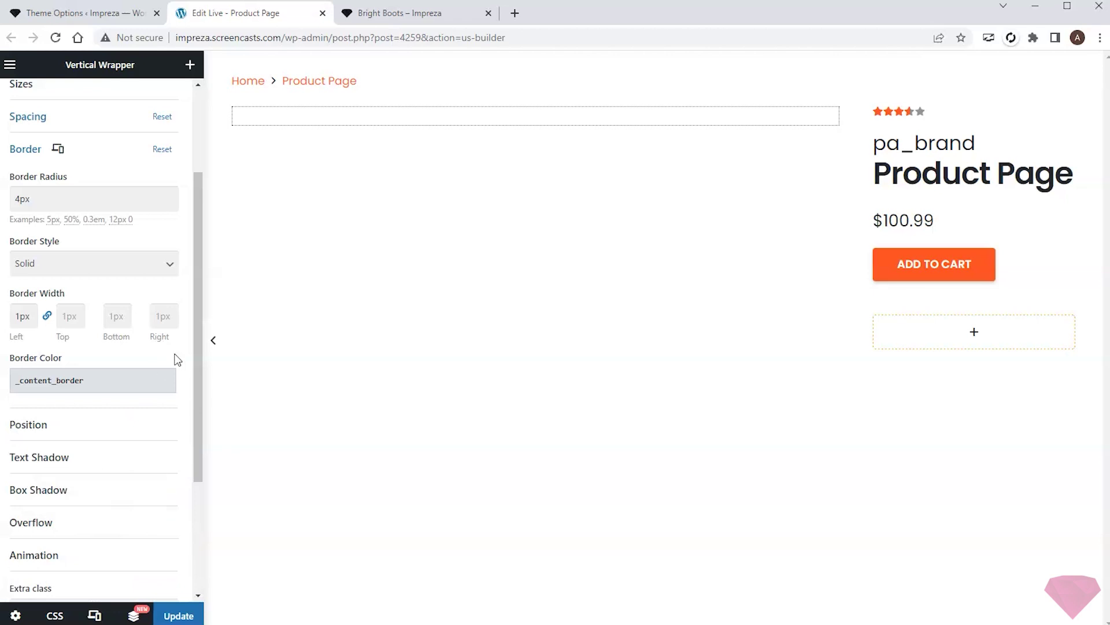
pyautogui.click(190, 65)
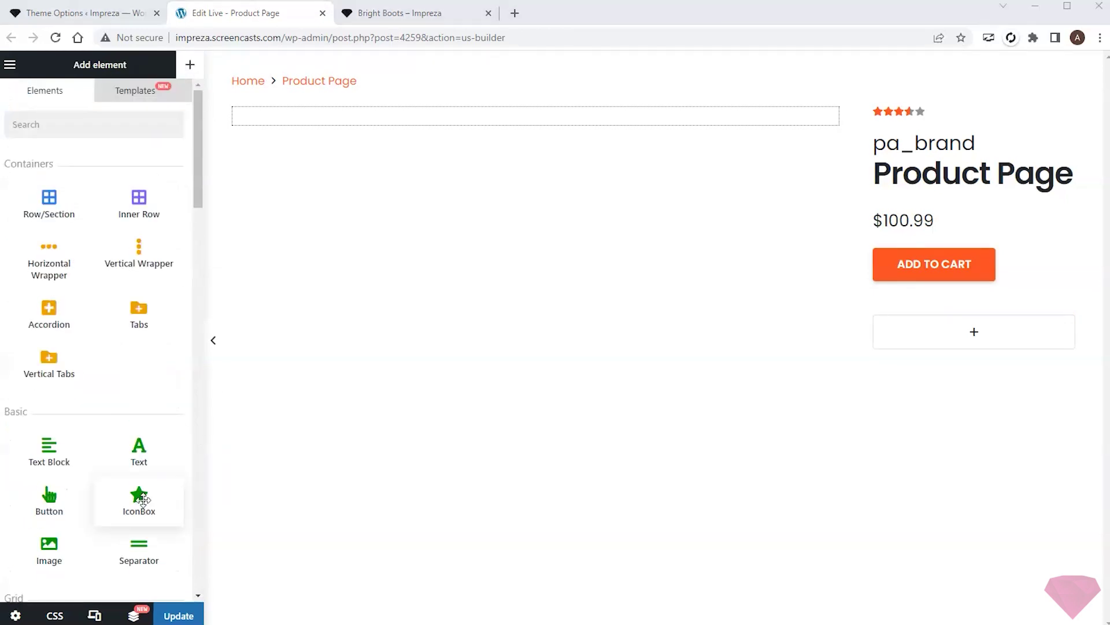
# Step: Add an IconBox inside the bordered box reading 'Free Delivery' with 'Learn more' linked to #
pyautogui.moveTo(138, 496); pyautogui.dragTo(975, 333)
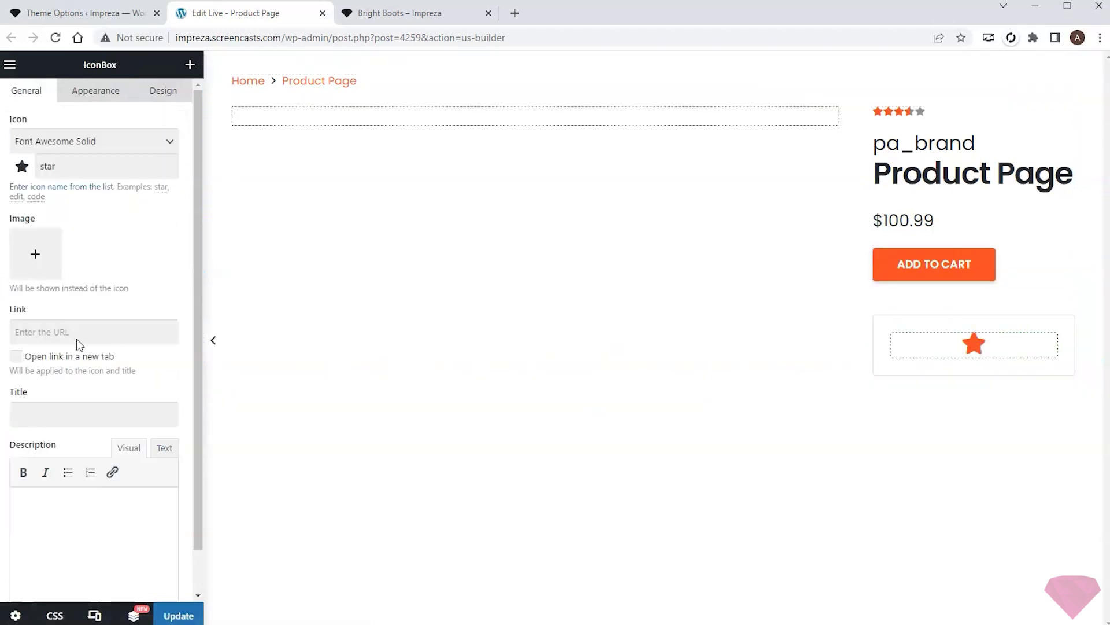
pyautogui.scroll(-1, 76, 347)
pyautogui.click(47, 472)
pyautogui.write('Free Delivery Learn more')
pyautogui.tripleClick(69, 488)
pyautogui.click(112, 427)
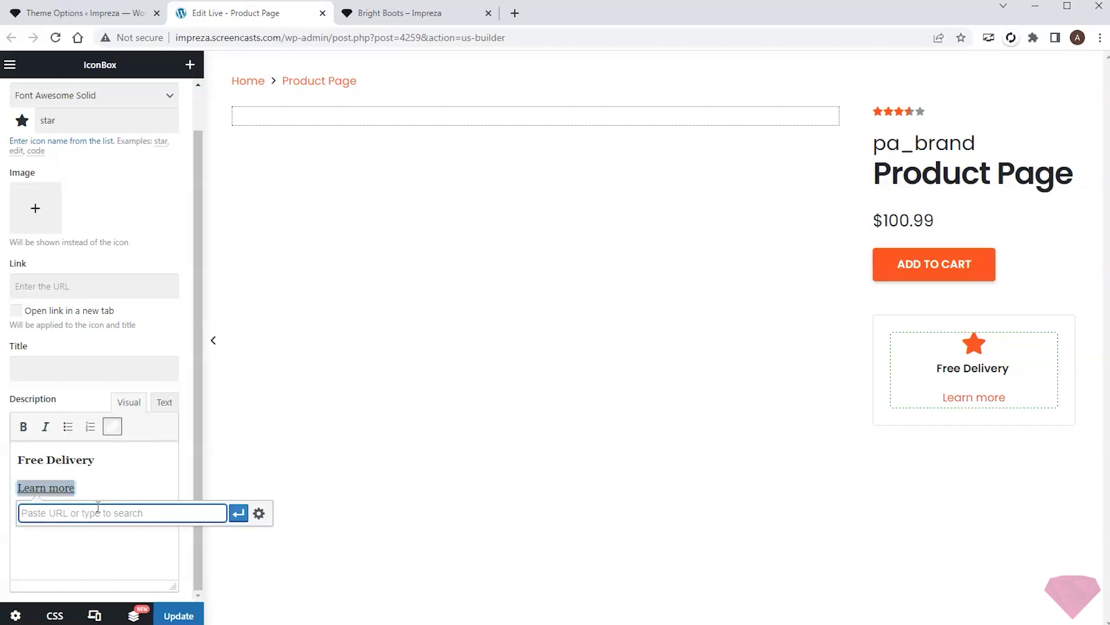
pyautogui.write('#')
pyautogui.click(238, 513)
pyautogui.click(129, 459)
pyautogui.press('Delete')
pyautogui.hotkey('shift', 'Return')
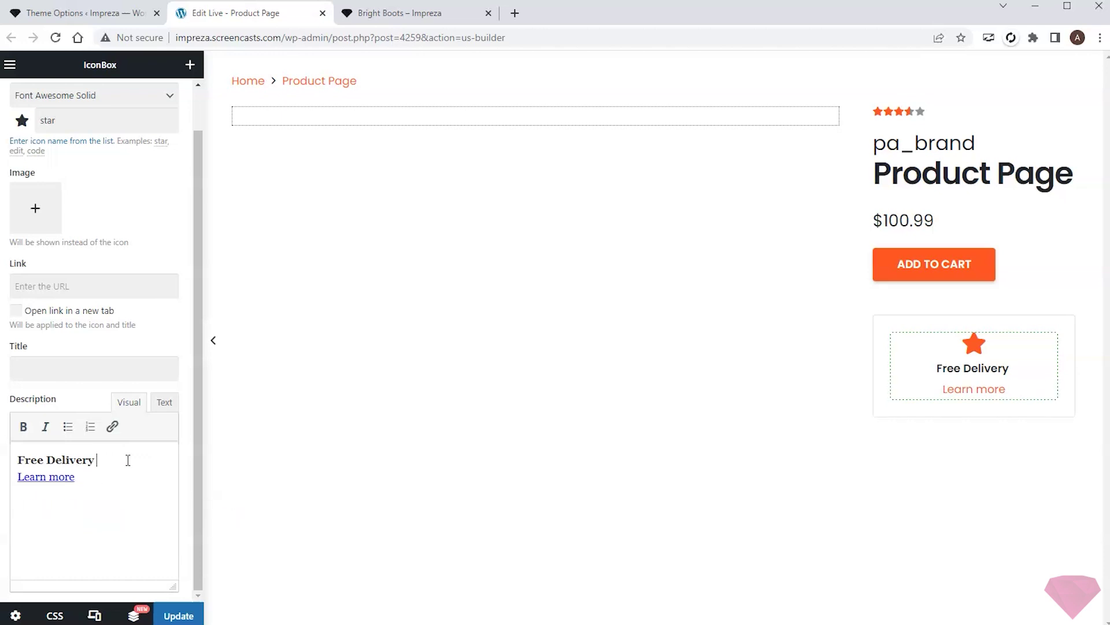
# Step: Set the icon to truck from Font Awesome Light, positioned left with left alignment
pyautogui.scroll(1, 128, 457)
pyautogui.doubleClick(79, 165)
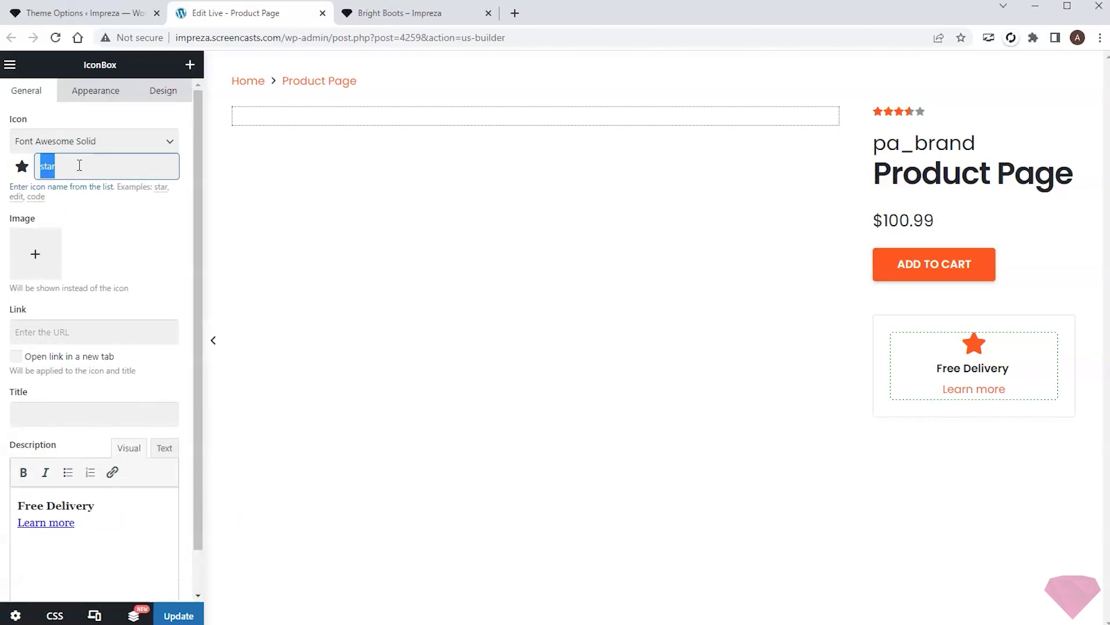
pyautogui.write('truck')
pyautogui.click(88, 141)
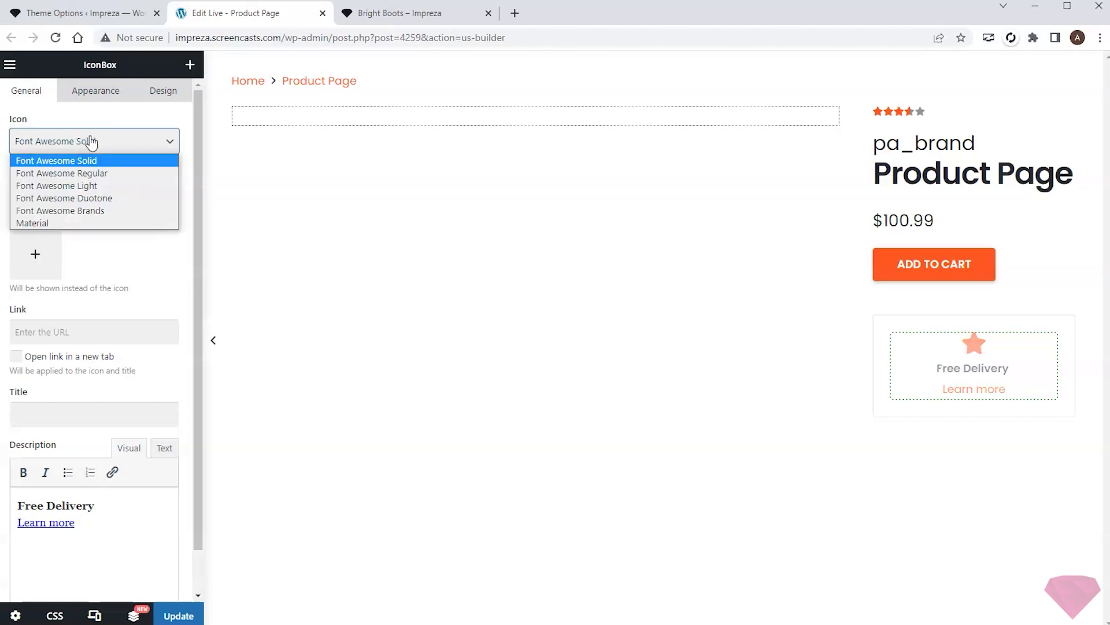
pyautogui.click(86, 182)
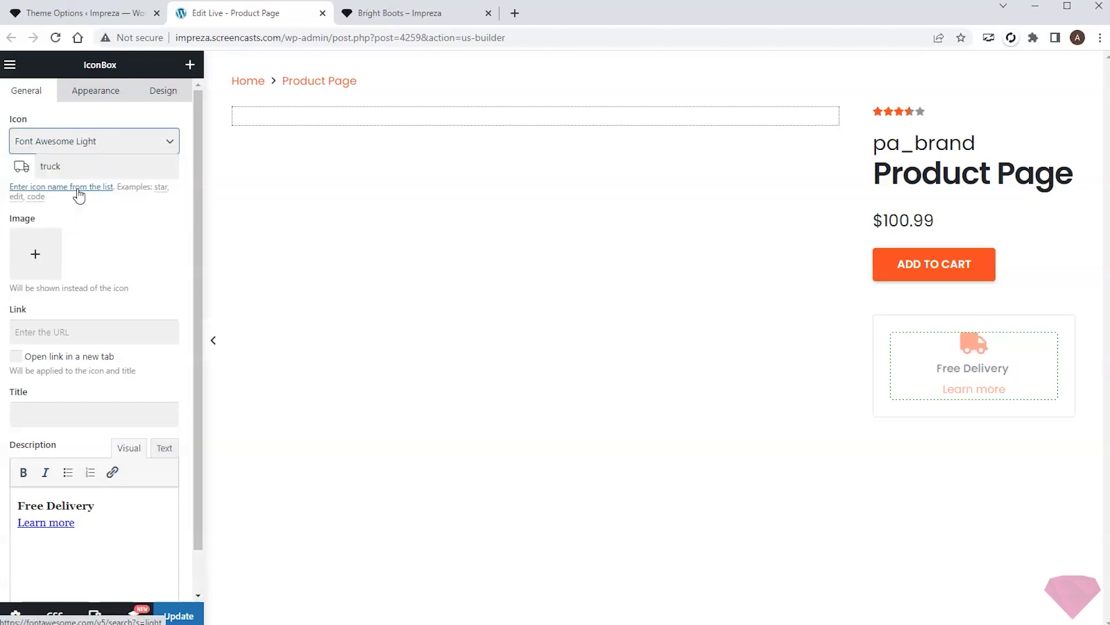
pyautogui.click(90, 91)
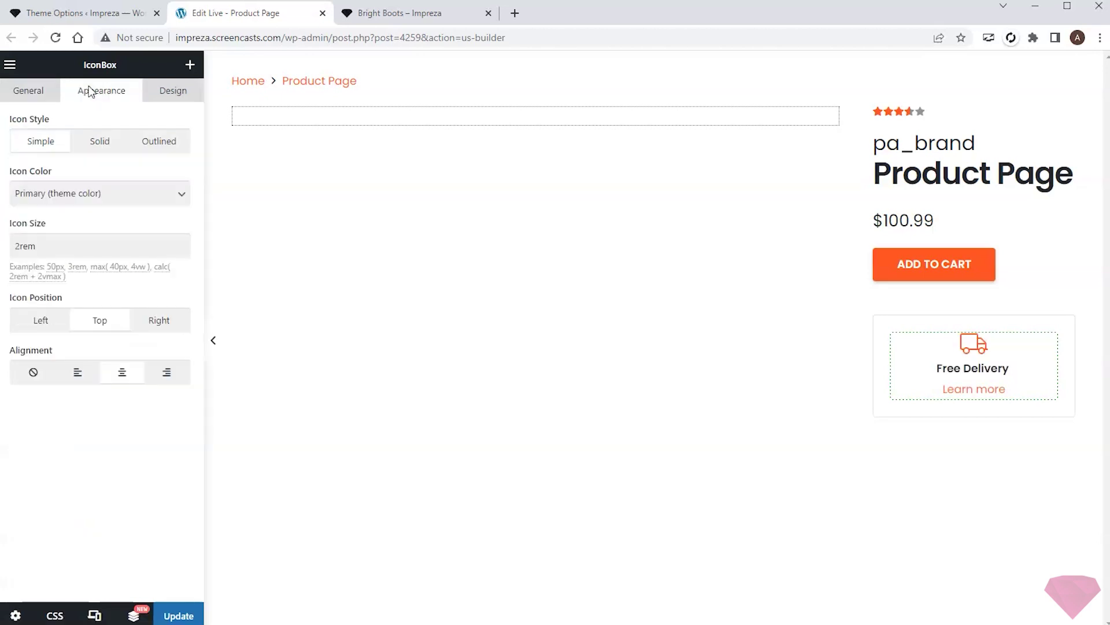
pyautogui.click(56, 323)
pyautogui.click(78, 377)
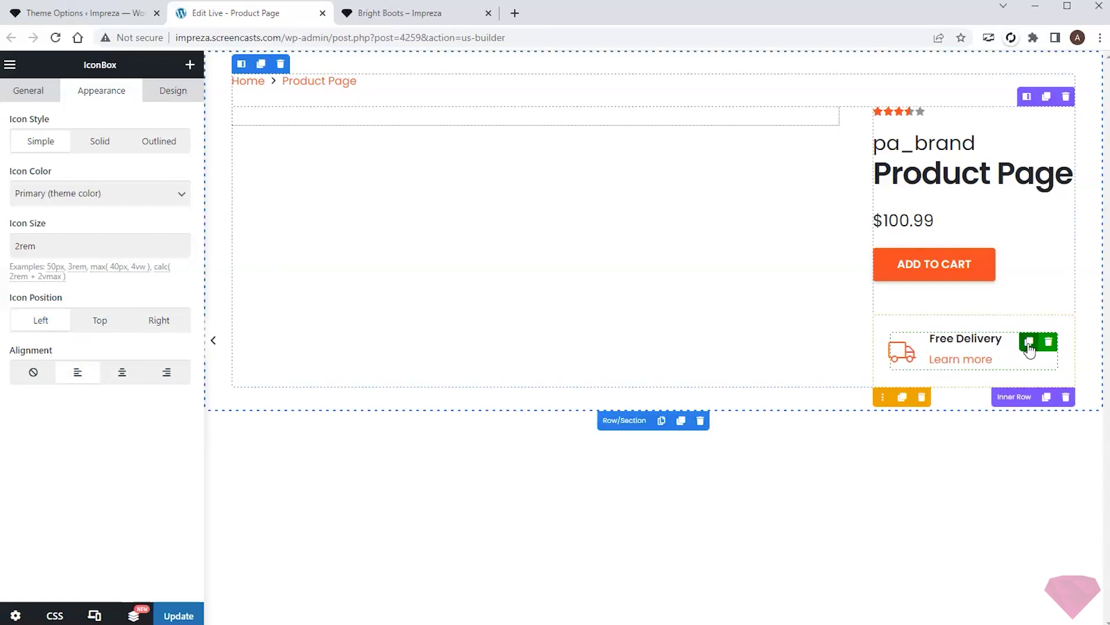
# Step: Duplicate the IconBox as 'Free Returns' with the hand-holding-box icon
pyautogui.click(1030, 342)
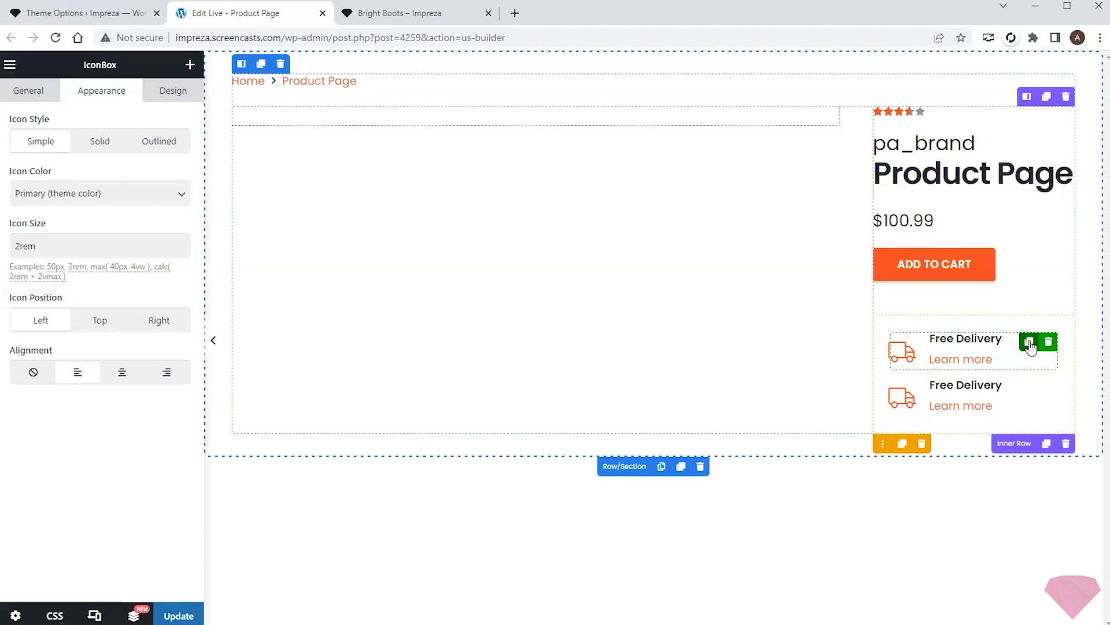
pyautogui.click(977, 399)
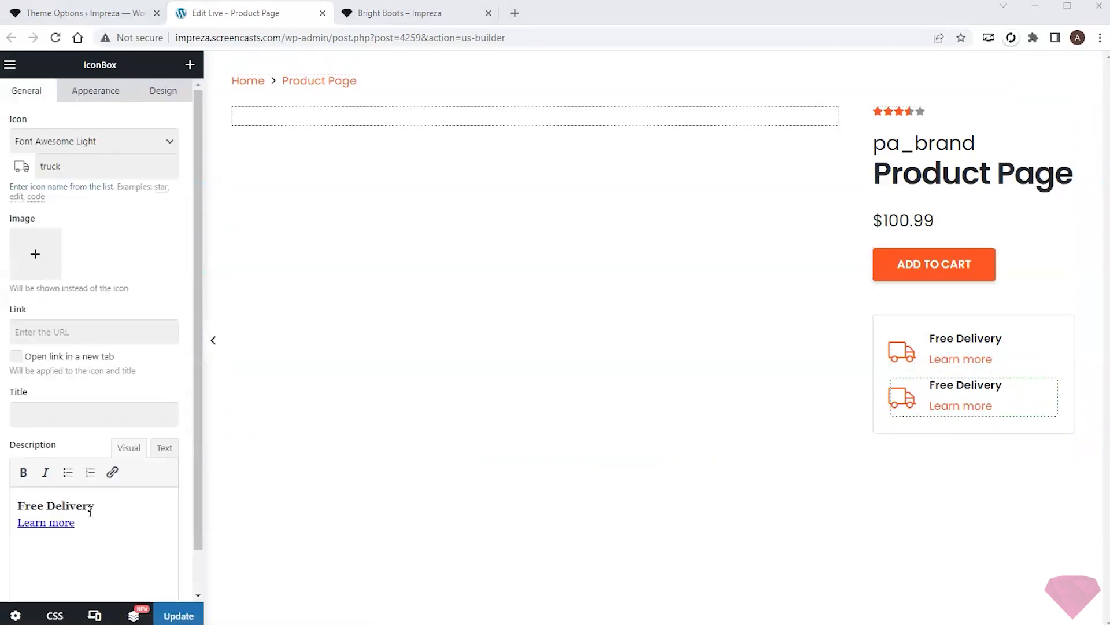
pyautogui.moveTo(94, 505); pyautogui.dragTo(75, 506)
pyautogui.write('Returns')
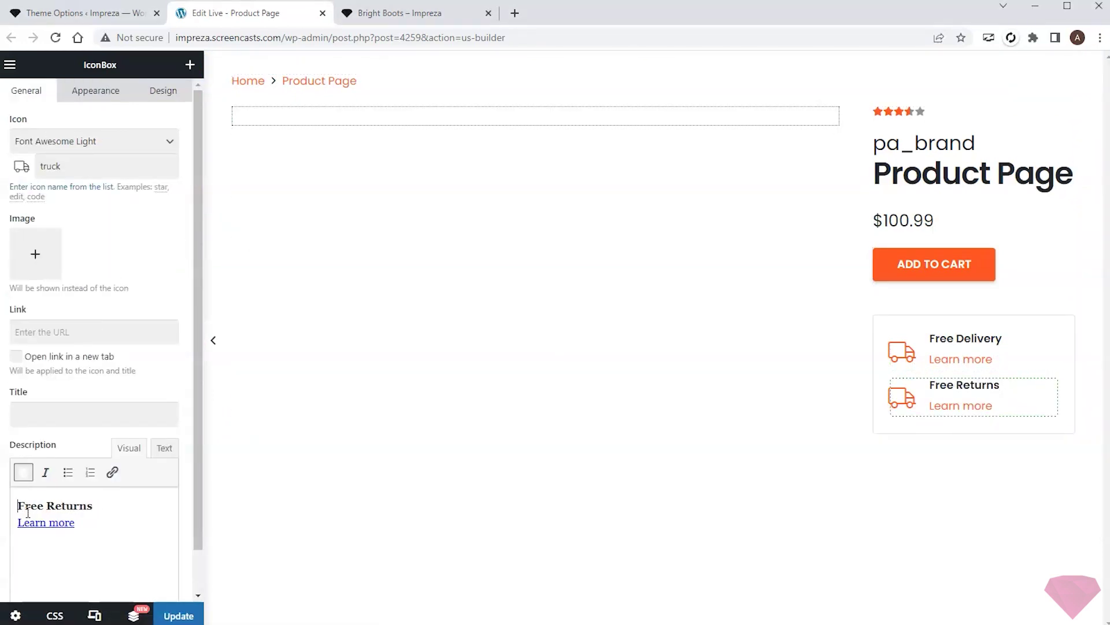
pyautogui.doubleClick(104, 166)
pyautogui.write('hand-holding-box')
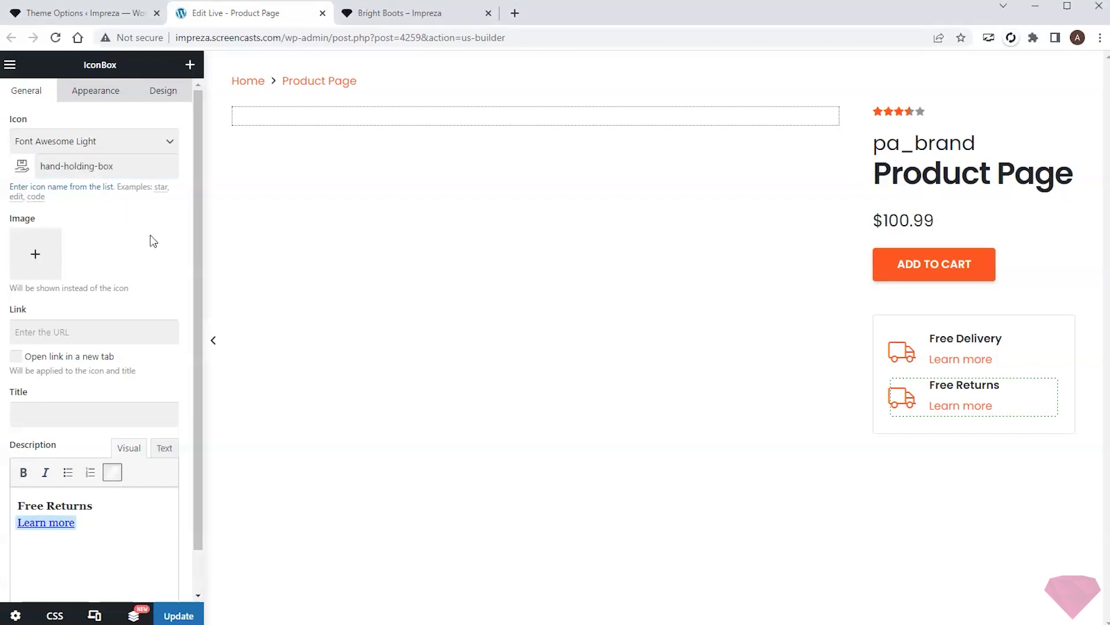
# Step: Enable 'Fix this column at the top' on the product info Inner Column, then view the live page
pyautogui.click(883, 327)
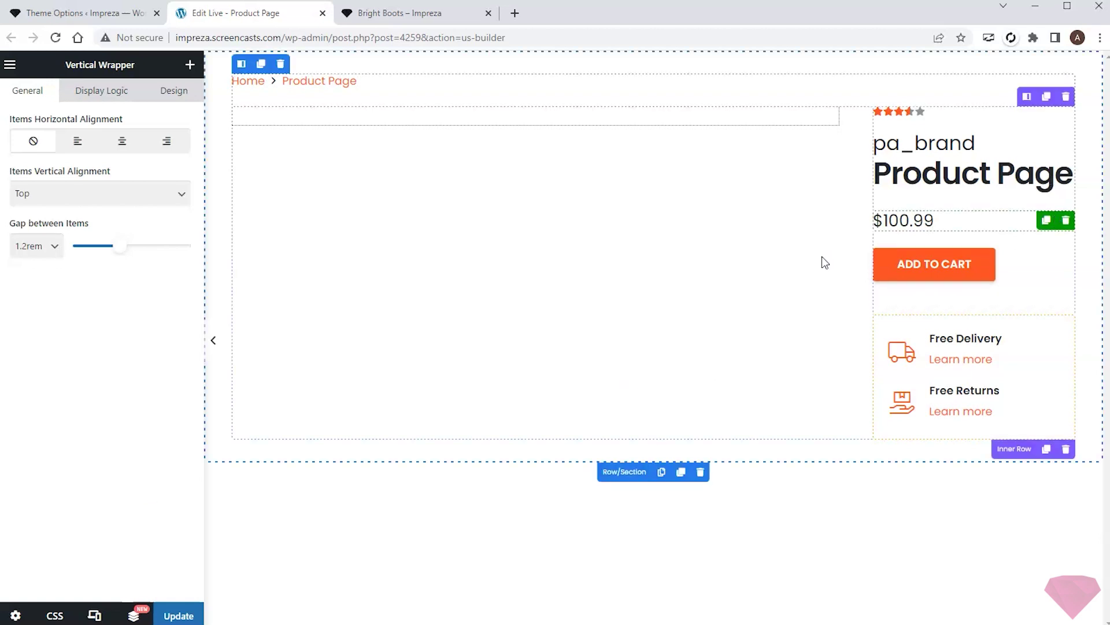
pyautogui.click(1027, 97)
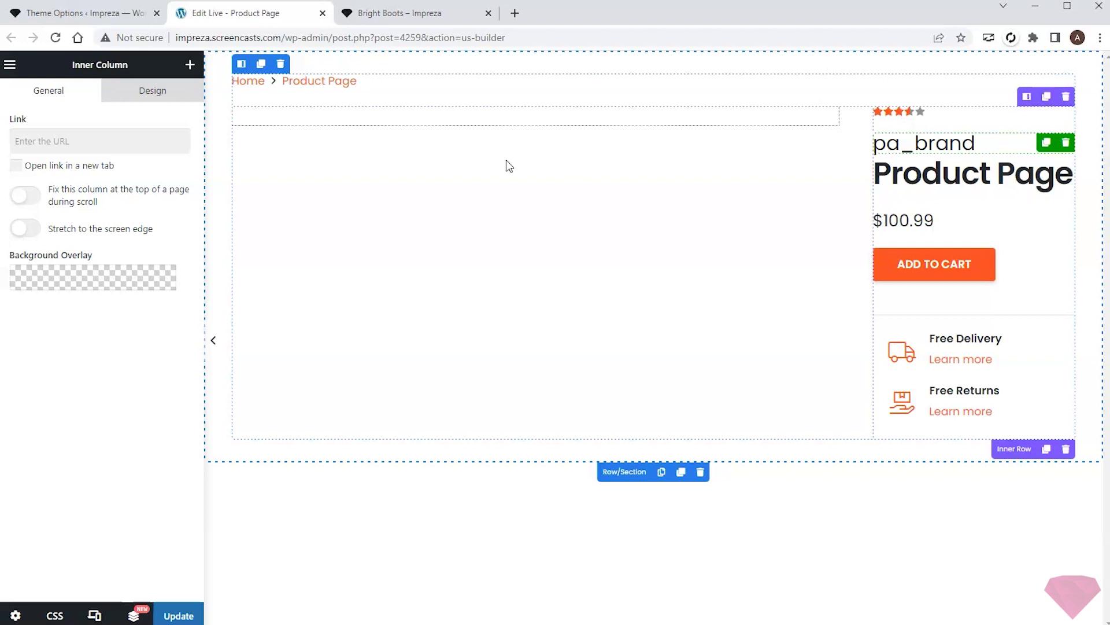
pyautogui.click(25, 196)
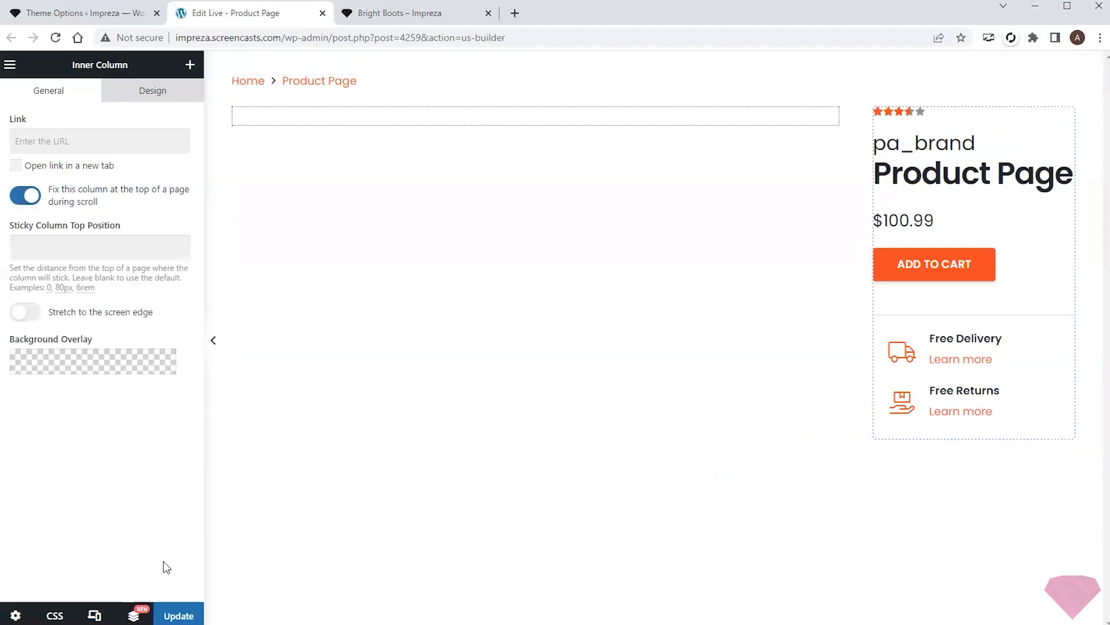
pyautogui.click(399, 13)
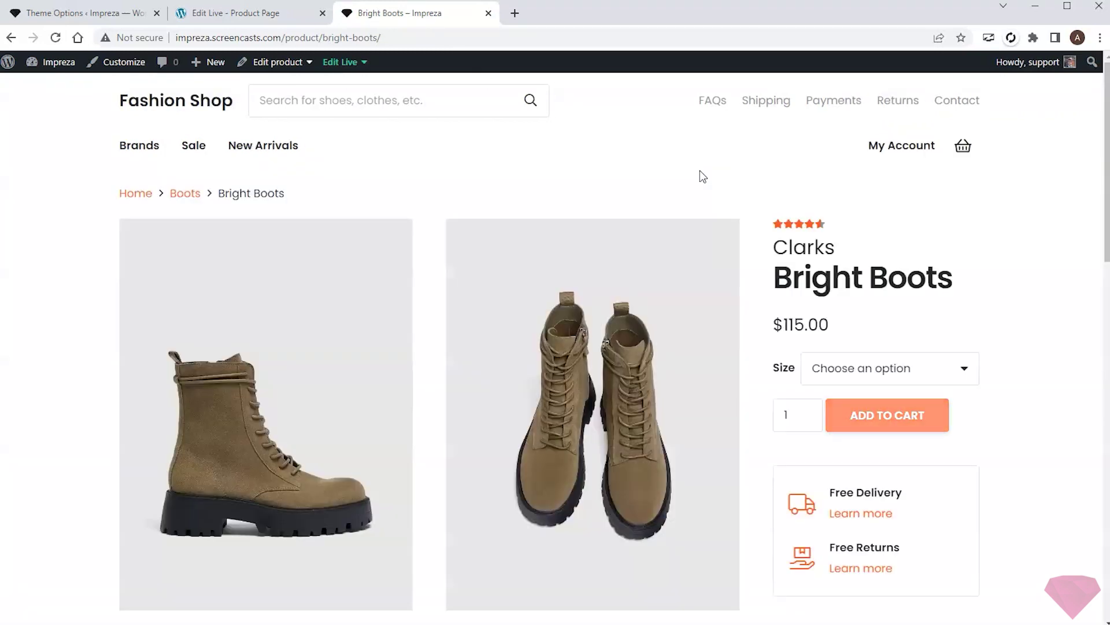
# Step: Scroll the Bright Boots page to test the sticky column, then return to the Product Page builder
pyautogui.scroll(-2, 671, 305)
pyautogui.scroll(-4, 674, 305)
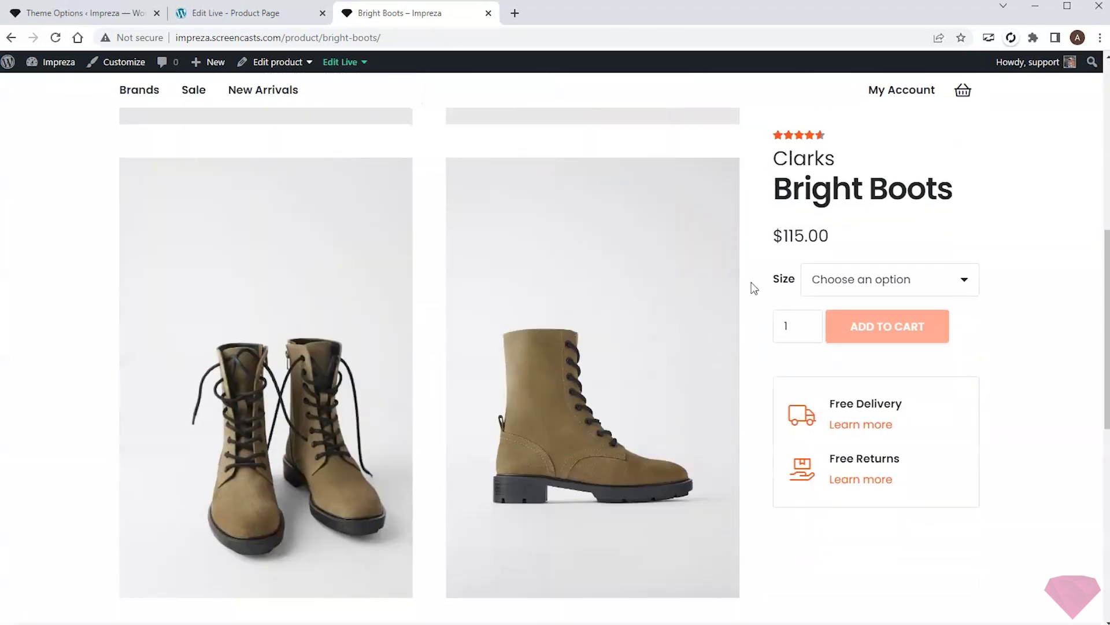
pyautogui.scroll(-6, 641, 339)
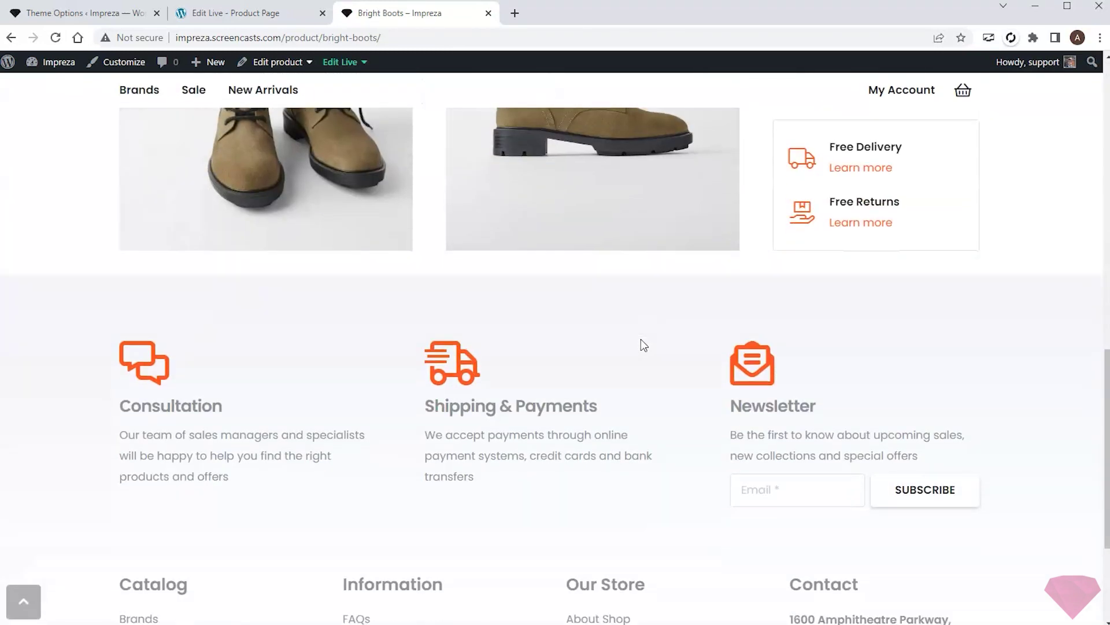
pyautogui.scroll(8, 641, 339)
pyautogui.scroll(7, 641, 340)
pyautogui.scroll(-7, 641, 340)
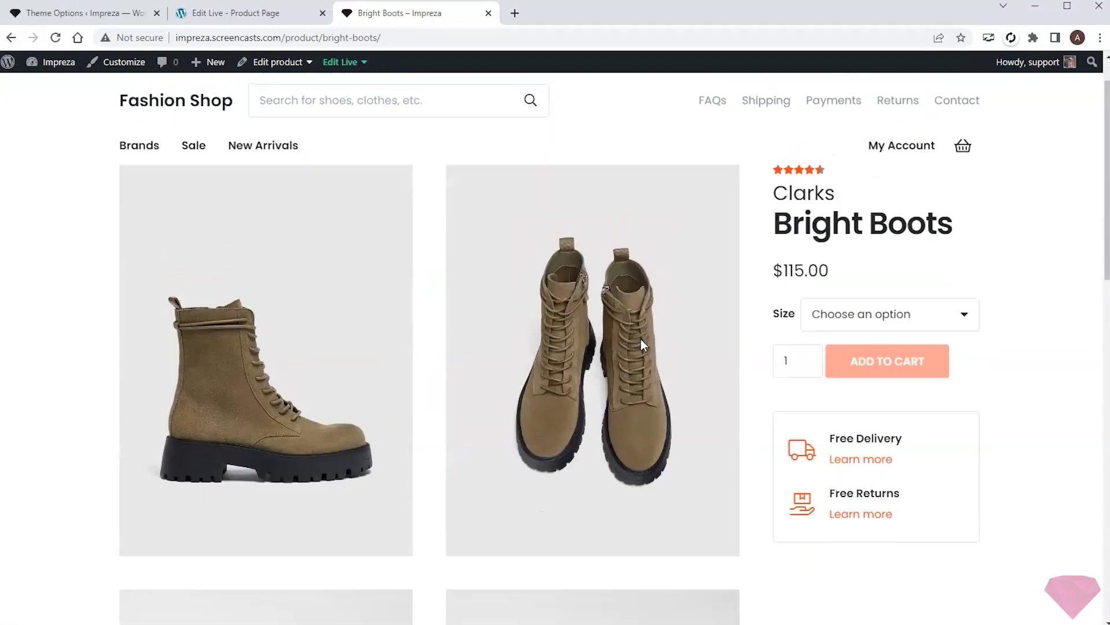
pyautogui.scroll(-5, 642, 344)
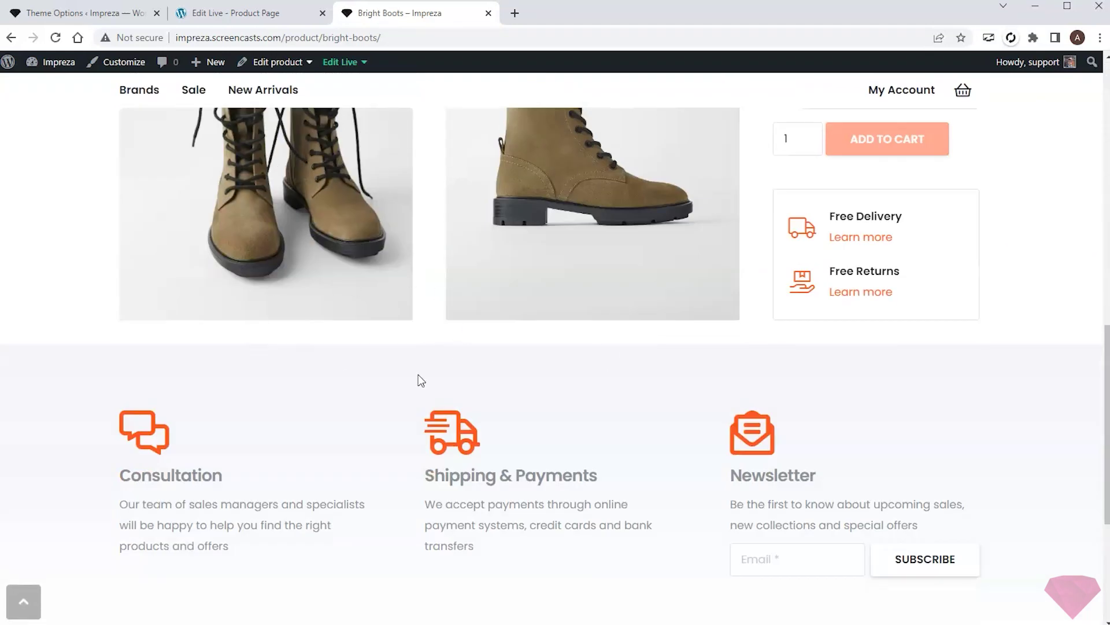
pyautogui.scroll(10, 460, 351)
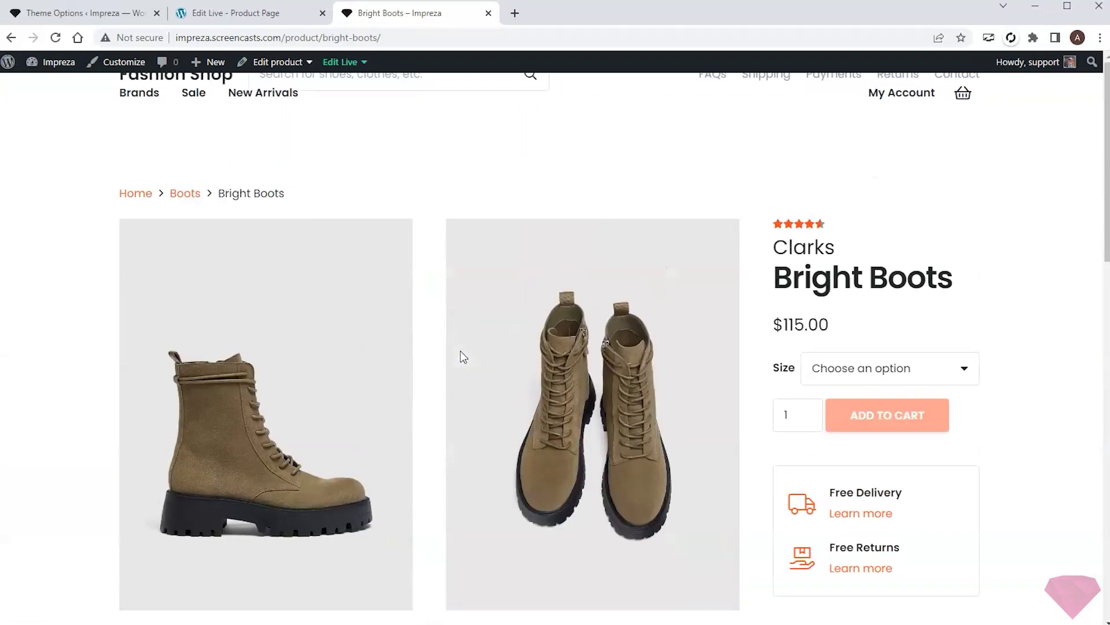
pyautogui.click(249, 26)
# Step: Place a Tabs element in the left column using the Simple 2 style
pyautogui.click(190, 65)
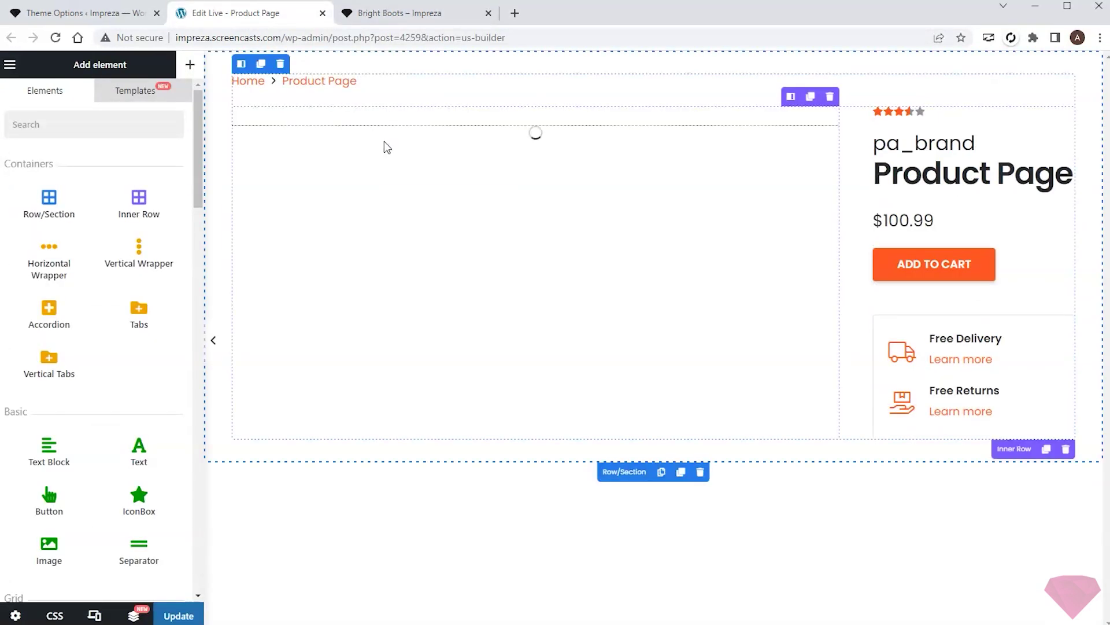
pyautogui.moveTo(138, 309); pyautogui.dragTo(403, 191)
pyautogui.click(460, 184)
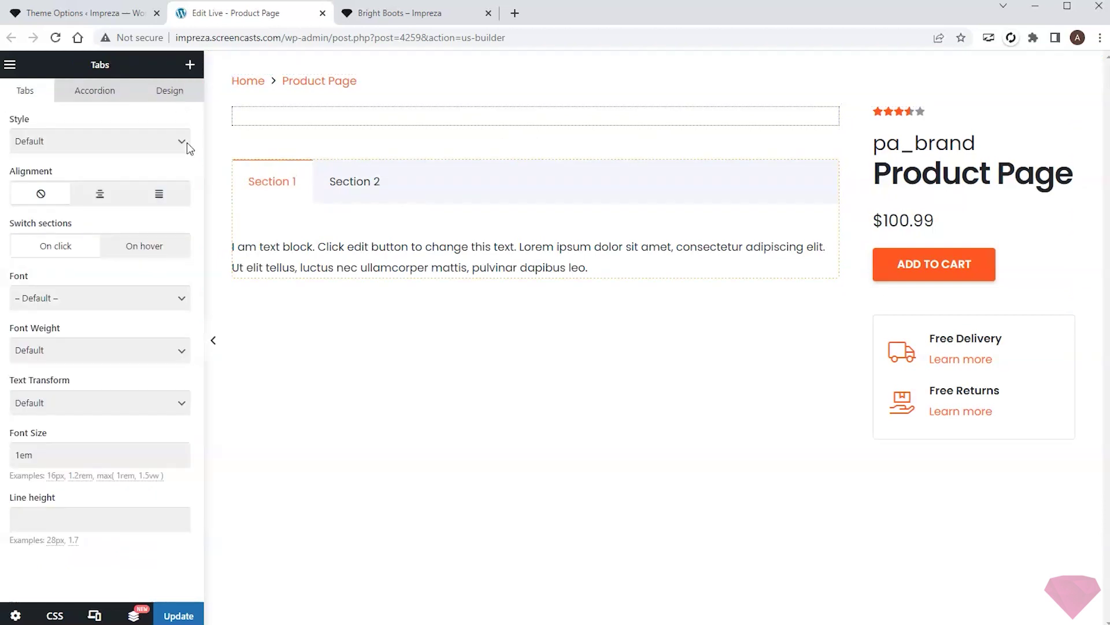
pyautogui.click(156, 146)
pyautogui.click(89, 181)
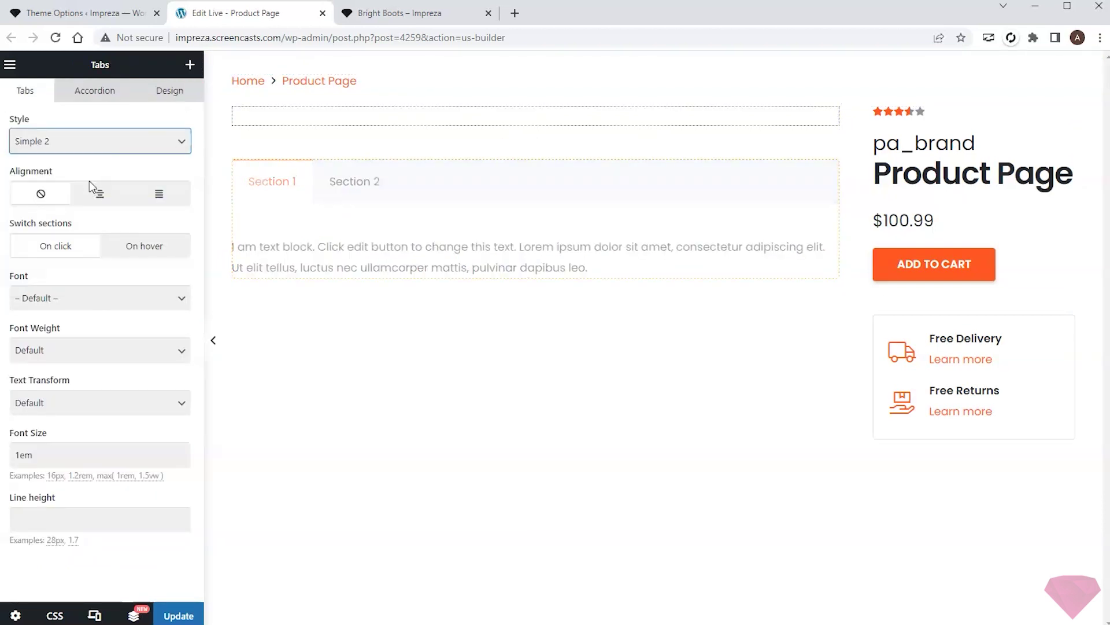
# Step: Rename the tabs 'About Product' and 'Reviews' and delete the placeholder text in About Product
pyautogui.click(346, 195)
pyautogui.click(97, 142)
pyautogui.hotkey('ctrl', 'a')
pyautogui.write('About Product')
pyautogui.click(123, 168)
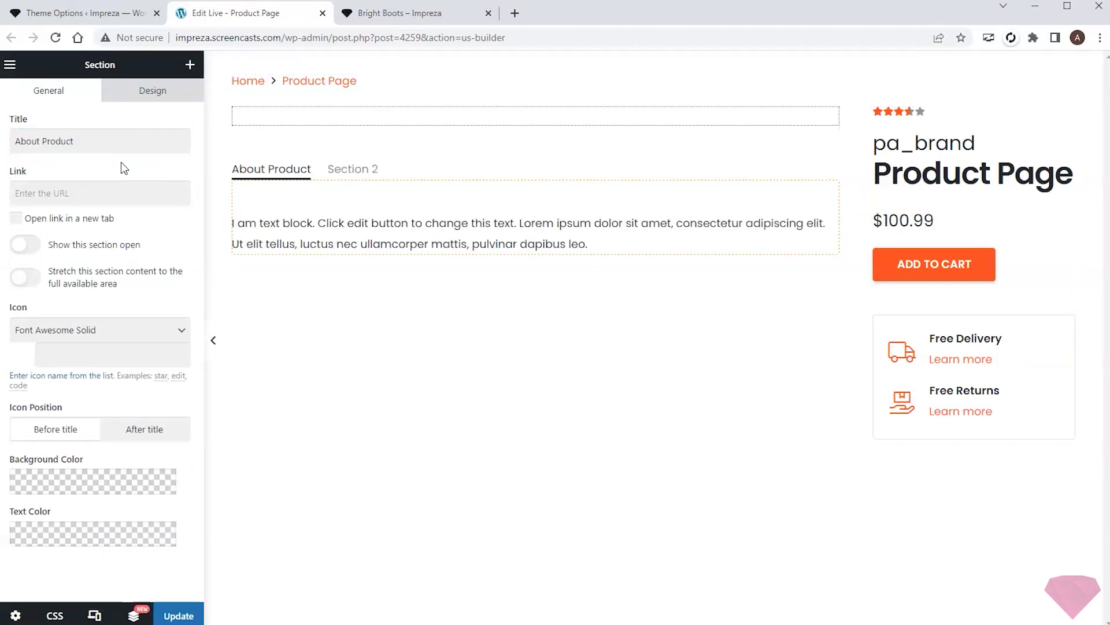
pyautogui.click(347, 170)
pyautogui.click(94, 141)
pyautogui.hotkey('ctrl', 'a')
pyautogui.write('Reviews')
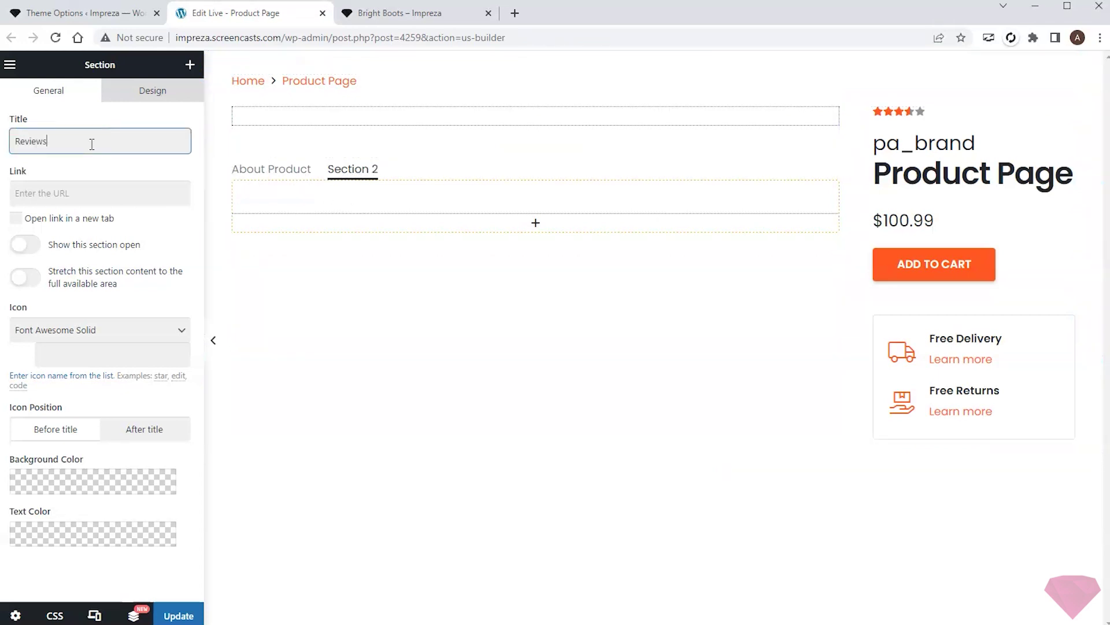
pyautogui.click(259, 172)
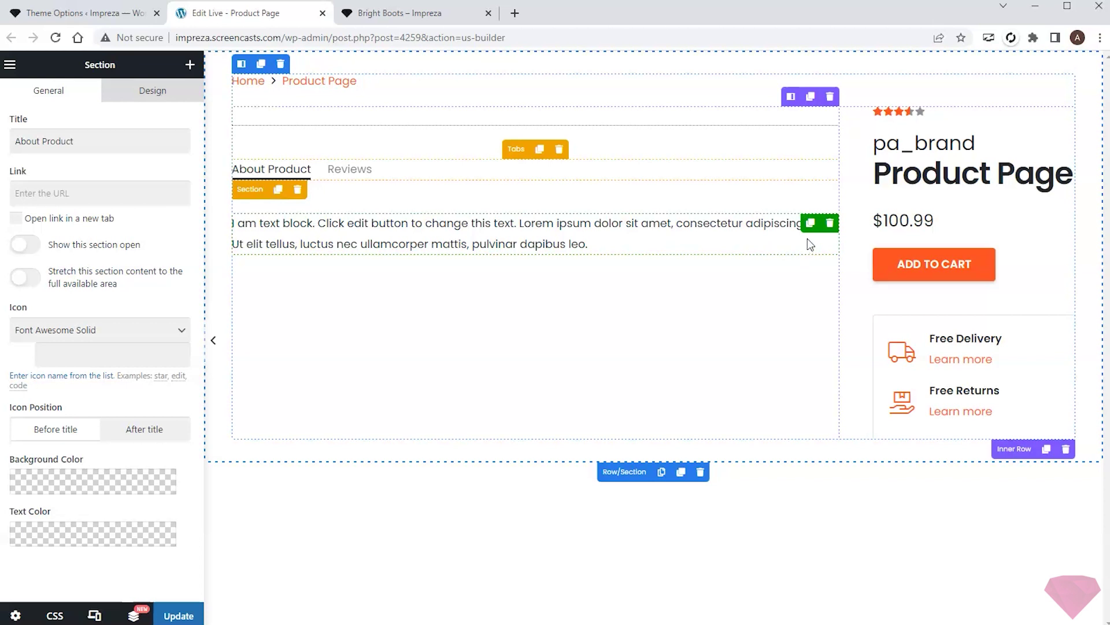
pyautogui.click(830, 222)
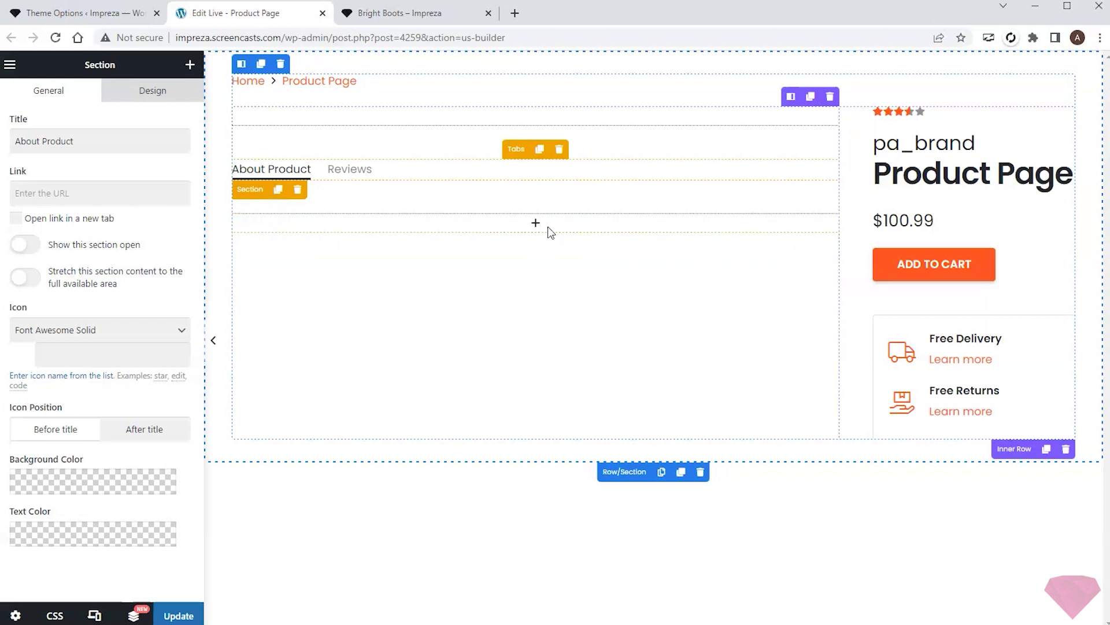
# Step: Put a Post Content element set to Full content into About Product, undoing a stray Separator
pyautogui.click(190, 64)
pyautogui.write('post')
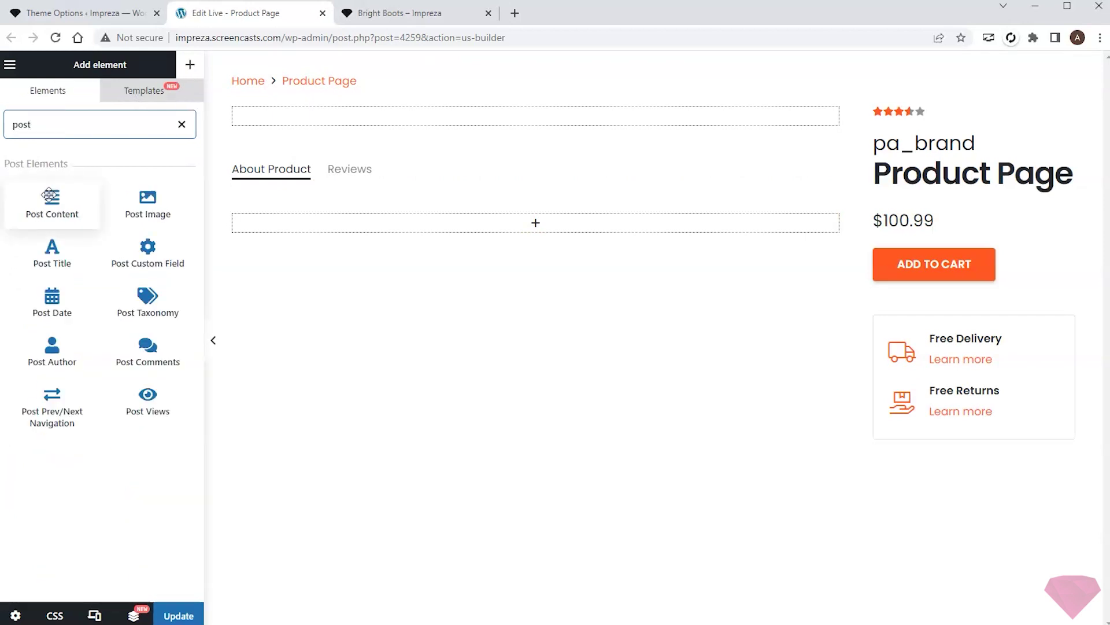
pyautogui.moveTo(52, 199); pyautogui.dragTo(496, 228)
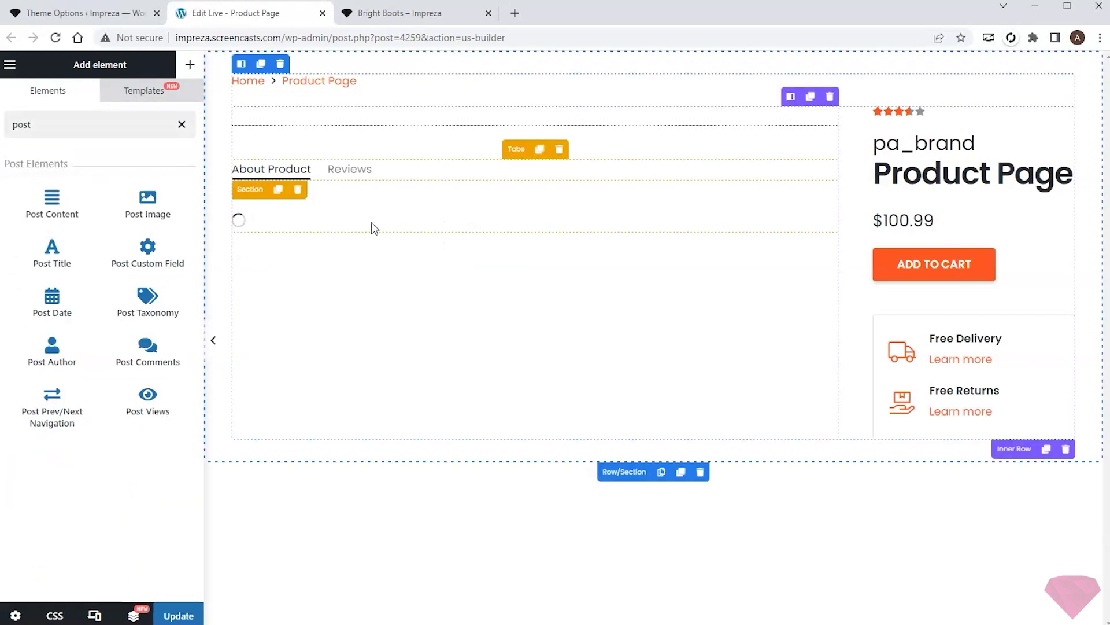
pyautogui.click(52, 141)
pyautogui.click(38, 198)
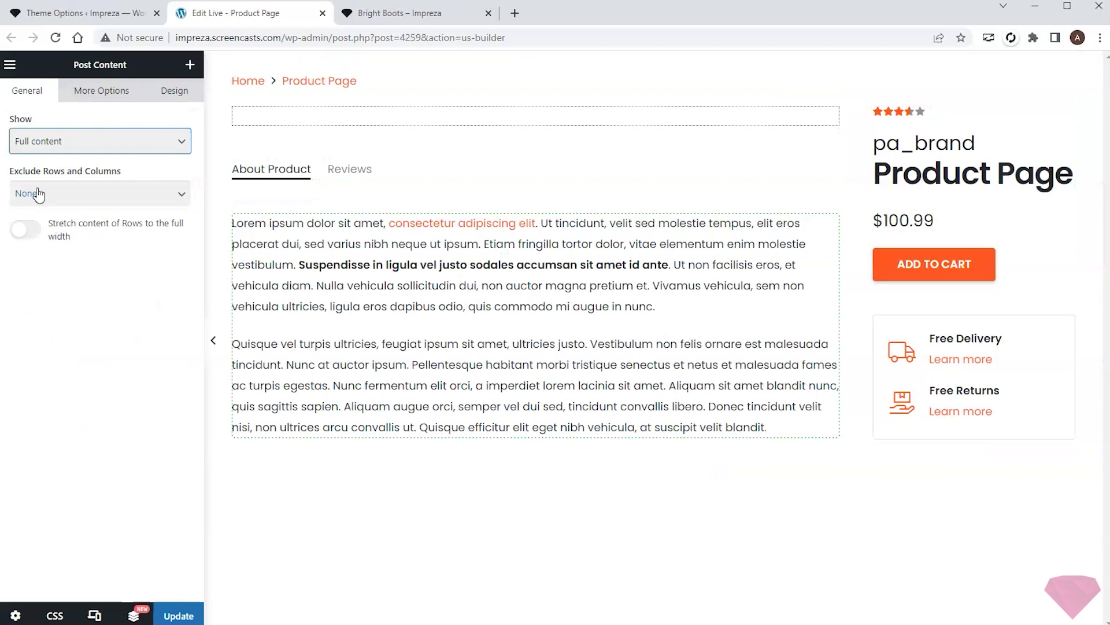
pyautogui.click(190, 65)
pyautogui.click(173, 119)
pyautogui.moveTo(141, 553); pyautogui.dragTo(428, 434)
pyautogui.press('Escape')
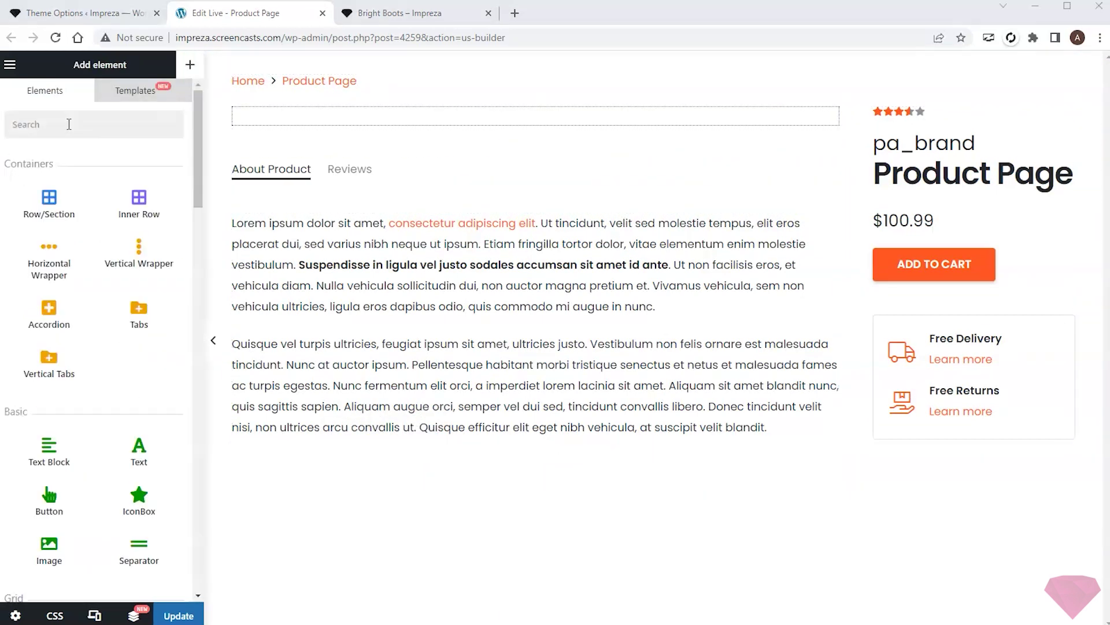
# Step: Add a Product data element below the description showing the List of attributes
pyautogui.click(69, 125)
pyautogui.write('pro')
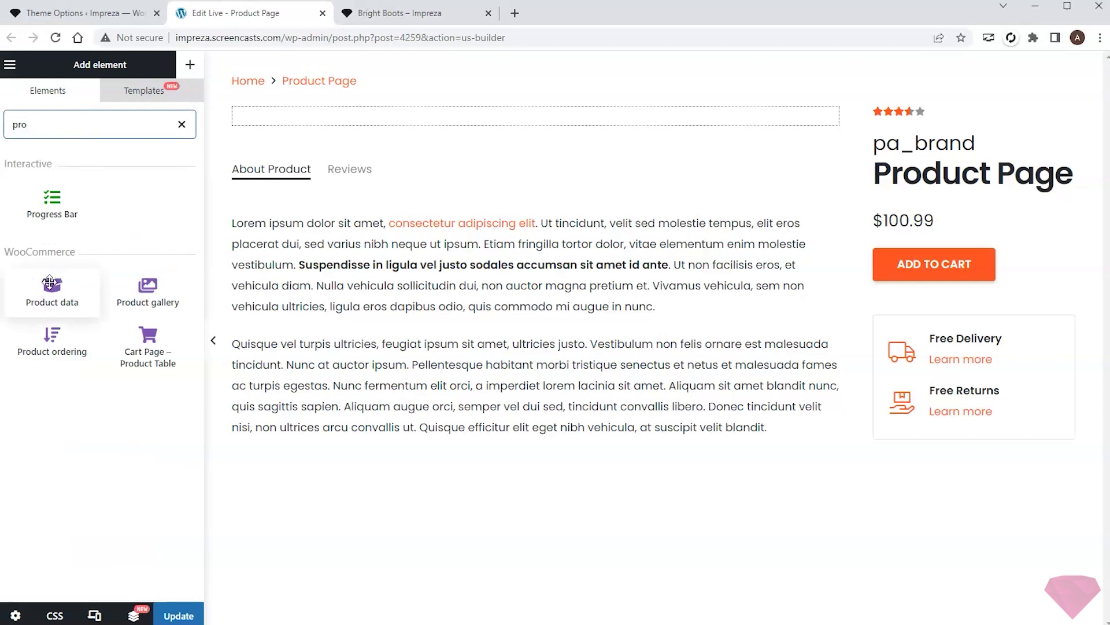
pyautogui.moveTo(52, 286); pyautogui.dragTo(387, 450)
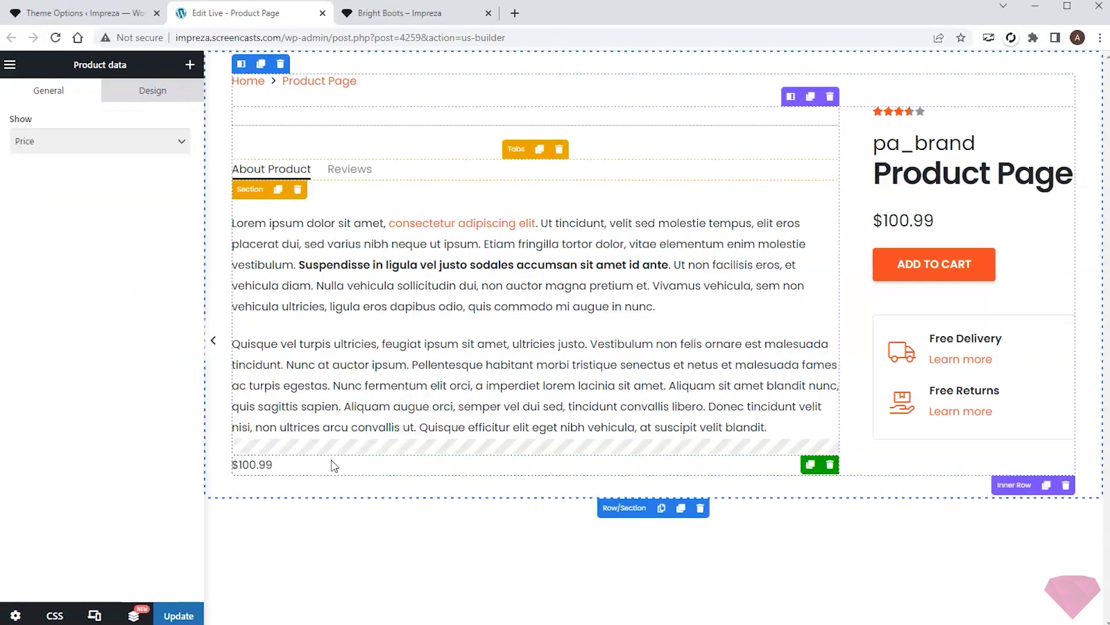
pyautogui.click(98, 145)
pyautogui.click(56, 236)
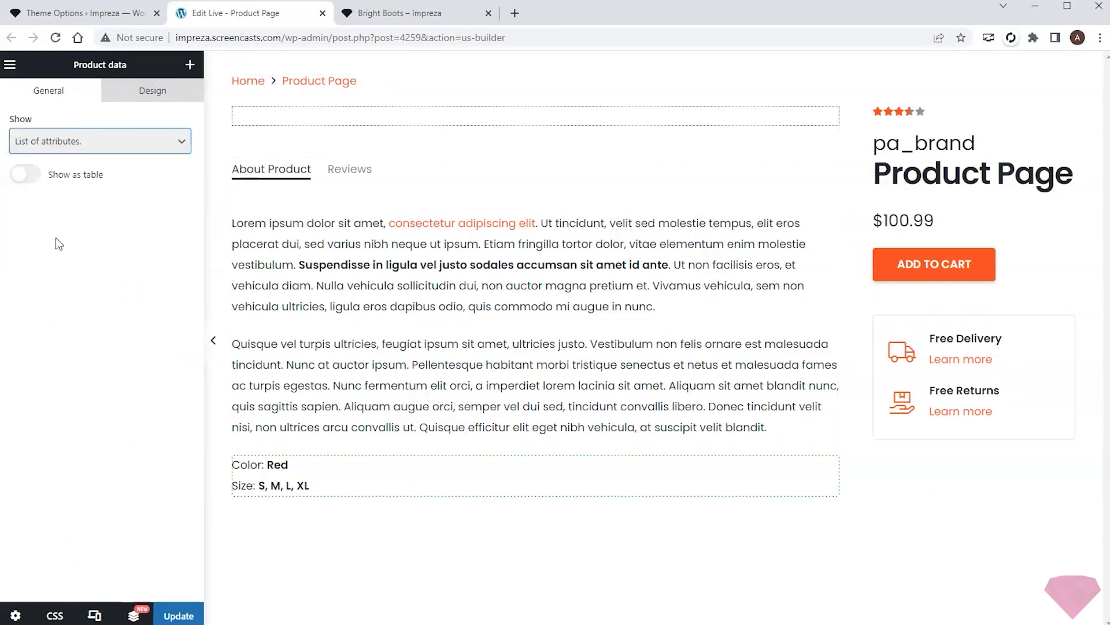
# Step: Add a second Product data element beneath it showing the SKU
pyautogui.click(189, 65)
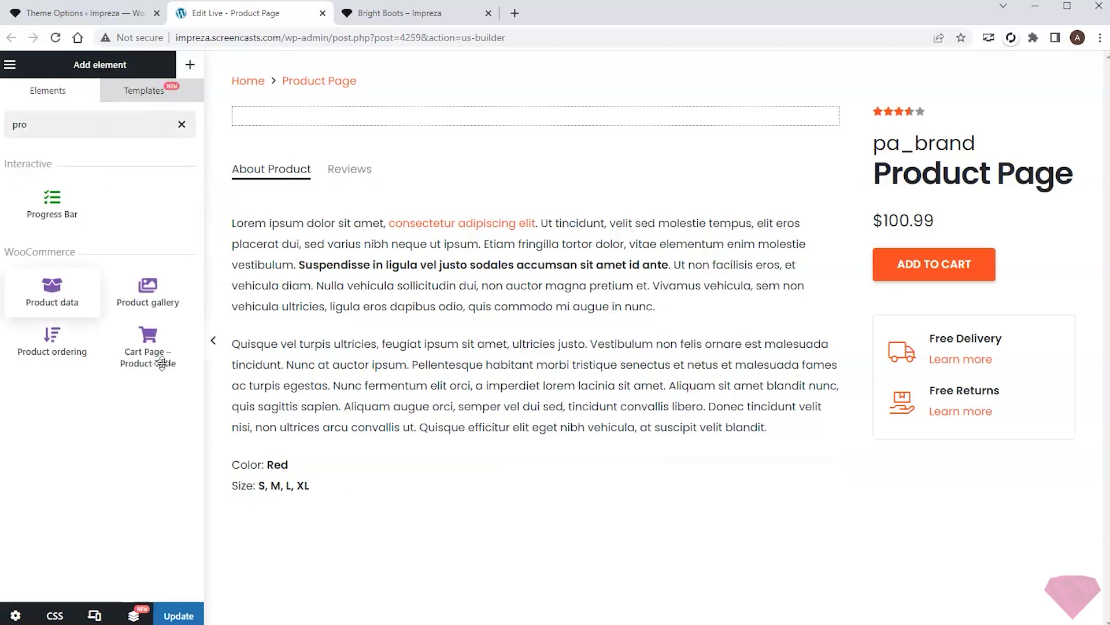
pyautogui.moveTo(52, 292); pyautogui.dragTo(287, 483)
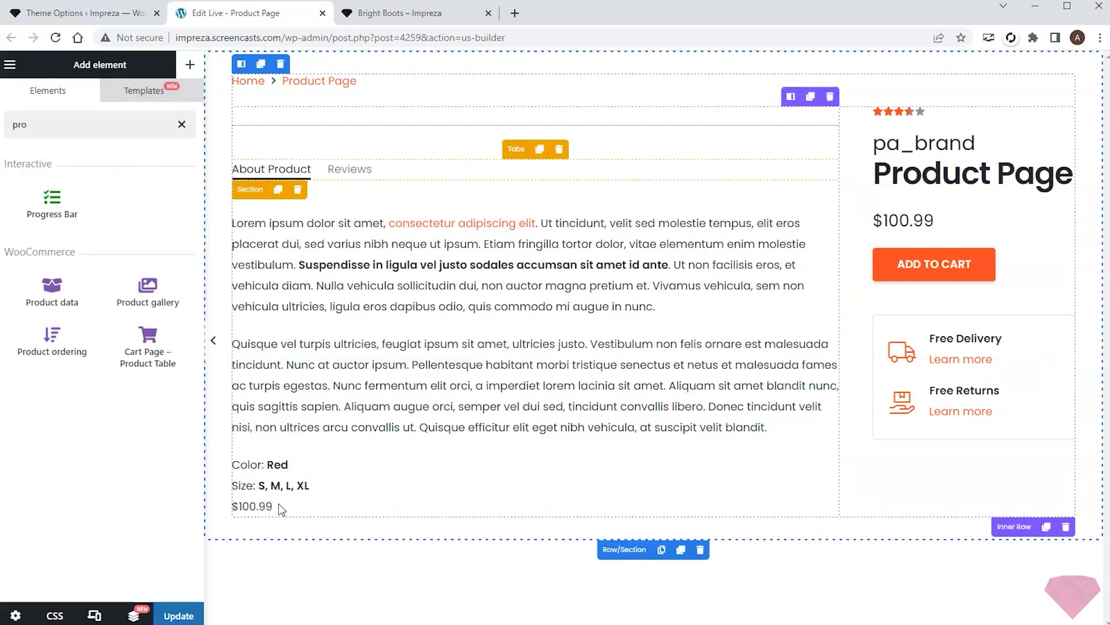
pyautogui.click(89, 142)
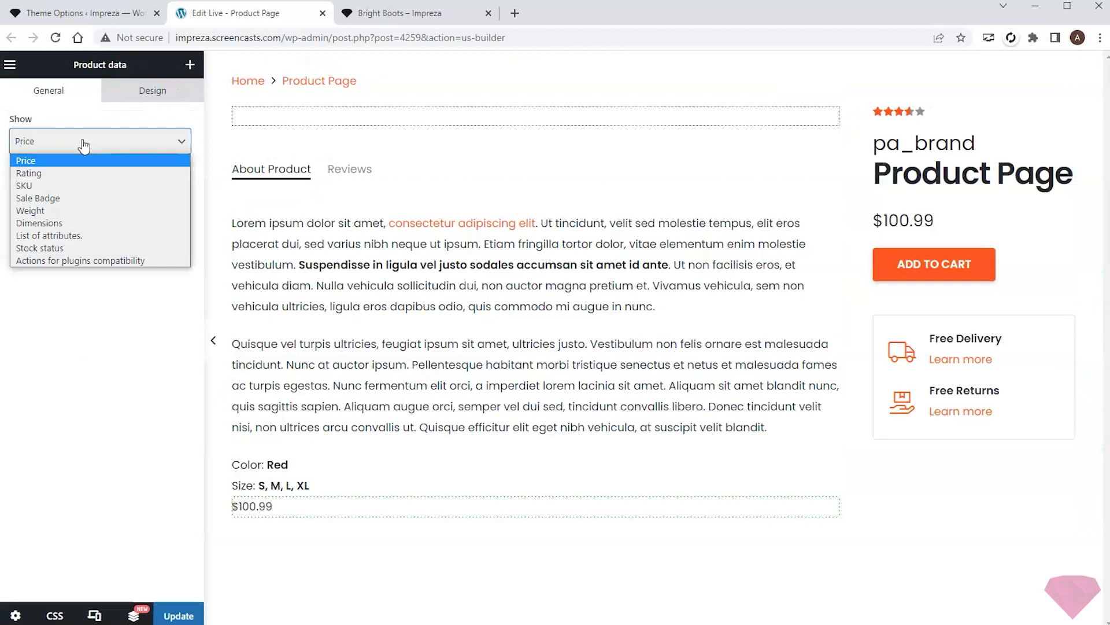
pyautogui.click(44, 185)
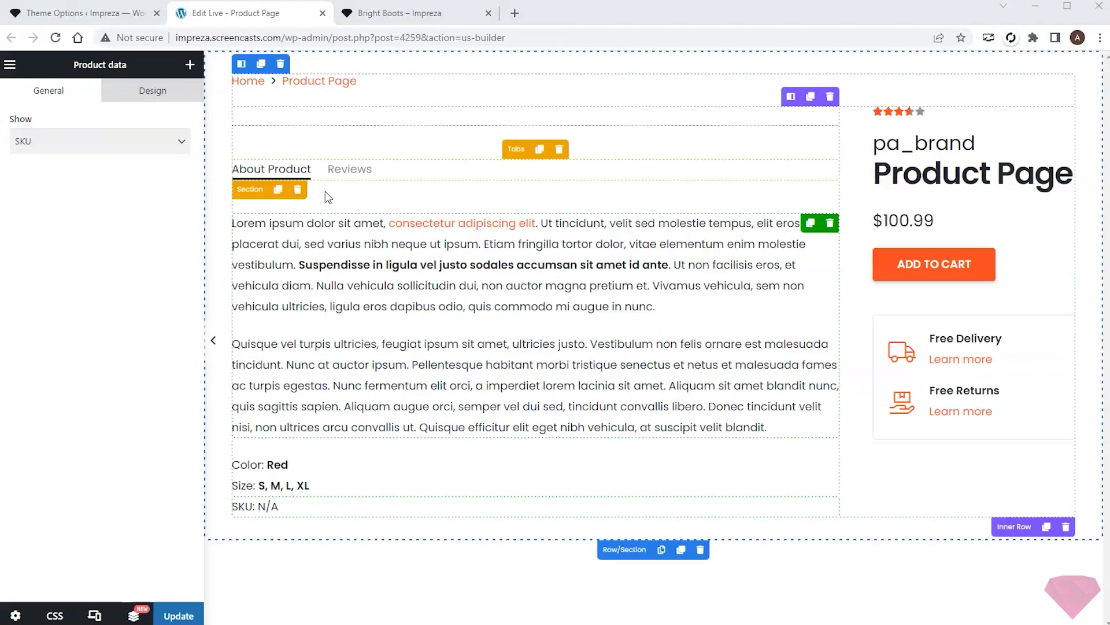
pyautogui.click(350, 169)
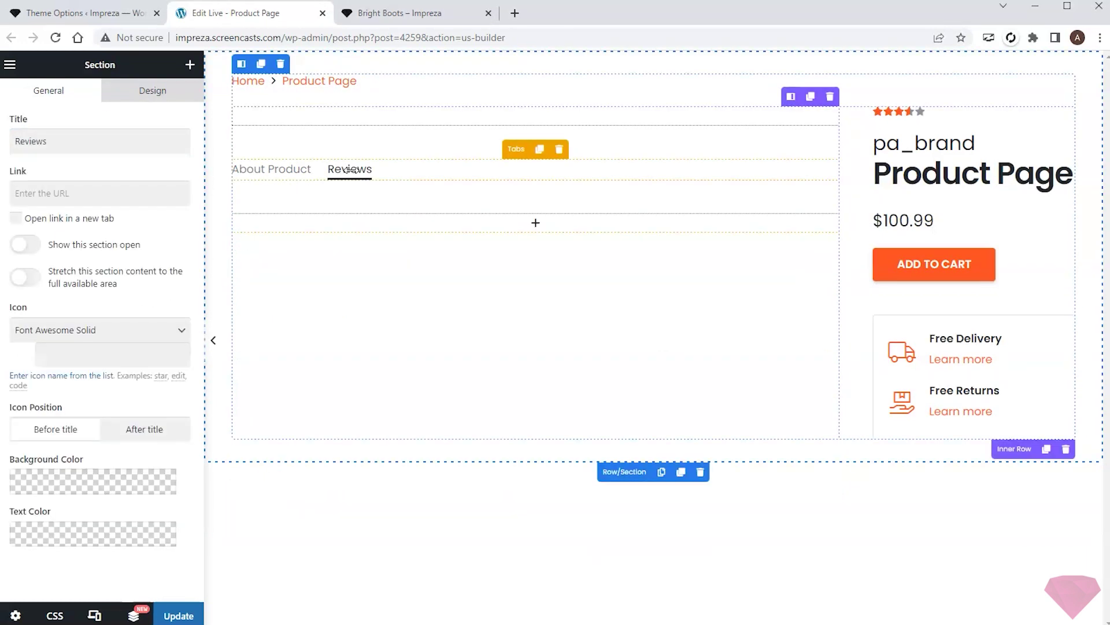
# Step: Place a Post Comments element with review form into the Reviews tab
pyautogui.click(190, 65)
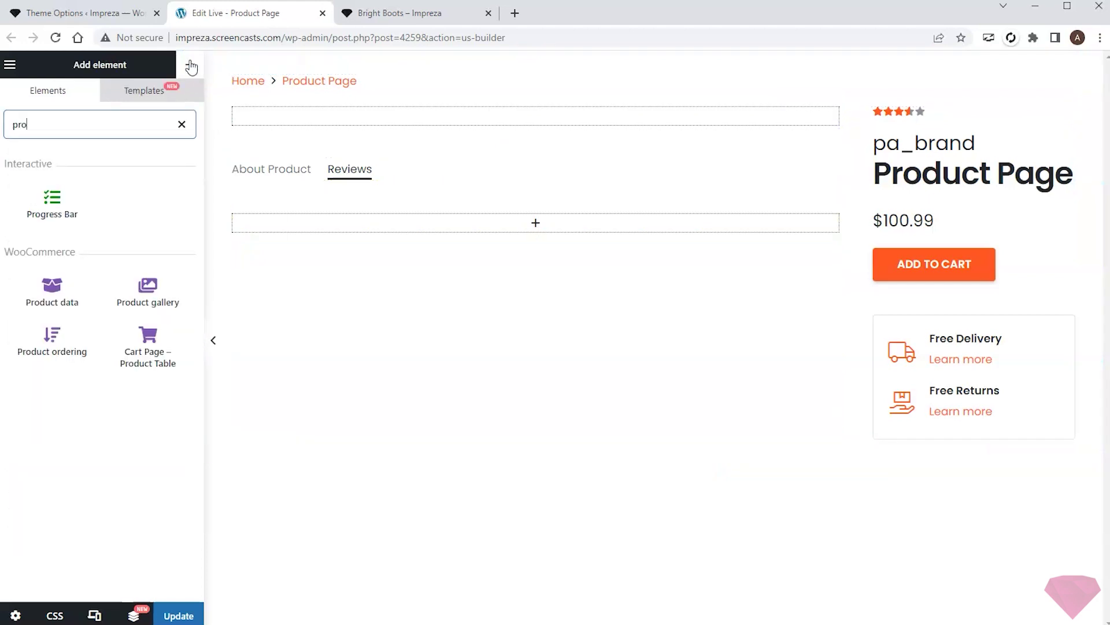
pyautogui.click(184, 120)
pyautogui.click(131, 125)
pyautogui.write('post')
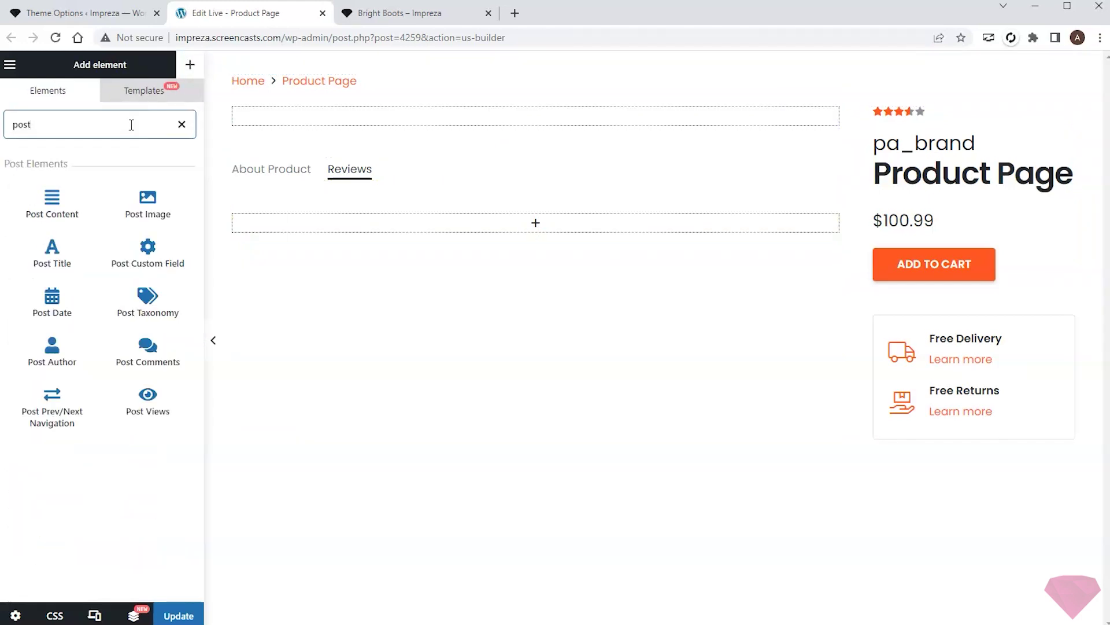
pyautogui.moveTo(148, 350); pyautogui.dragTo(536, 223)
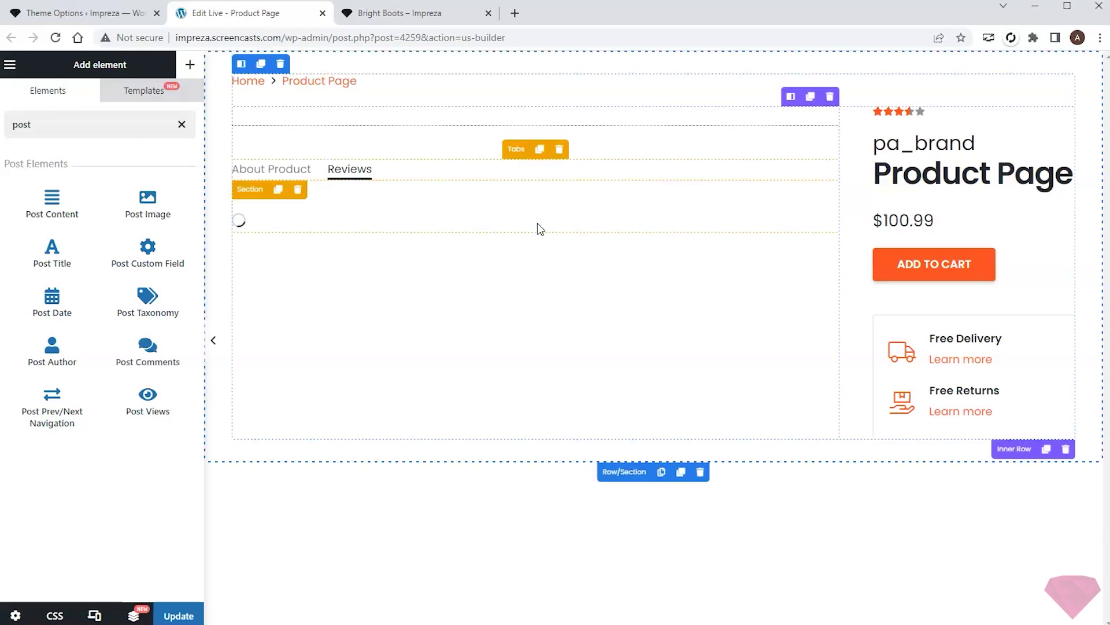
pyautogui.click(346, 229)
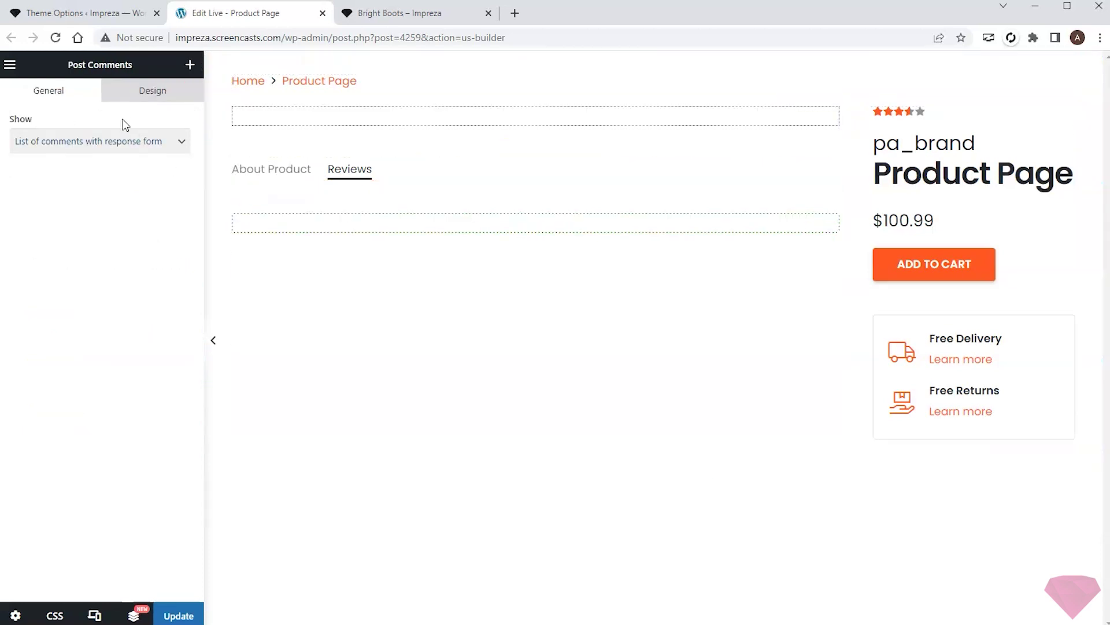
# Step: Retitle the Reviews section 'Reviews {{comment_count}}' and update the template
pyautogui.click(346, 192)
pyautogui.click(104, 141)
pyautogui.write('{{comment_count}}')
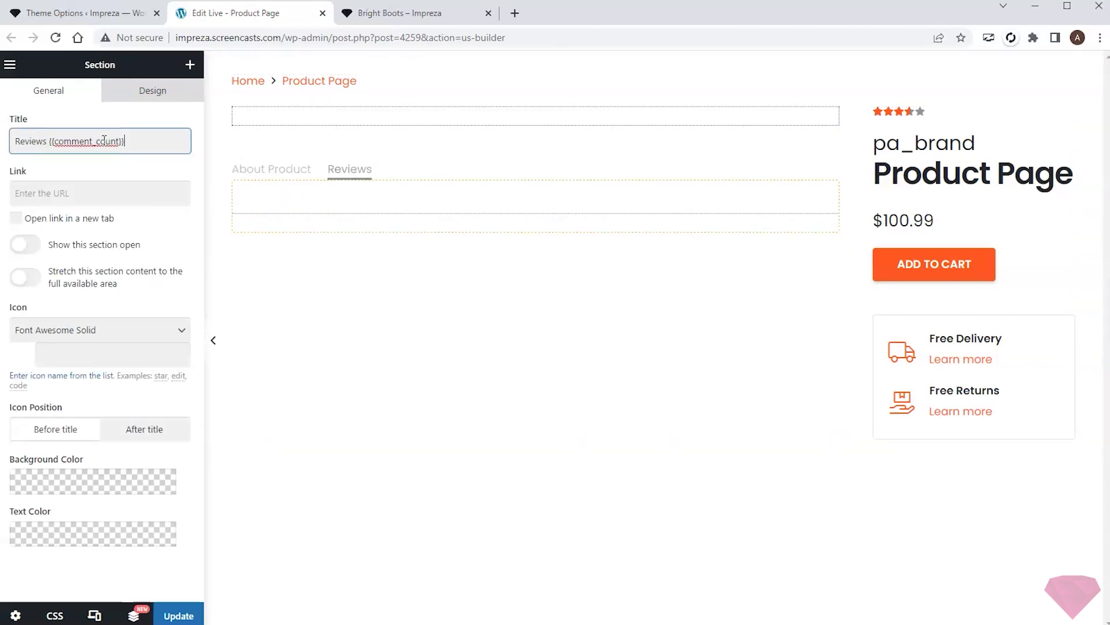
pyautogui.click(159, 166)
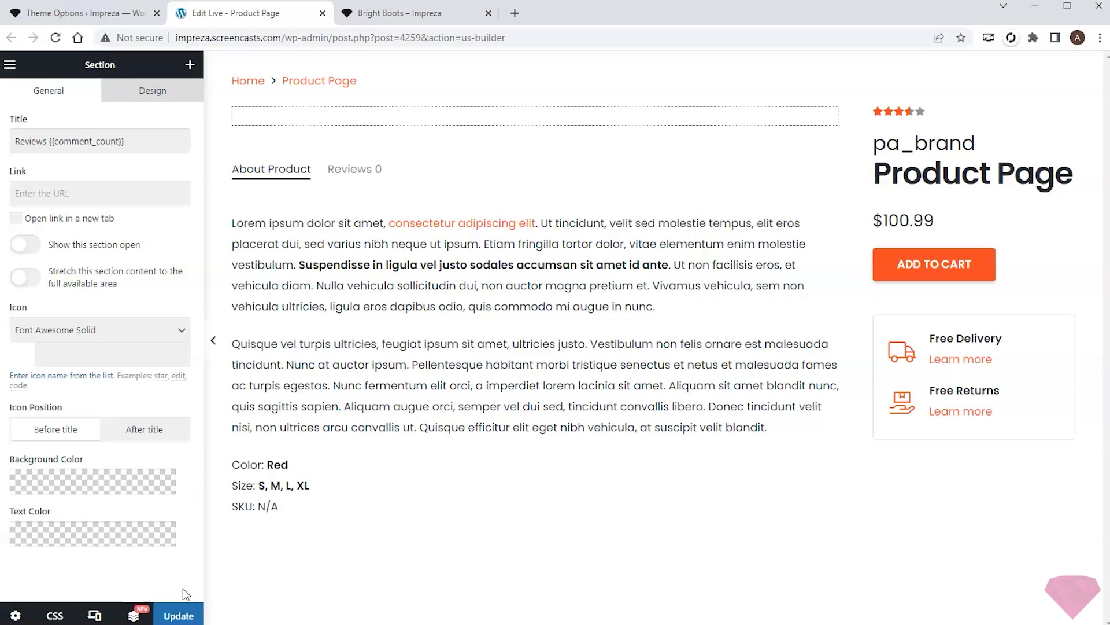
pyautogui.click(179, 613)
pyautogui.click(354, 14)
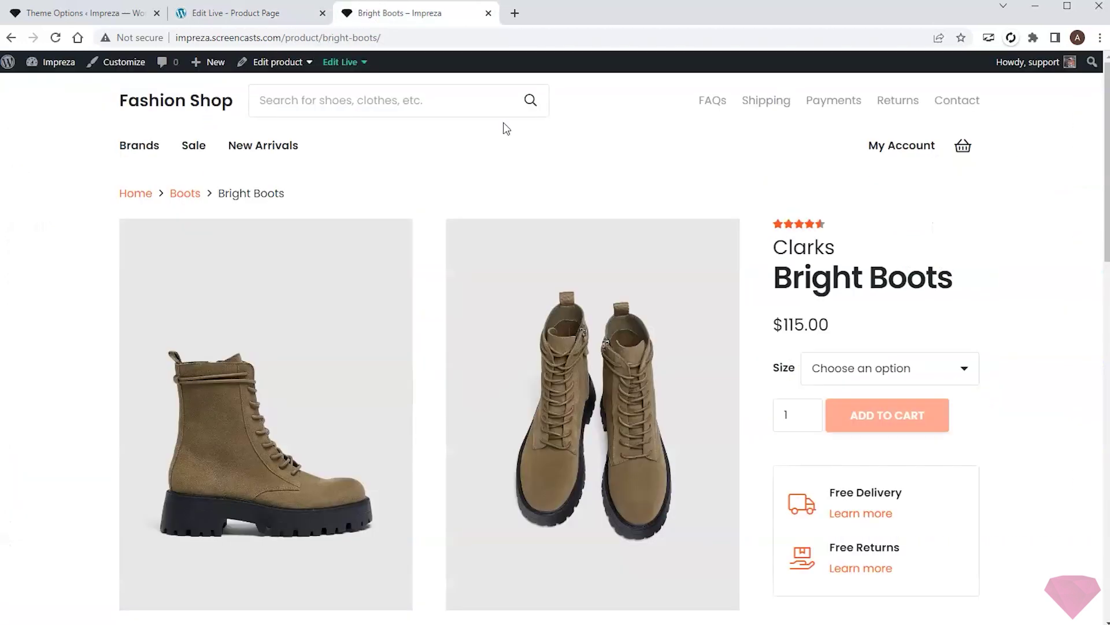
pyautogui.scroll(-10, 606, 167)
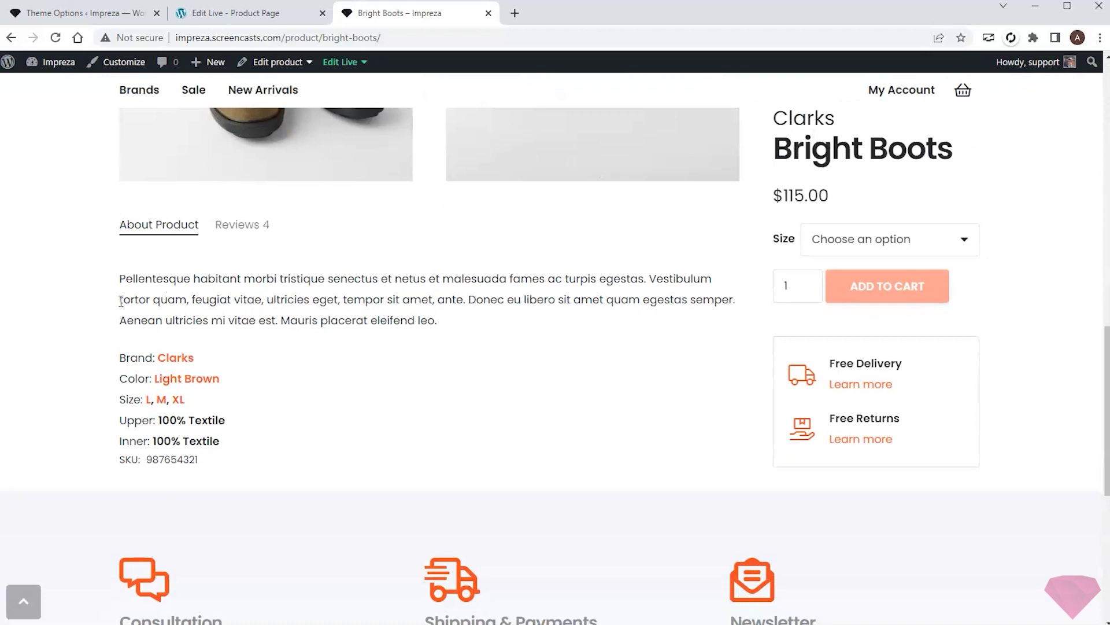
pyautogui.click(239, 227)
pyautogui.scroll(-3, 414, 297)
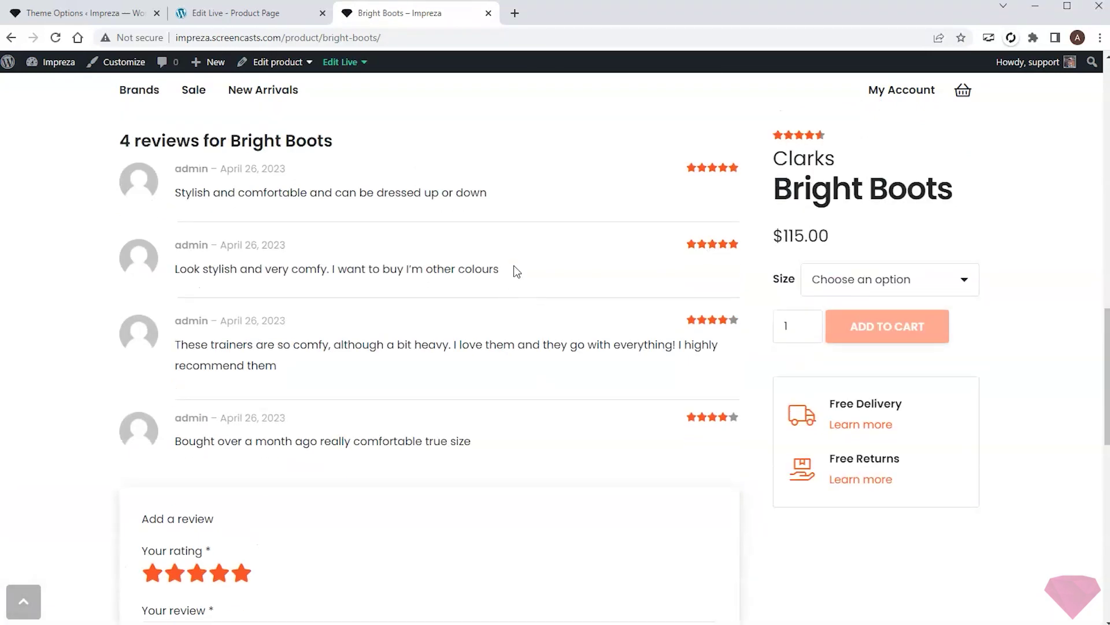
pyautogui.scroll(-5, 456, 232)
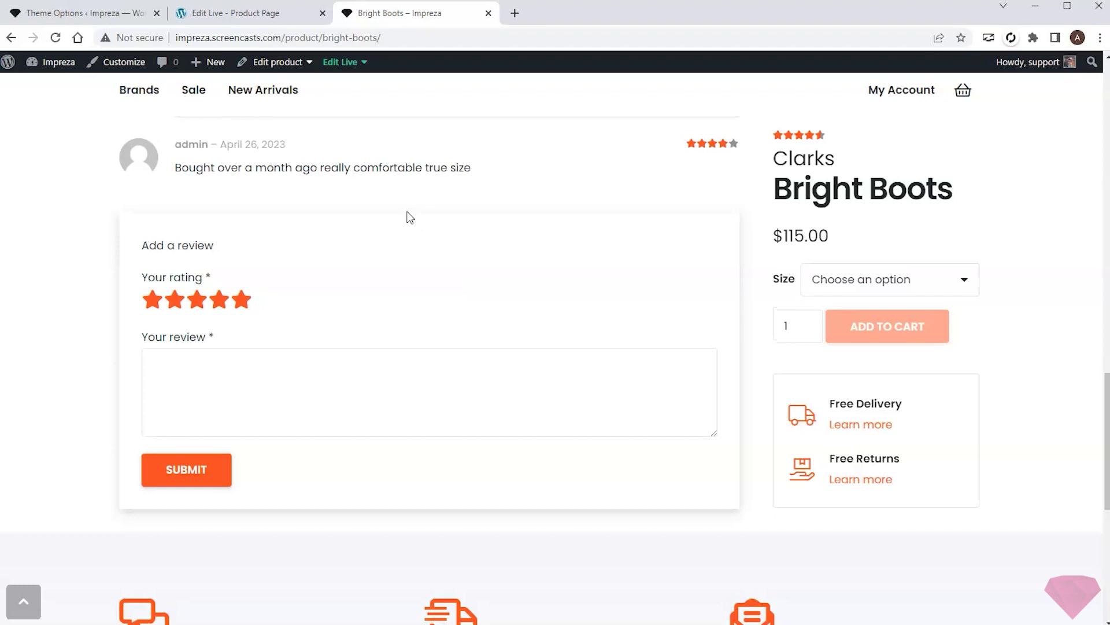
pyautogui.scroll(10, 505, 230)
pyautogui.scroll(-15, 507, 231)
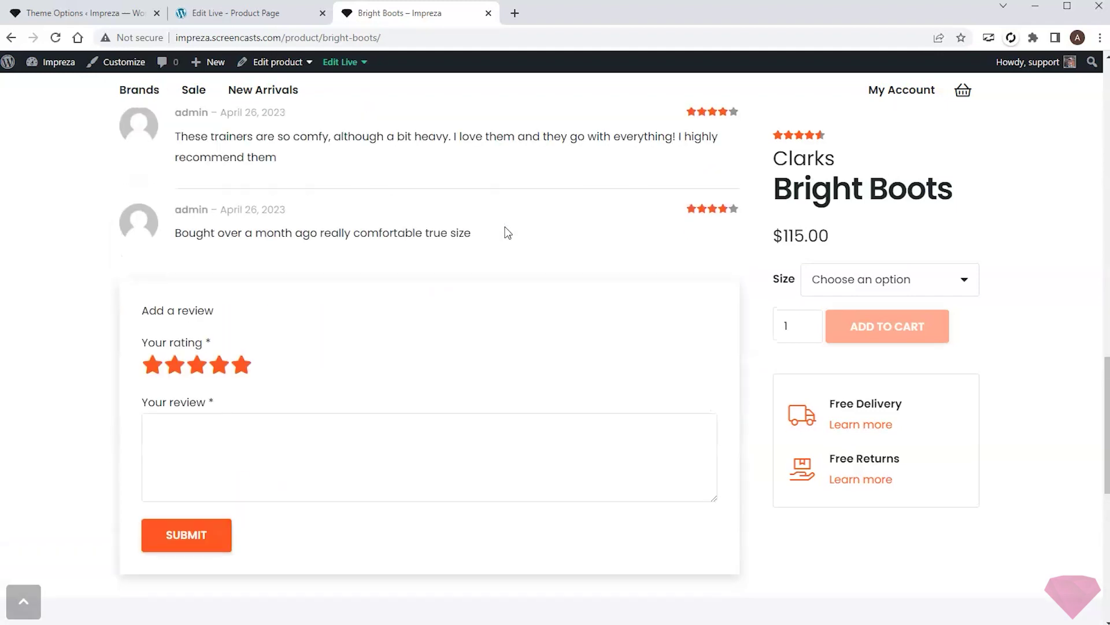
pyautogui.scroll(15, 660, 266)
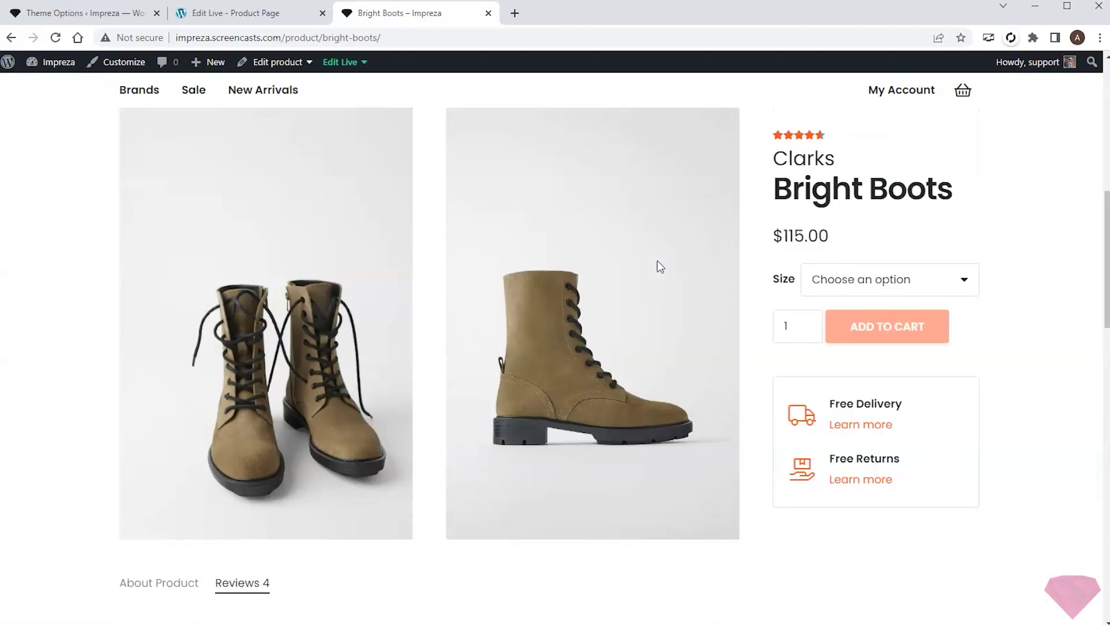
pyautogui.click(246, 14)
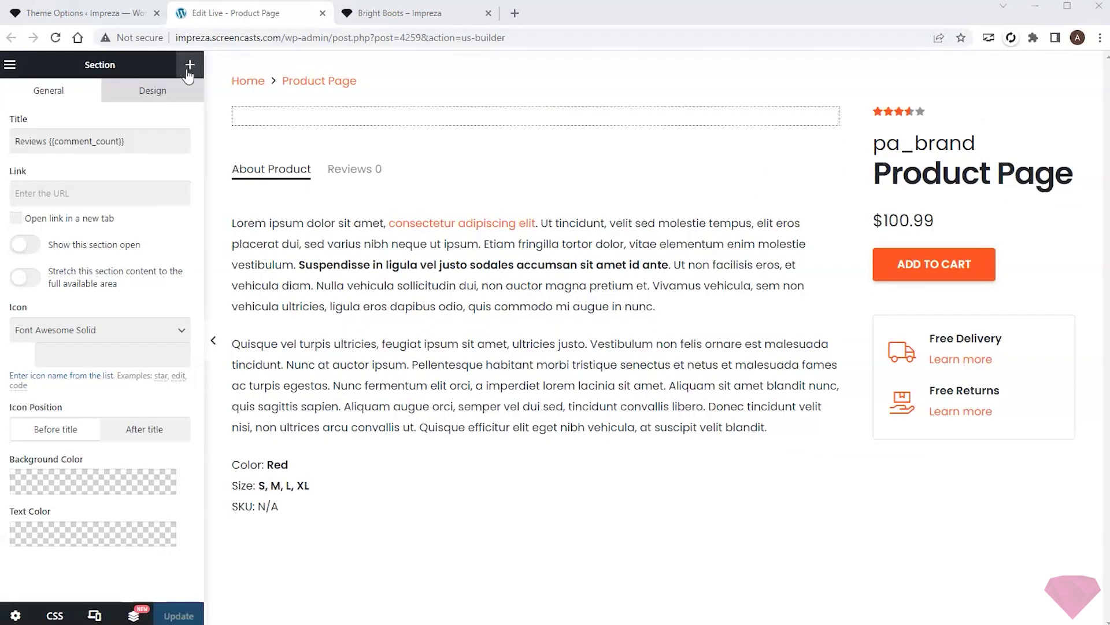
# Step: Add a new row with a Text element reading 'You may also like' as an h2
pyautogui.click(190, 64)
pyautogui.click(182, 126)
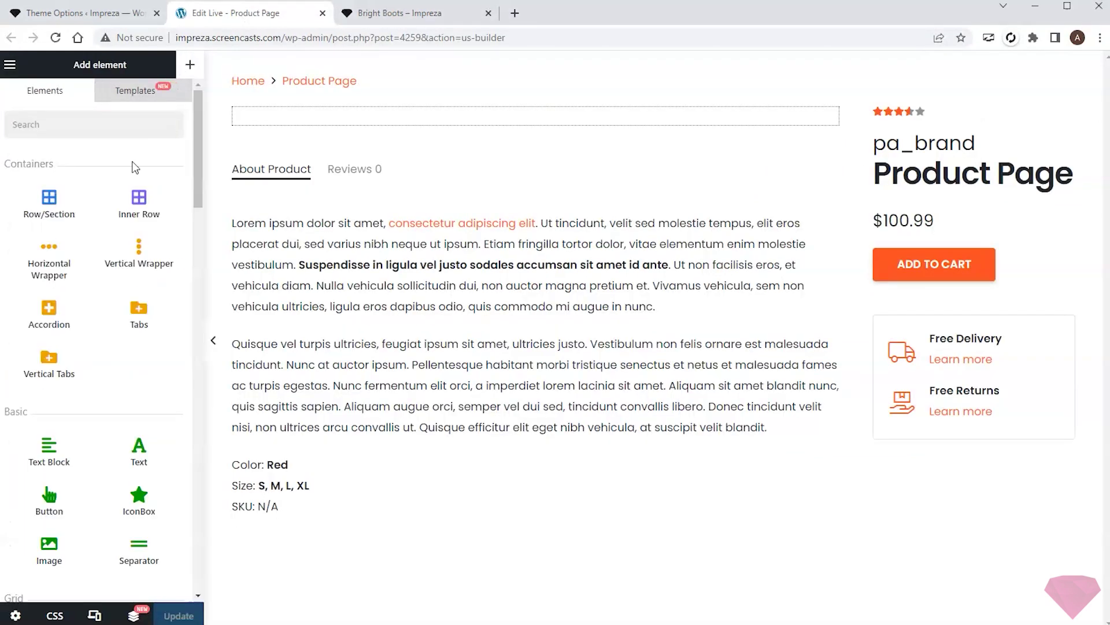
pyautogui.moveTo(49, 199); pyautogui.dragTo(410, 572)
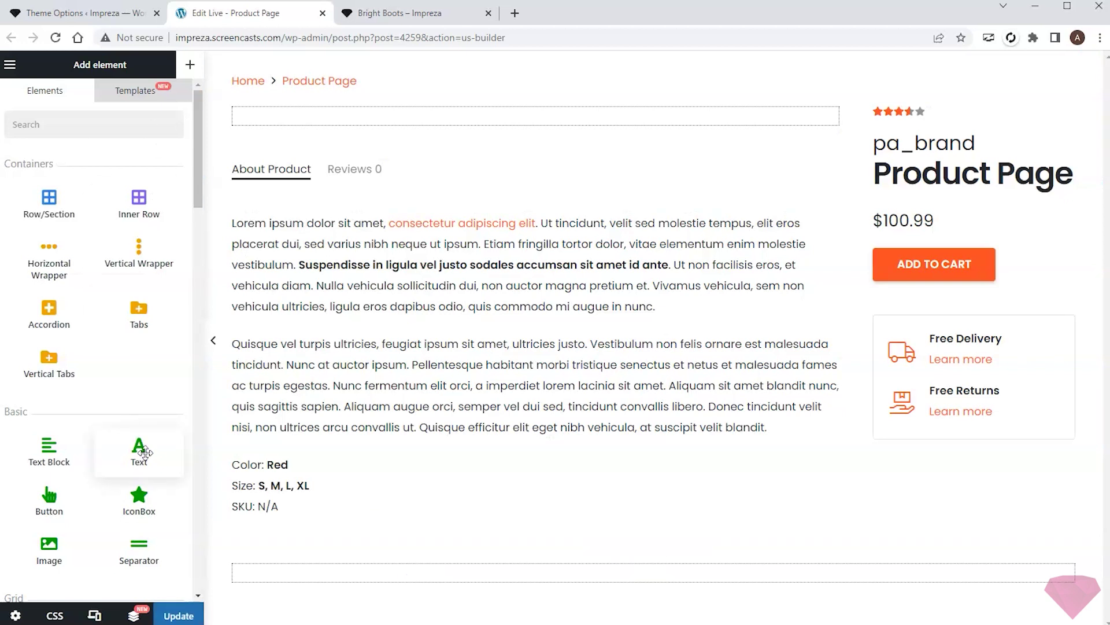
pyautogui.moveTo(138, 451); pyautogui.dragTo(370, 578)
pyautogui.click(379, 578)
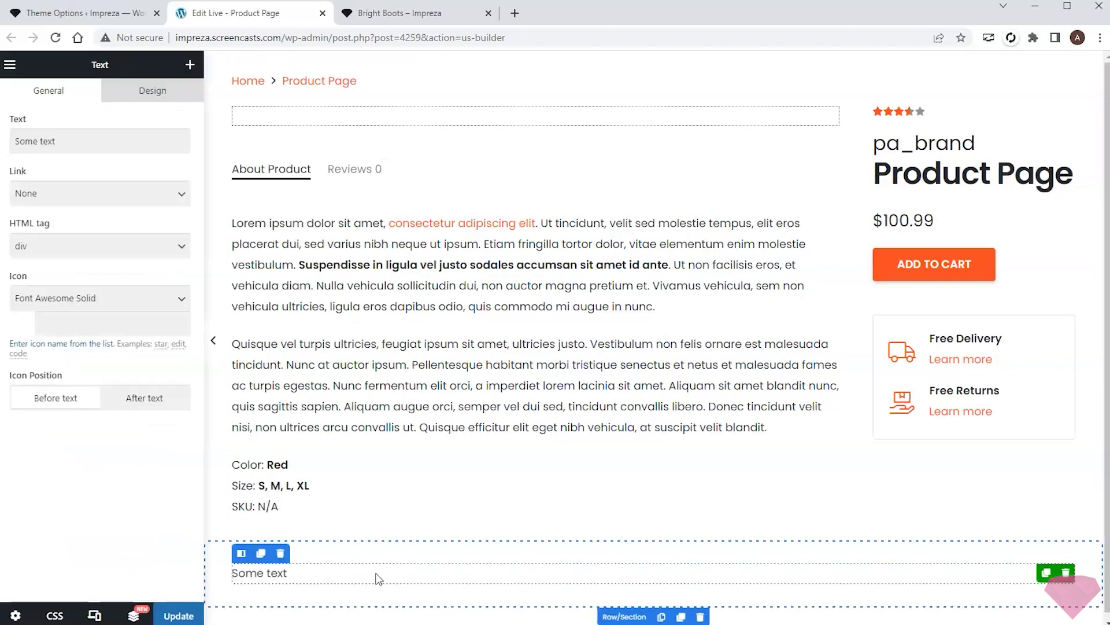
pyautogui.tripleClick(87, 141)
pyautogui.write('You may also like')
pyautogui.click(78, 245)
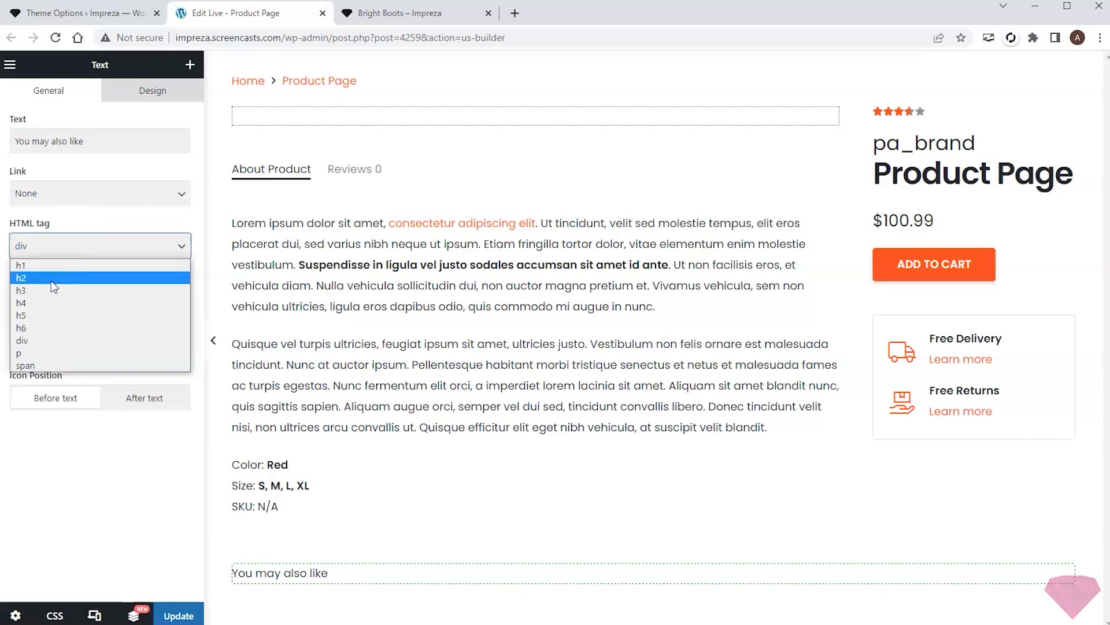
pyautogui.click(53, 288)
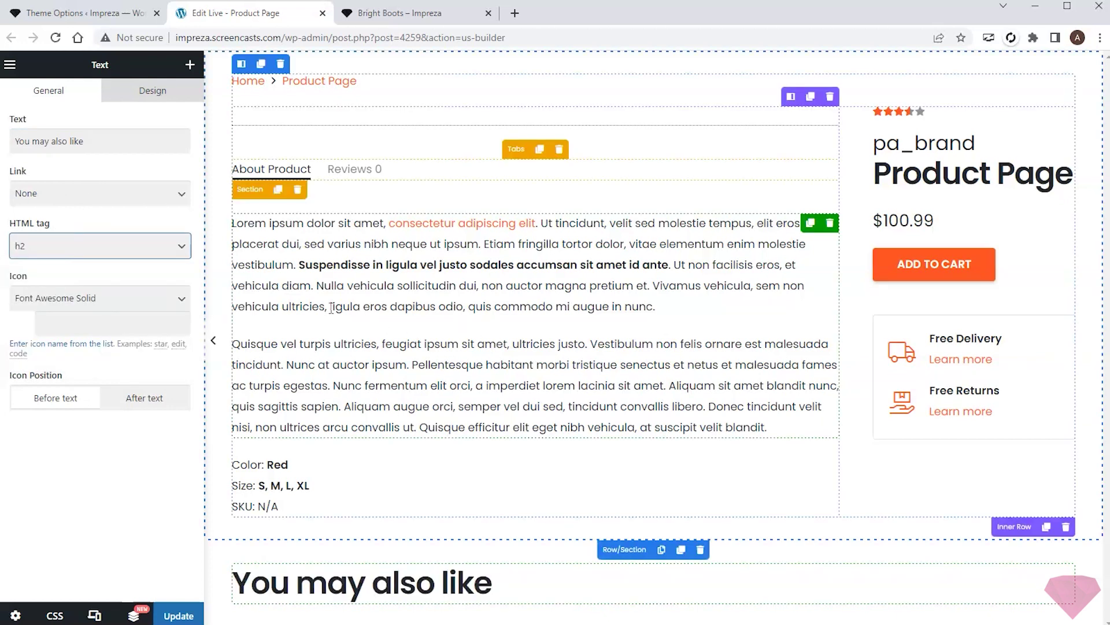
# Step: Insert a Separator and a Carousel below the heading
pyautogui.moveTo(139, 553); pyautogui.dragTo(459, 593)
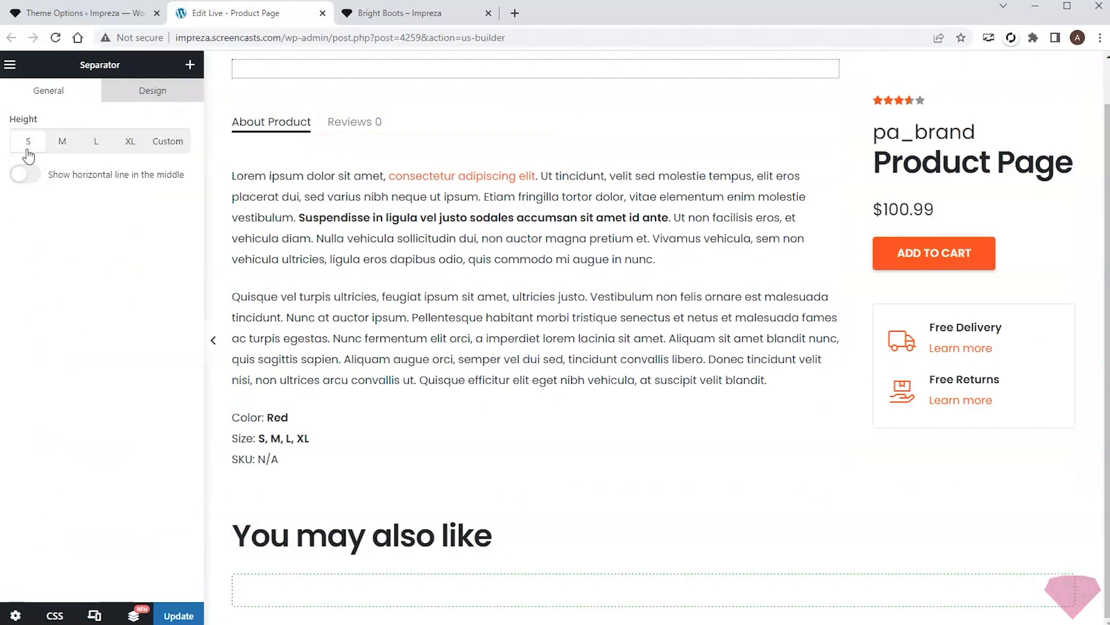
pyautogui.click(190, 64)
pyautogui.scroll(-3, 156, 206)
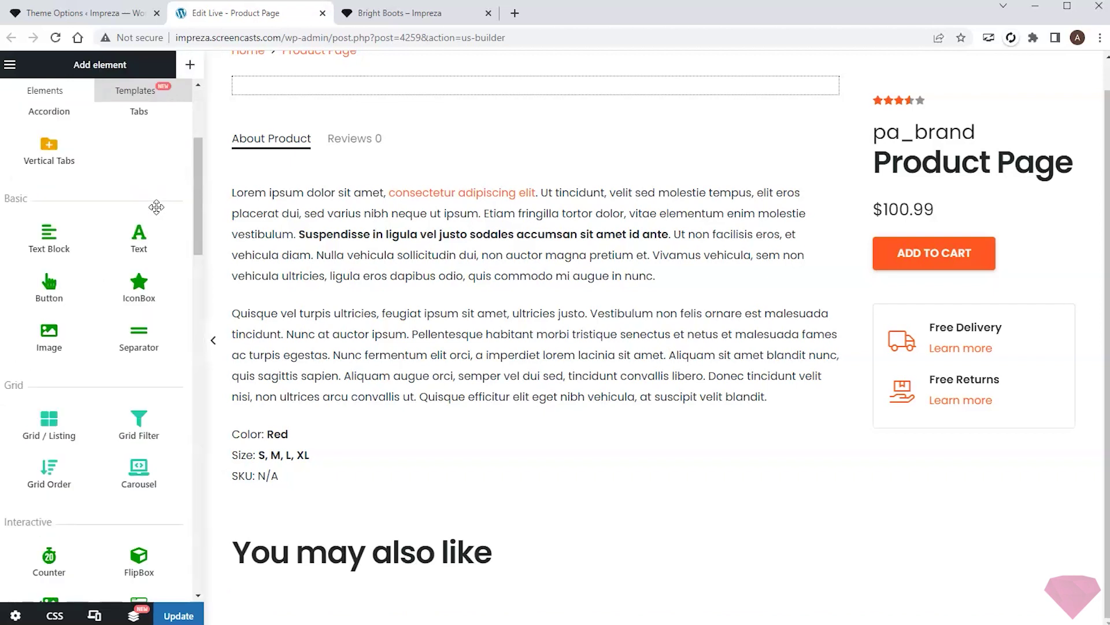
pyautogui.scroll(-1, 157, 207)
pyautogui.moveTo(139, 407); pyautogui.dragTo(410, 606)
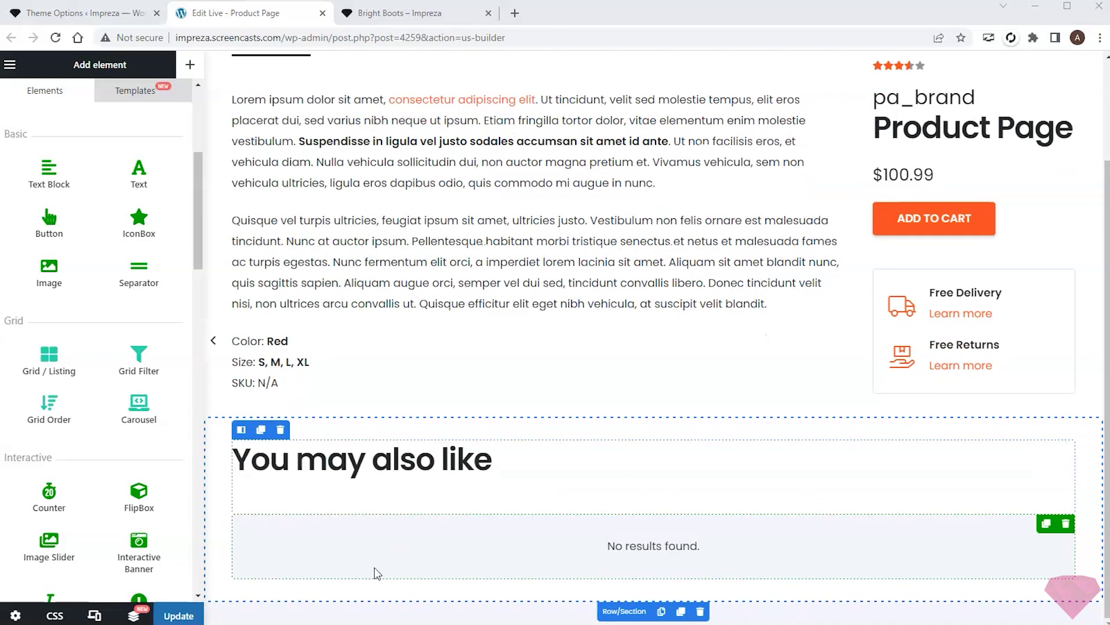
# Step: Set the carousel to show items with the same taxonomy, matched by Product categories
pyautogui.click(93, 165)
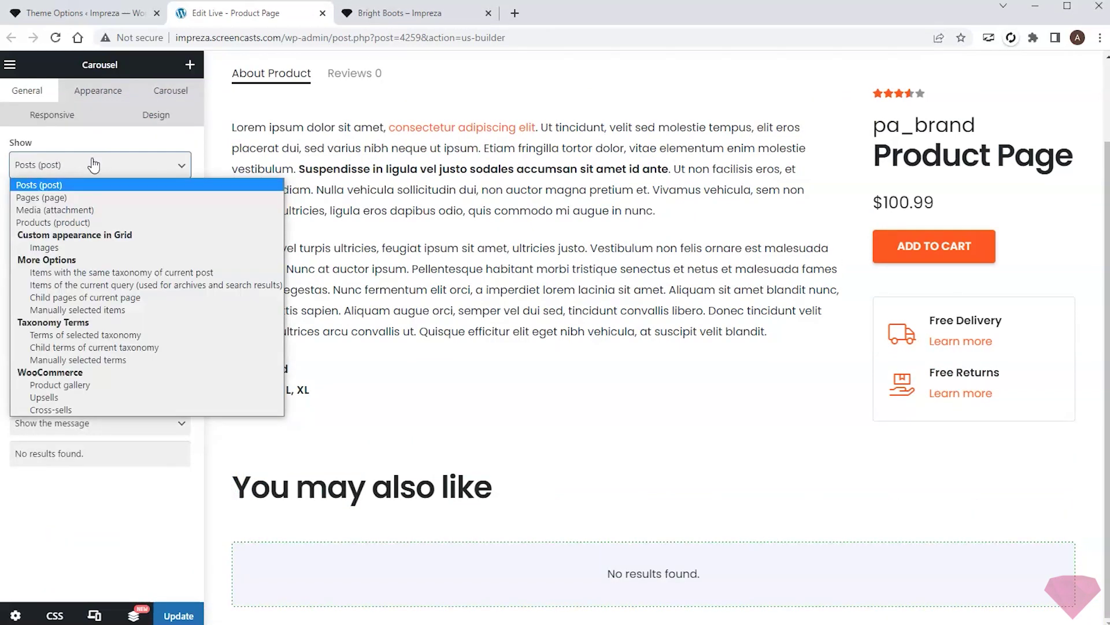
pyautogui.click(106, 272)
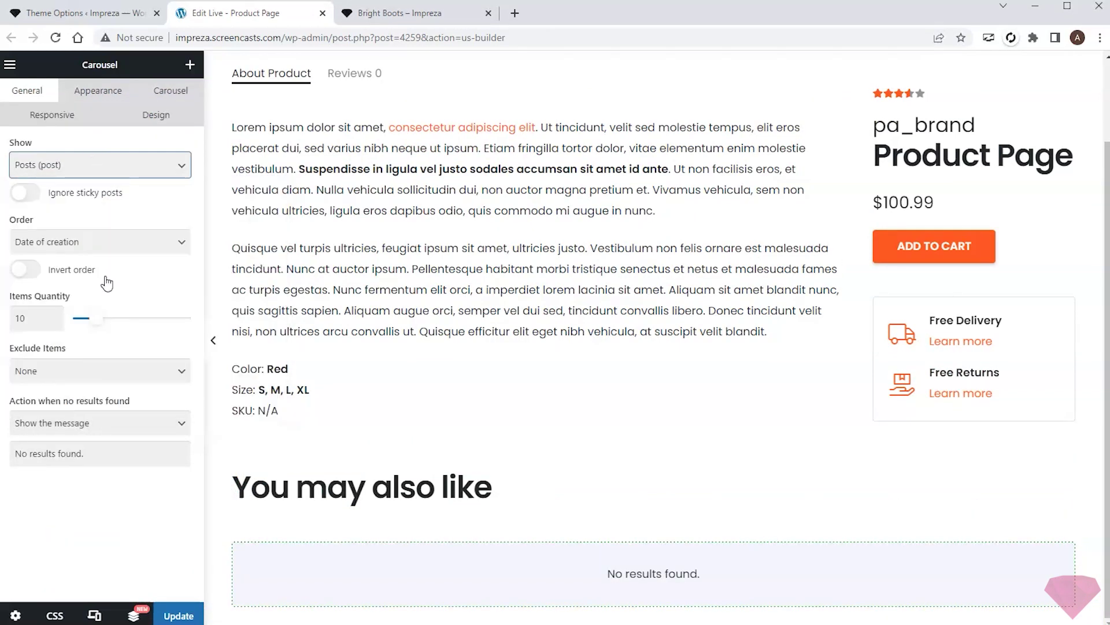
pyautogui.click(115, 207)
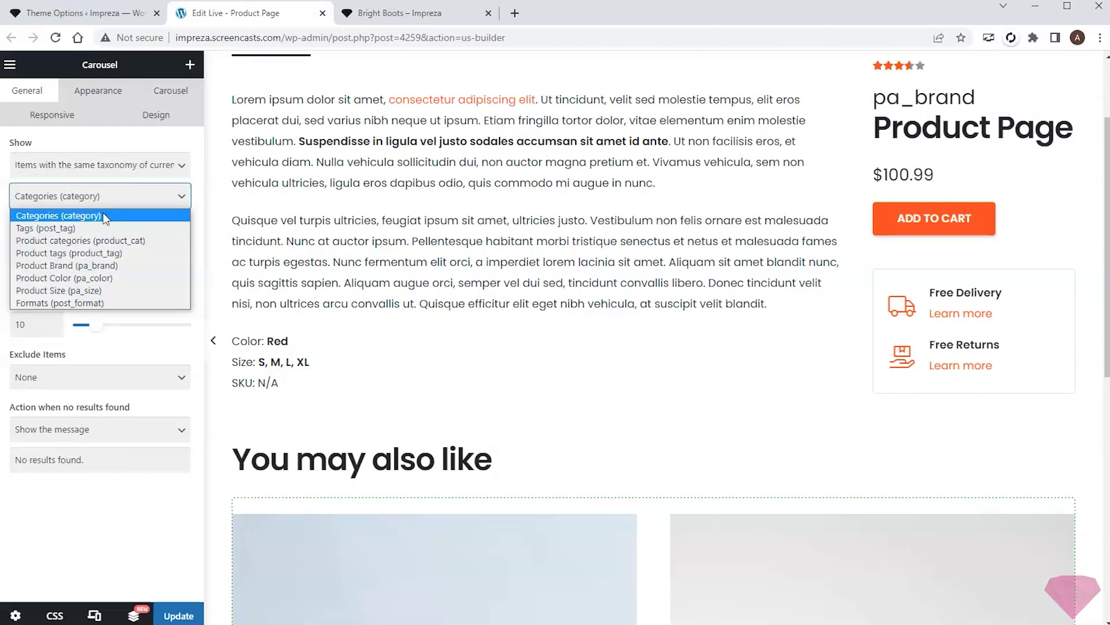
pyautogui.click(81, 241)
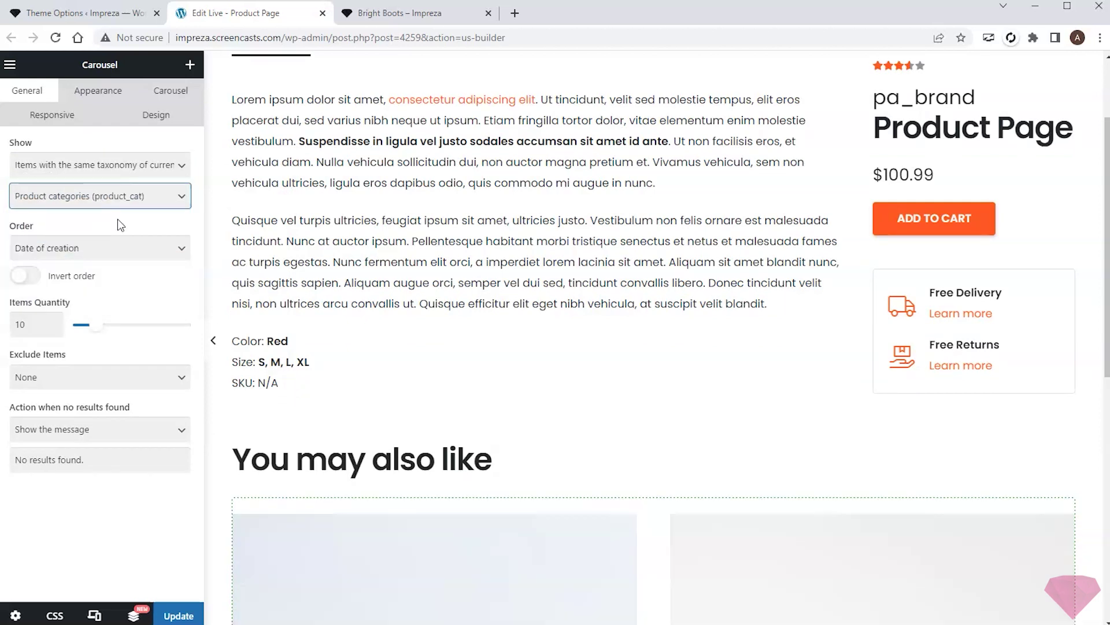
# Step: Use the Shop Modern grid layout with 5 columns and a 0.5rem gap
pyautogui.click(105, 92)
pyautogui.click(110, 166)
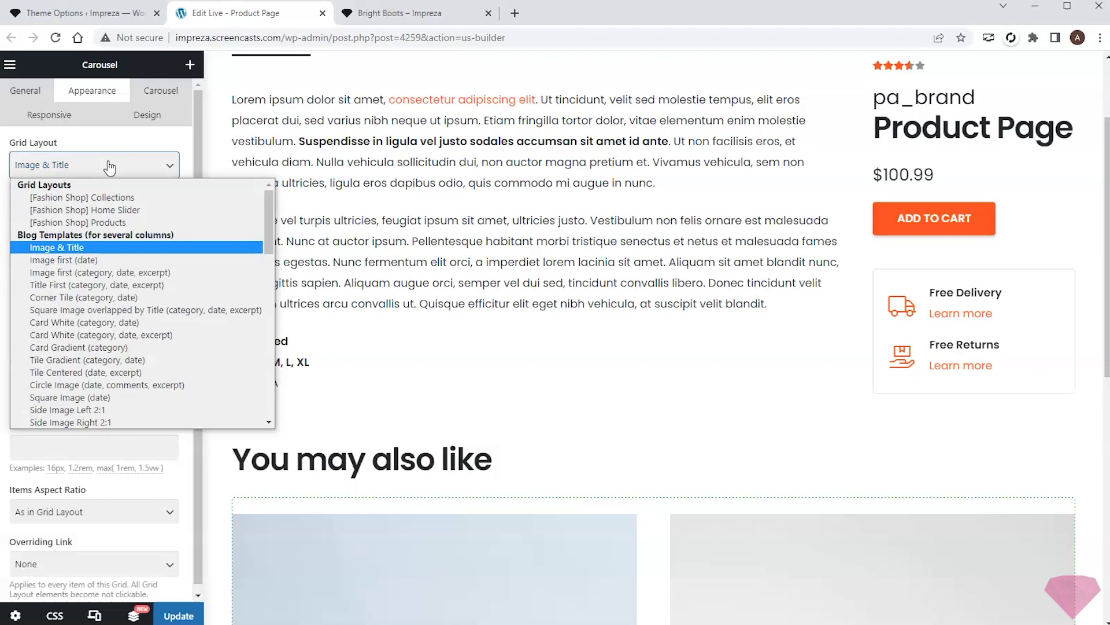
pyautogui.scroll(-15, 138, 277)
pyautogui.click(82, 382)
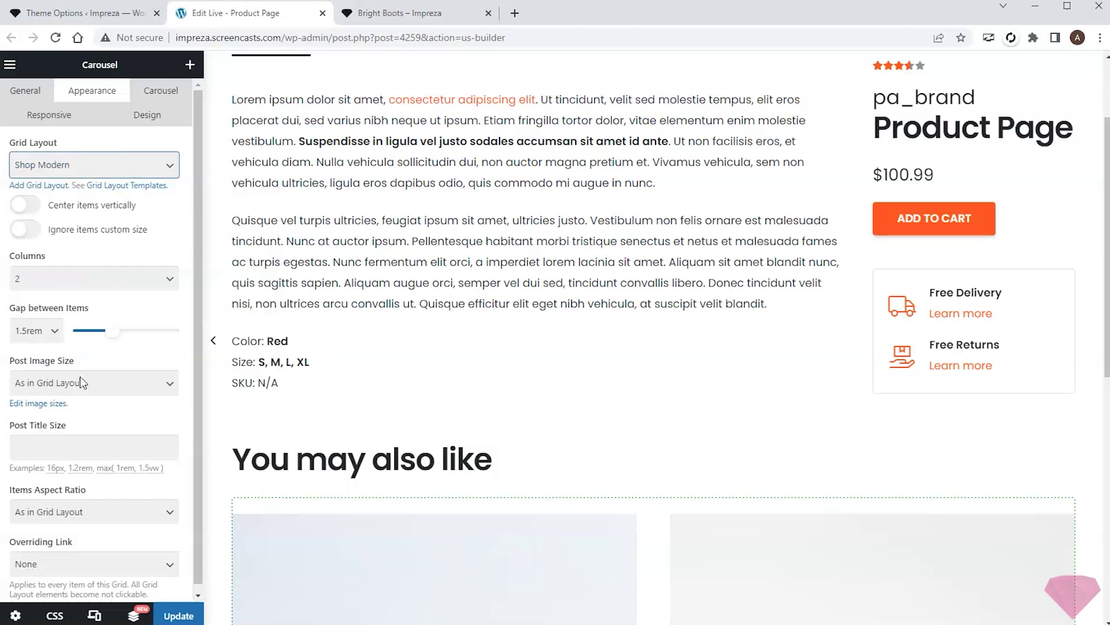
pyautogui.click(92, 278)
pyautogui.click(66, 346)
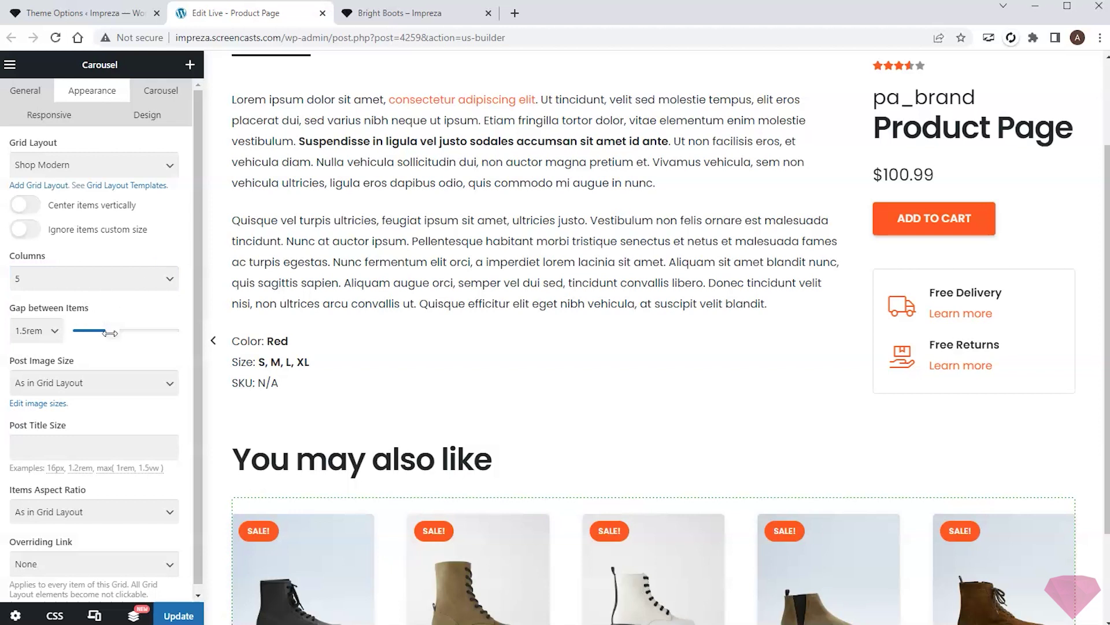
pyautogui.moveTo(109, 333); pyautogui.dragTo(95, 330)
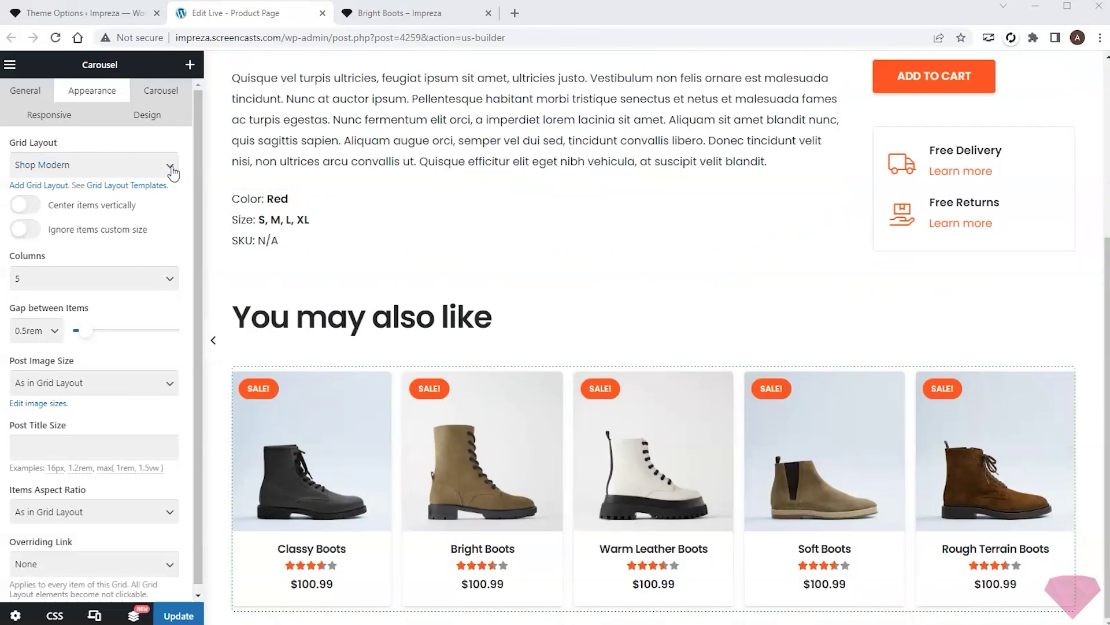
# Step: Enable the carousel's prev/next arrows, shrink them to 1.5rem, and position them inside
pyautogui.click(161, 90)
pyautogui.click(29, 148)
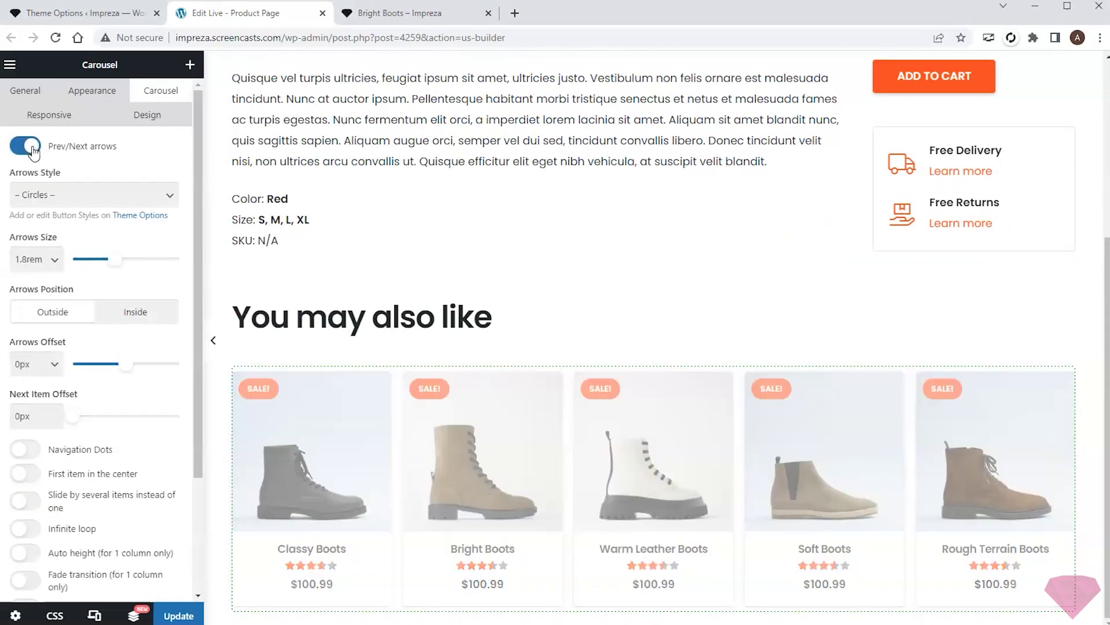
pyautogui.moveTo(110, 258); pyautogui.dragTo(104, 259)
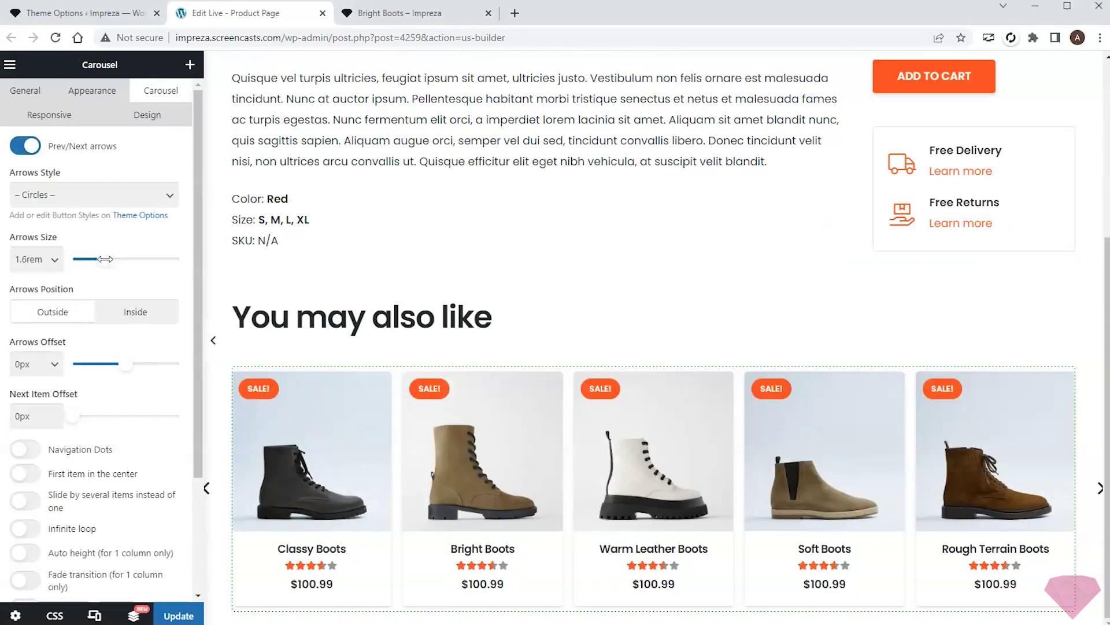
pyautogui.click(123, 315)
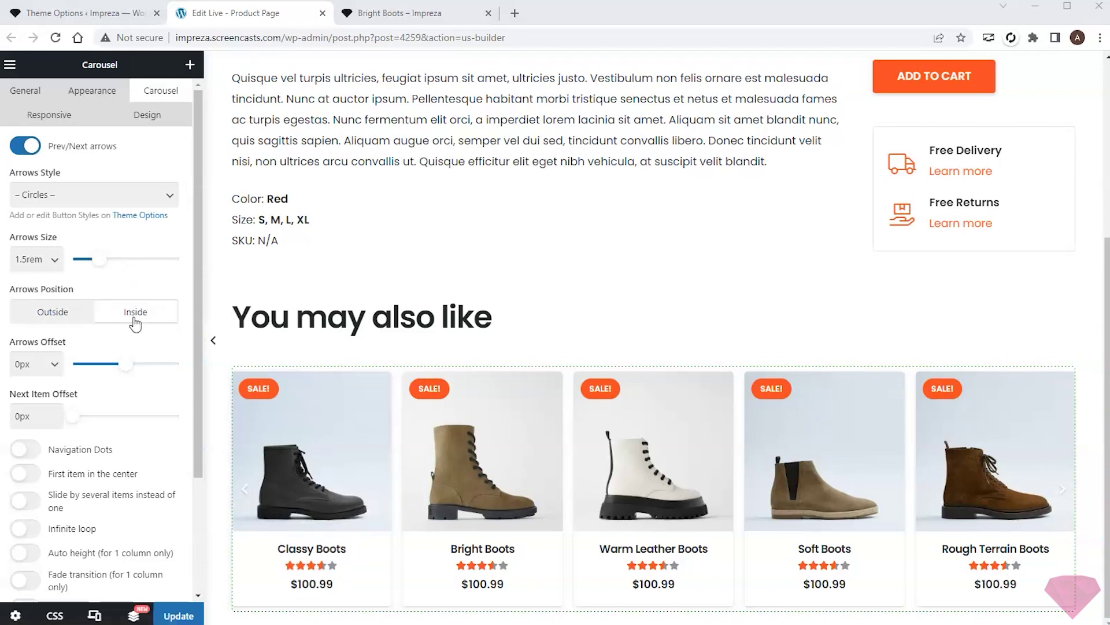
# Step: Turn on infinite looping, save the template, and view the live Bright Boots product page
pyautogui.click(26, 529)
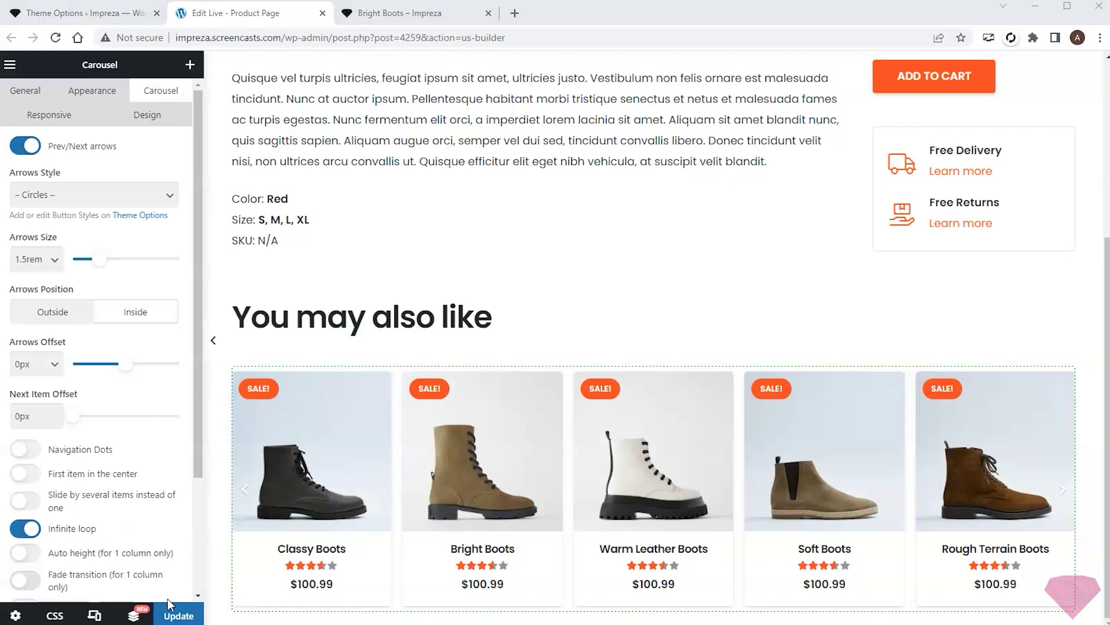
pyautogui.click(173, 616)
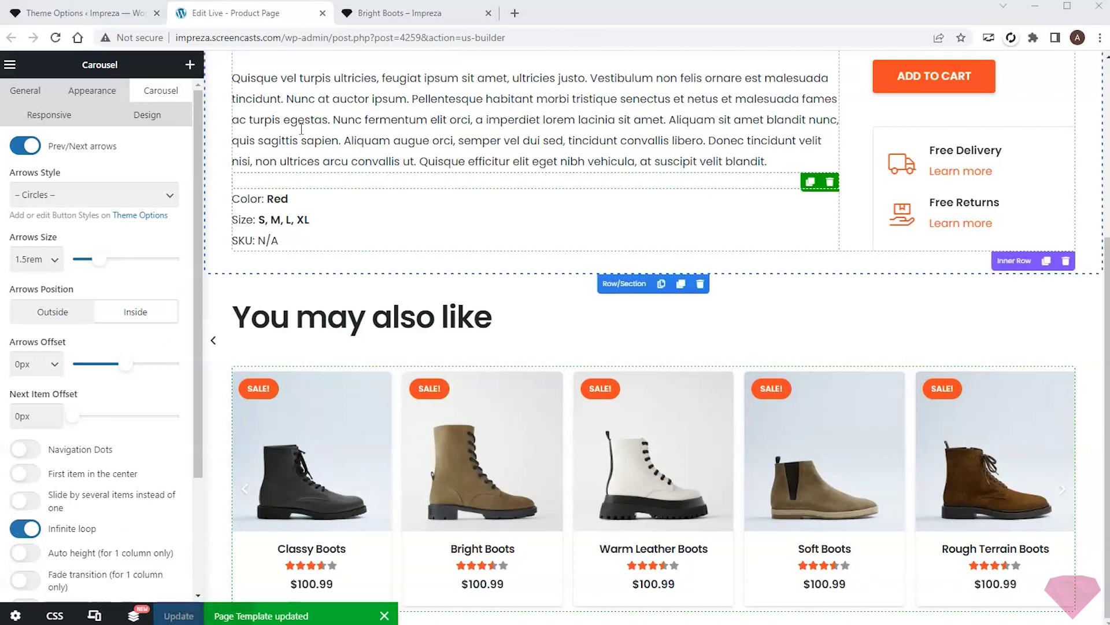
pyautogui.click(405, 13)
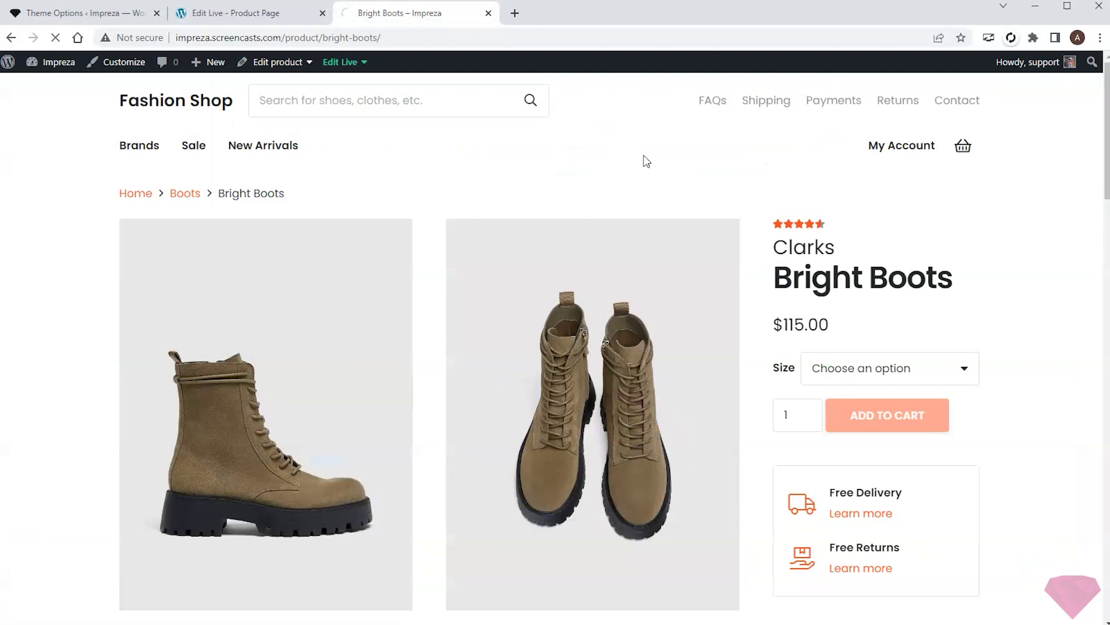
pyautogui.scroll(-8, 672, 154)
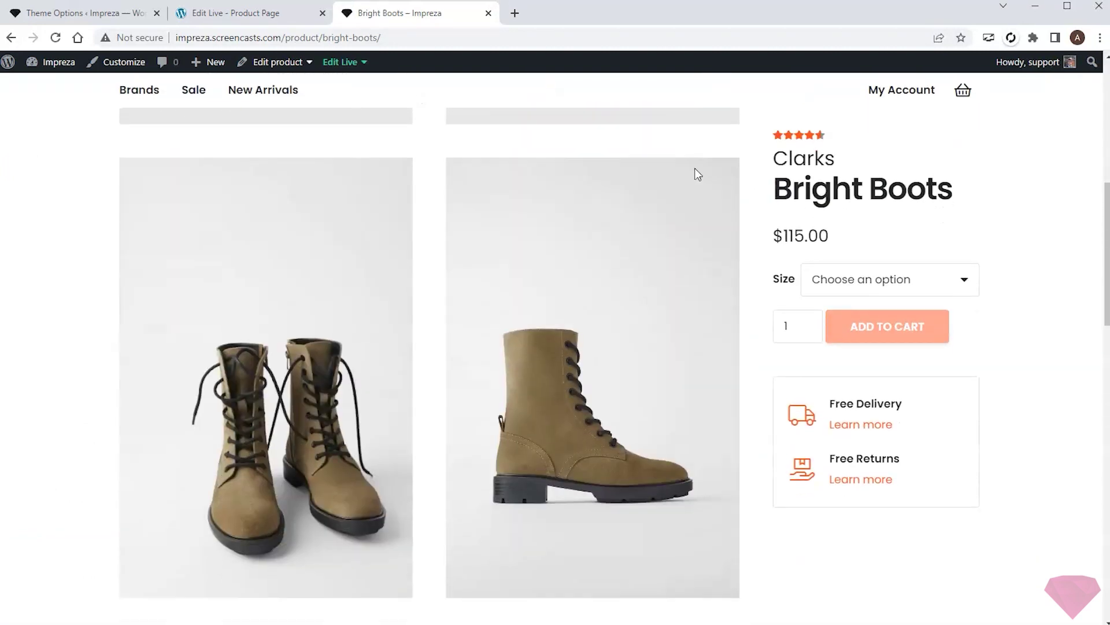
pyautogui.scroll(-8, 771, 273)
pyautogui.click(240, 165)
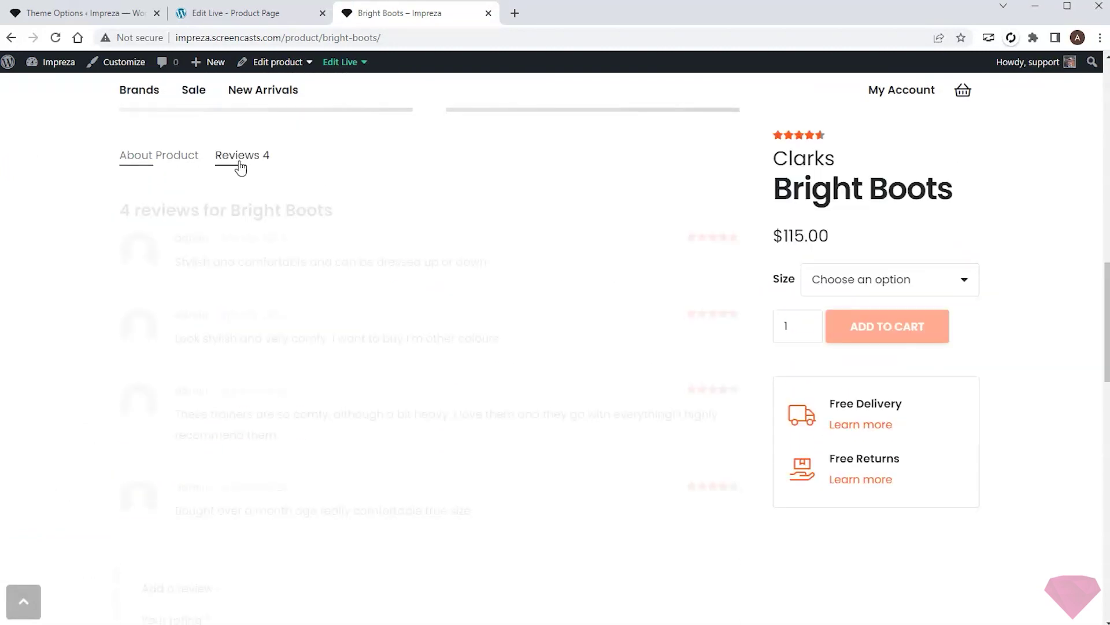
pyautogui.click(154, 156)
pyautogui.scroll(-5, 480, 186)
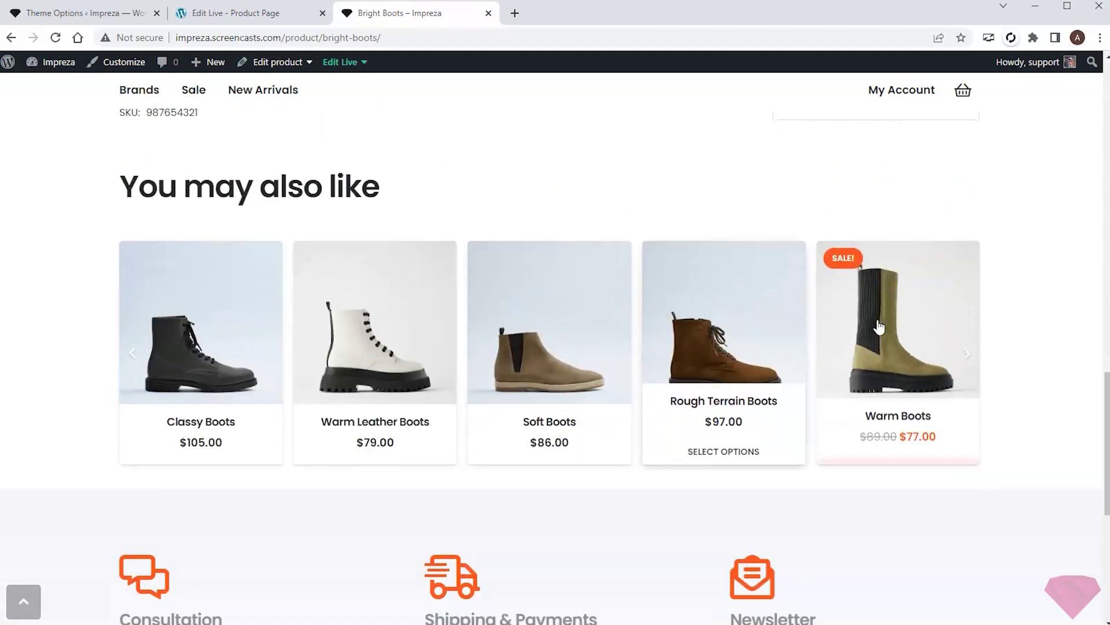
pyautogui.click(969, 356)
pyautogui.click(970, 360)
pyautogui.click(971, 360)
pyautogui.click(972, 363)
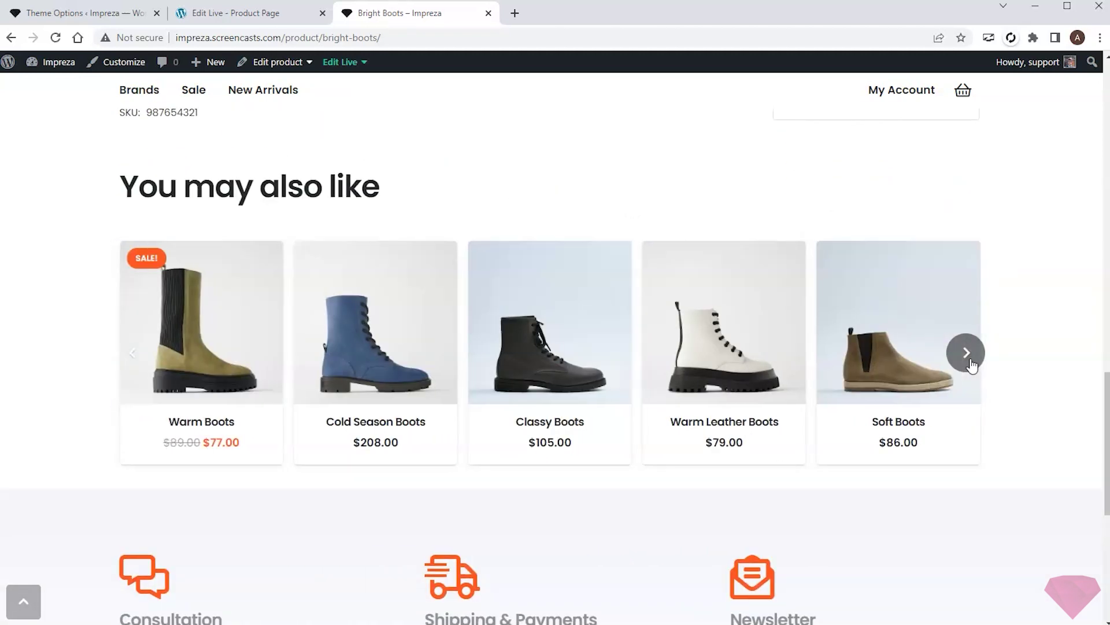
pyautogui.click(970, 358)
pyautogui.click(970, 352)
pyautogui.click(969, 350)
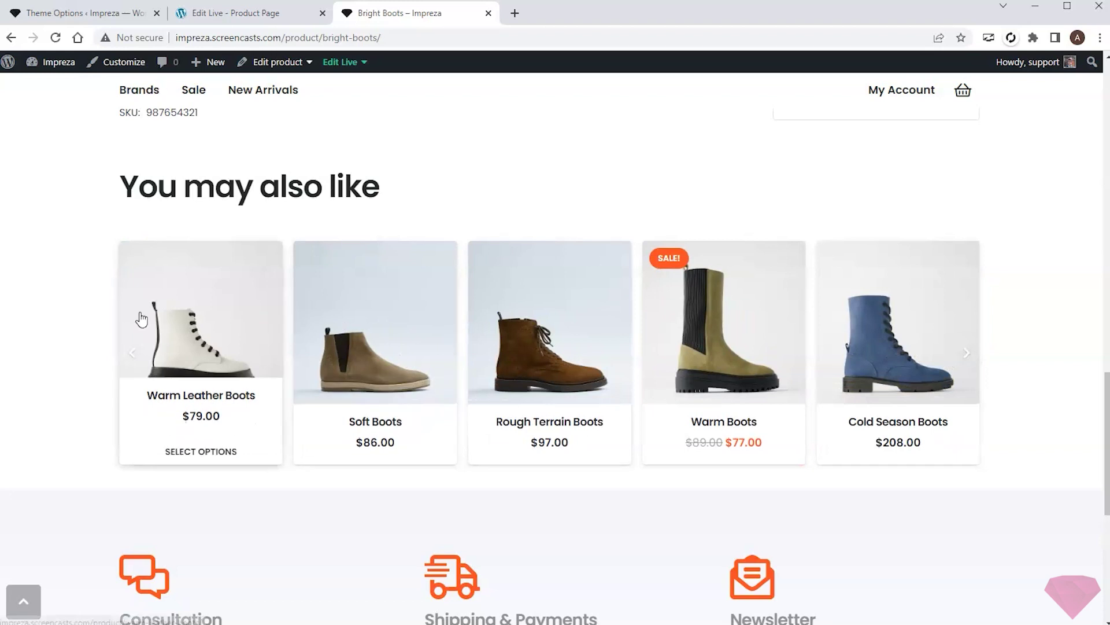
pyautogui.scroll(15, 746, 289)
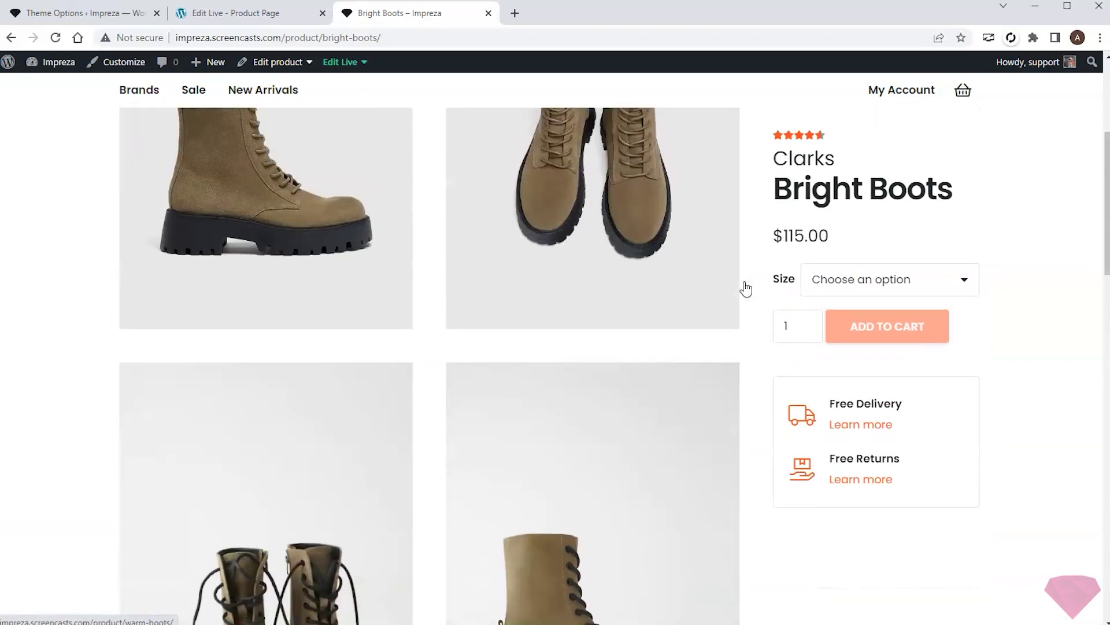
pyautogui.scroll(3, 746, 289)
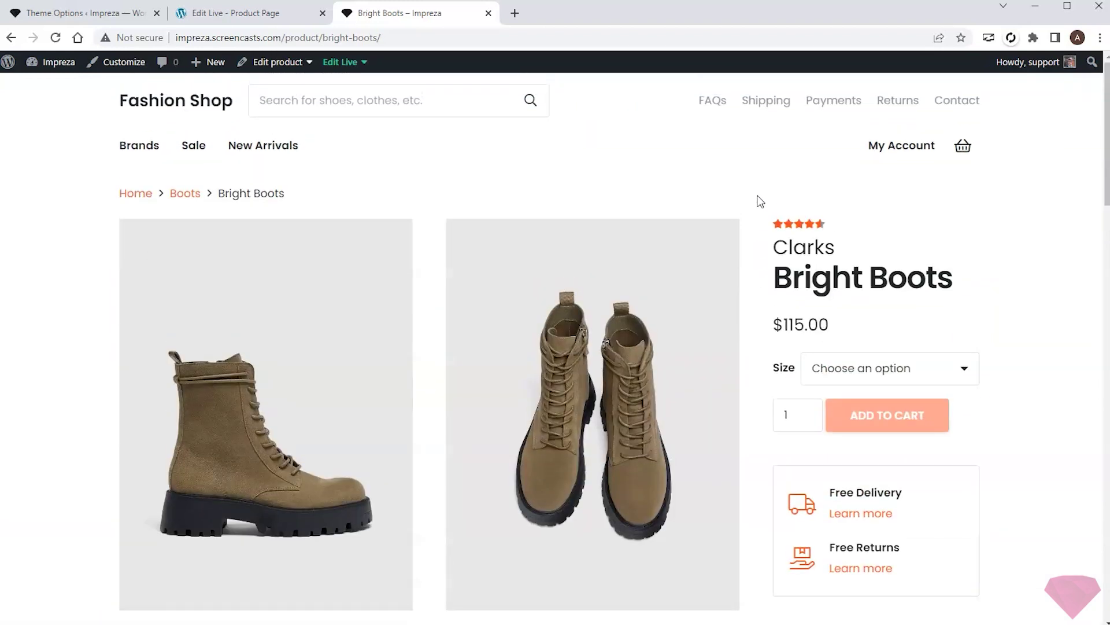